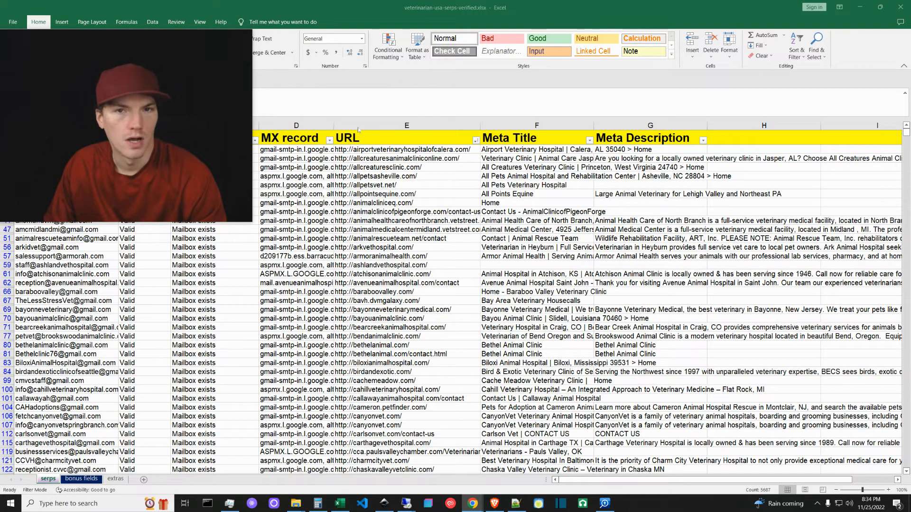
Switch from the workbook's bonus fields sheet to the full-screen red-server remote desktop and bring up Netpeak Checker
{"action": "left_click", "coordinate": [82, 479]}
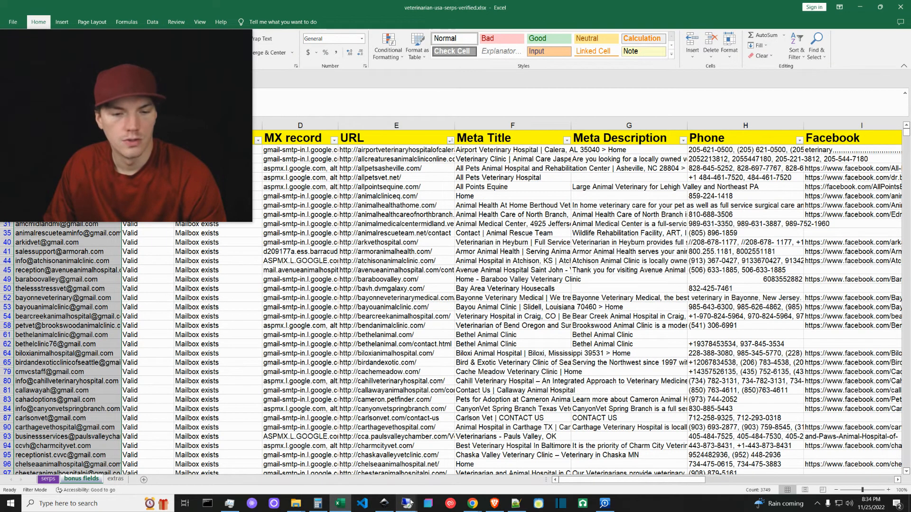
{"action": "mouse_move", "coordinate": [407, 504]}
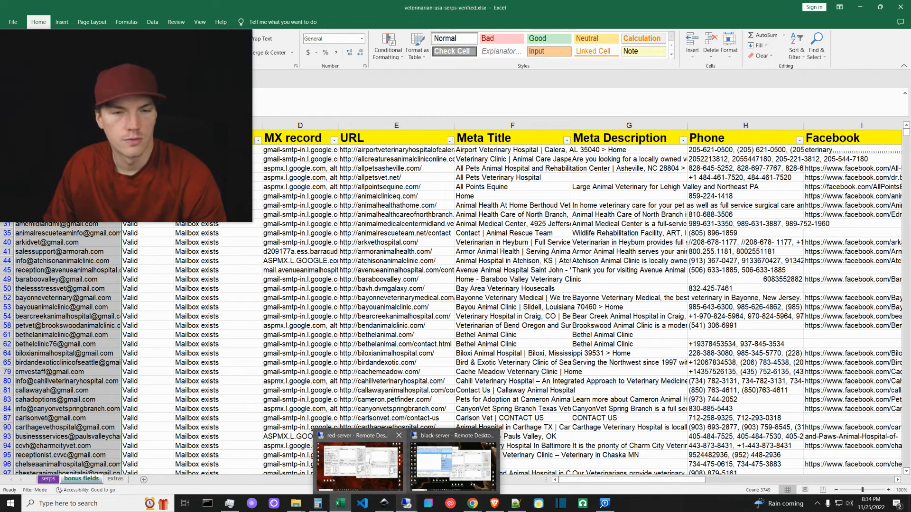
{"action": "left_click", "coordinate": [359, 464]}
{"action": "left_click", "coordinate": [554, 6]}
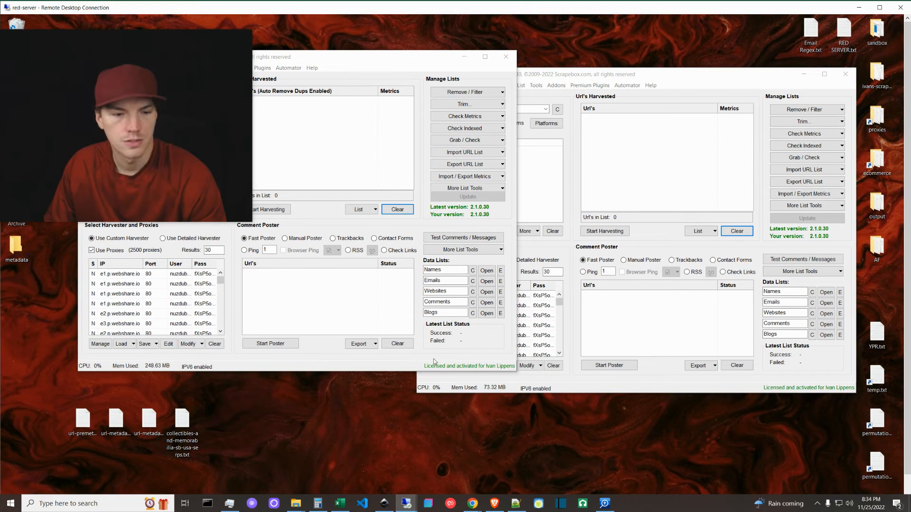
{"action": "left_click", "coordinate": [879, 7]}
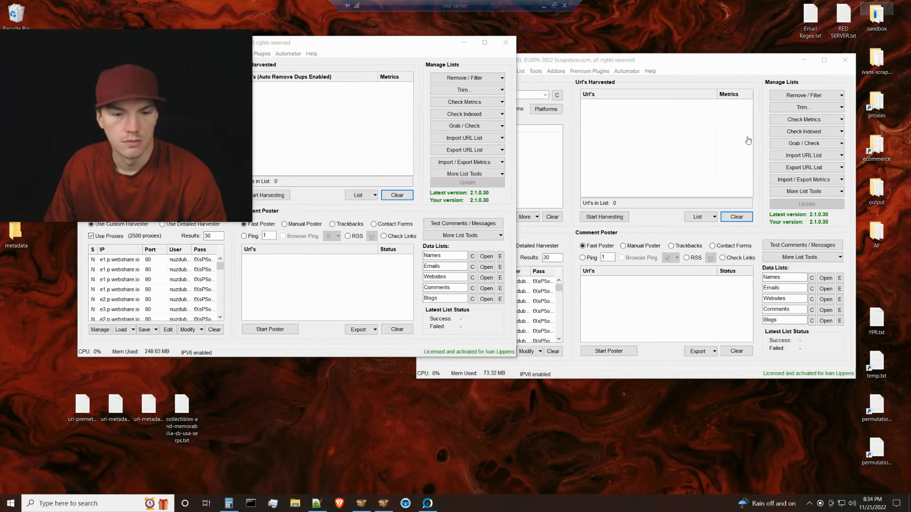
{"action": "left_click", "coordinate": [427, 504]}
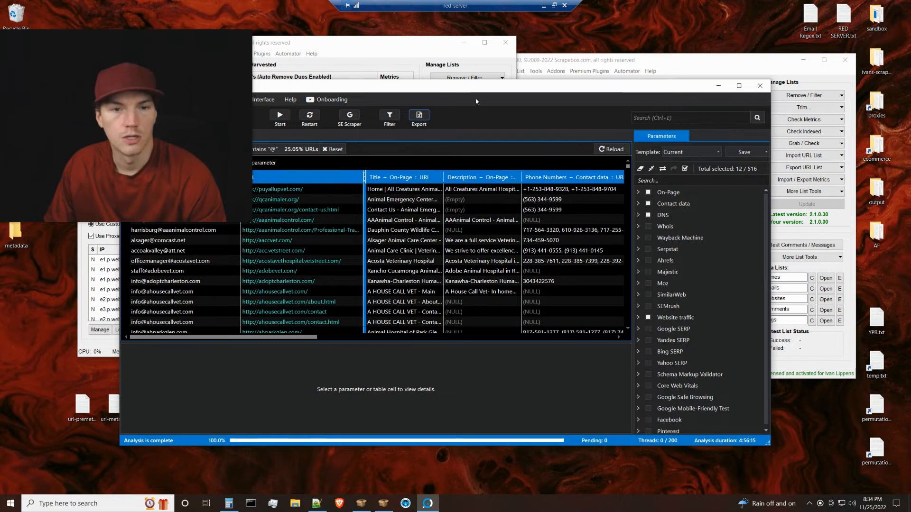
{"action": "left_click", "coordinate": [412, 45]}
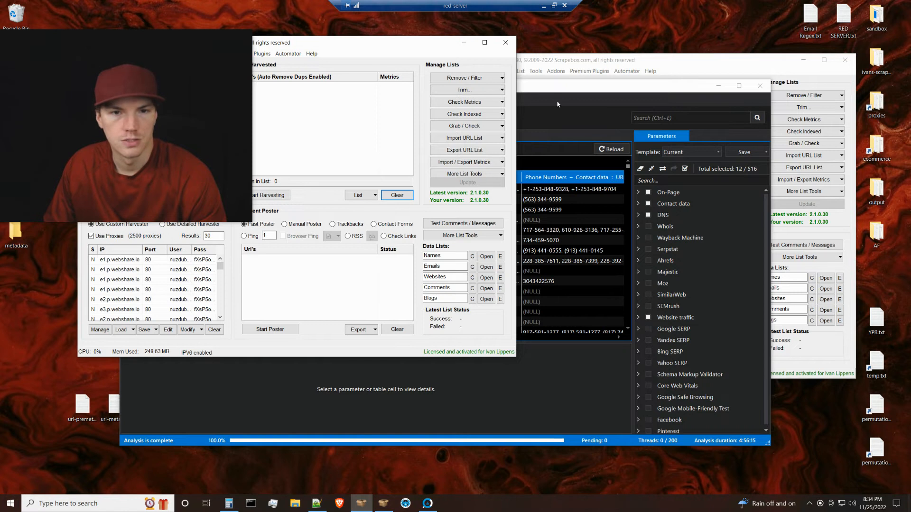
{"action": "left_click", "coordinate": [565, 87]}
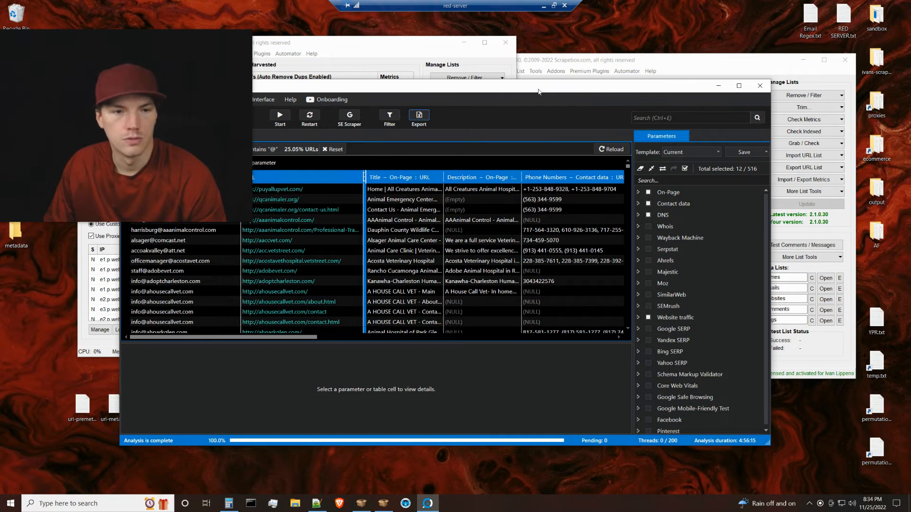
{"action": "left_click", "coordinate": [415, 54]}
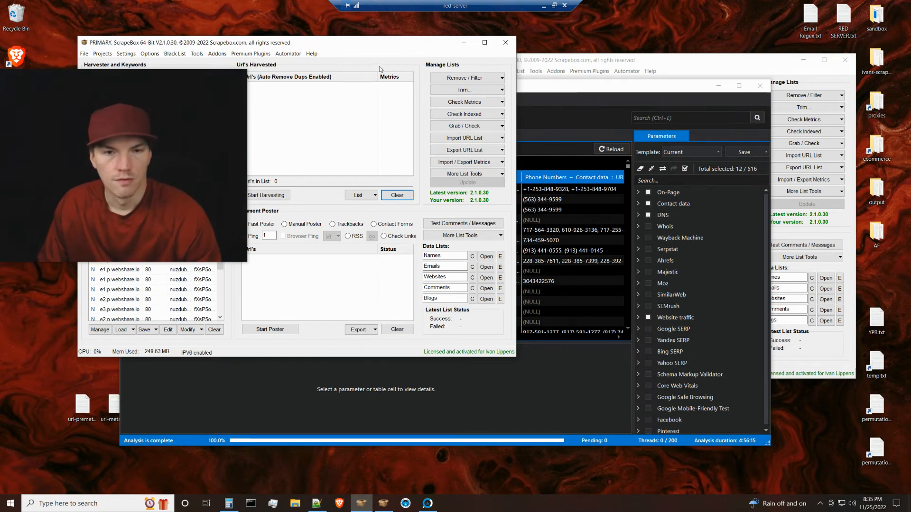
{"action": "left_click", "coordinate": [581, 88]}
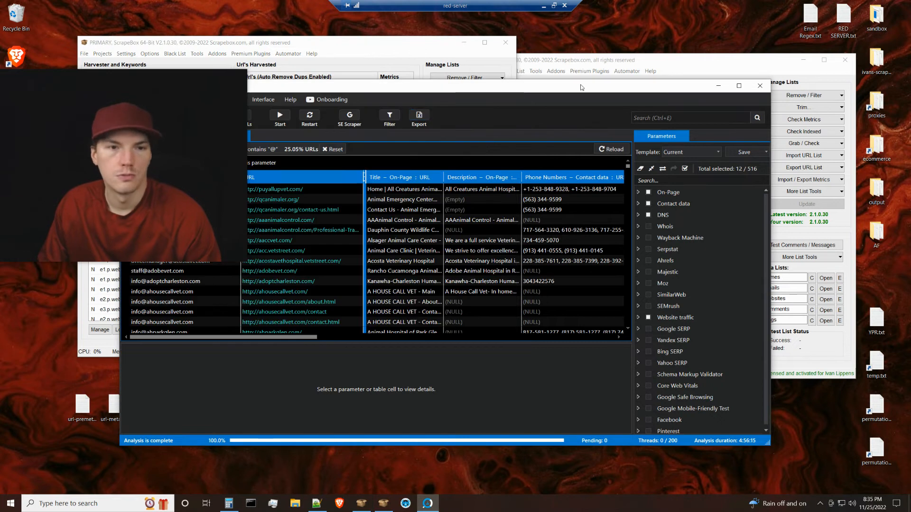
Open ScrapeBox's Page Scanner addon and show the footprint defined for Email Checker
{"action": "left_click", "coordinate": [364, 56]}
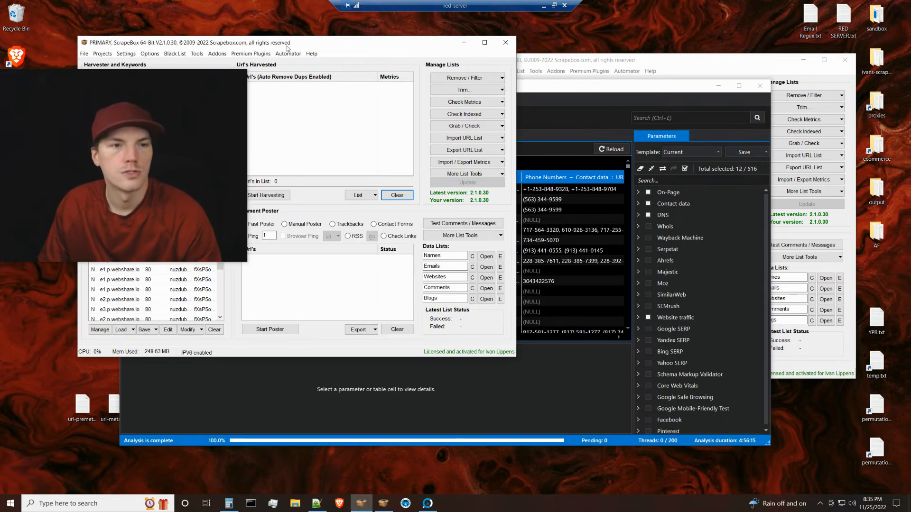
{"action": "left_click", "coordinate": [221, 55]}
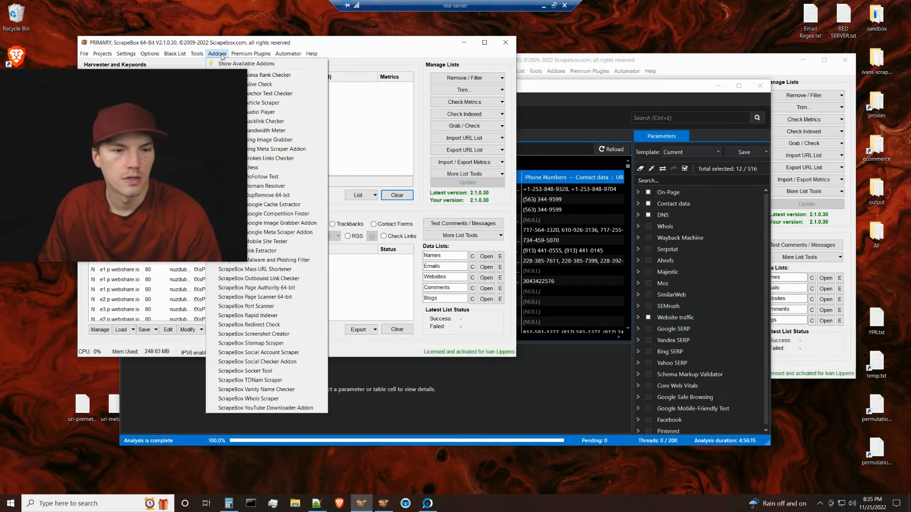
{"action": "left_click", "coordinate": [278, 298]}
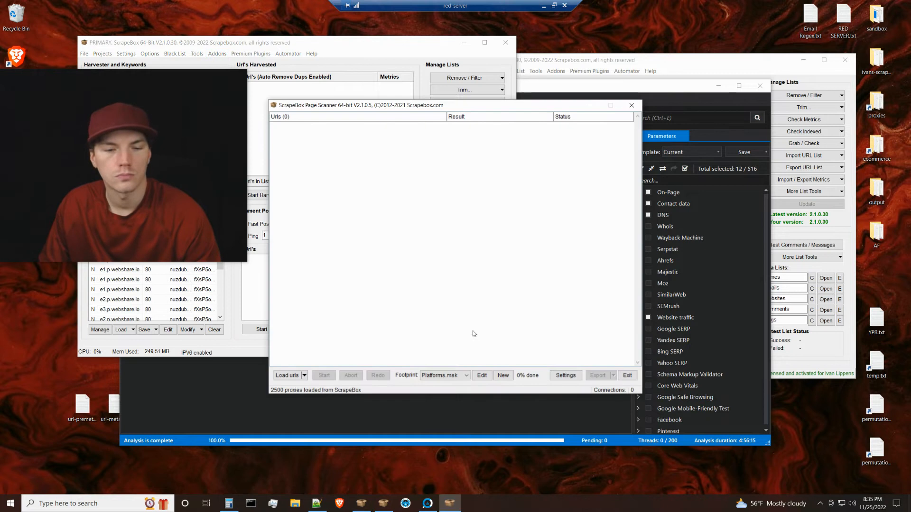
{"action": "left_click", "coordinate": [482, 376]}
{"action": "left_click", "coordinate": [383, 240]}
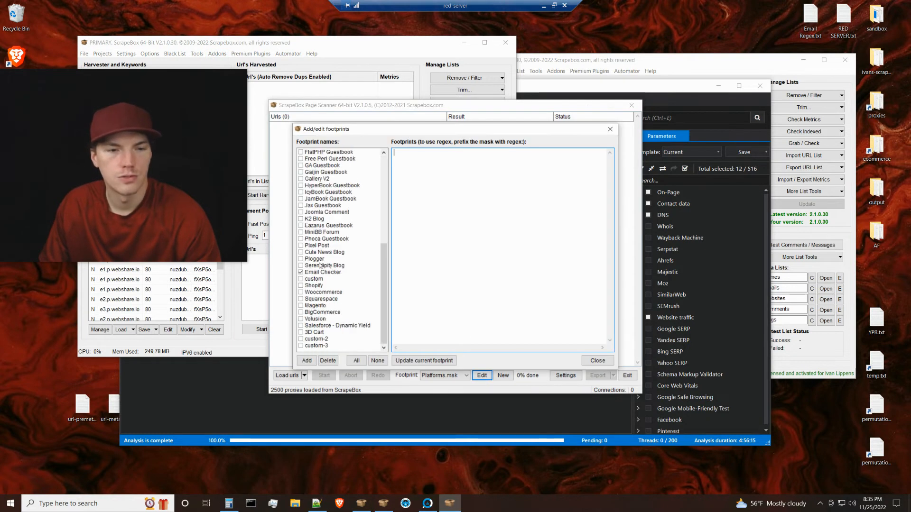
{"action": "left_click", "coordinate": [321, 273]}
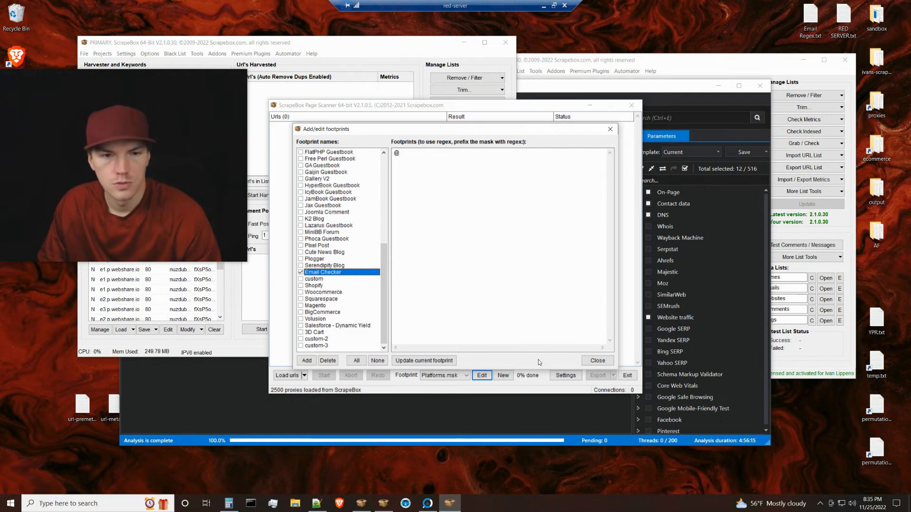
{"action": "left_click", "coordinate": [665, 159]}
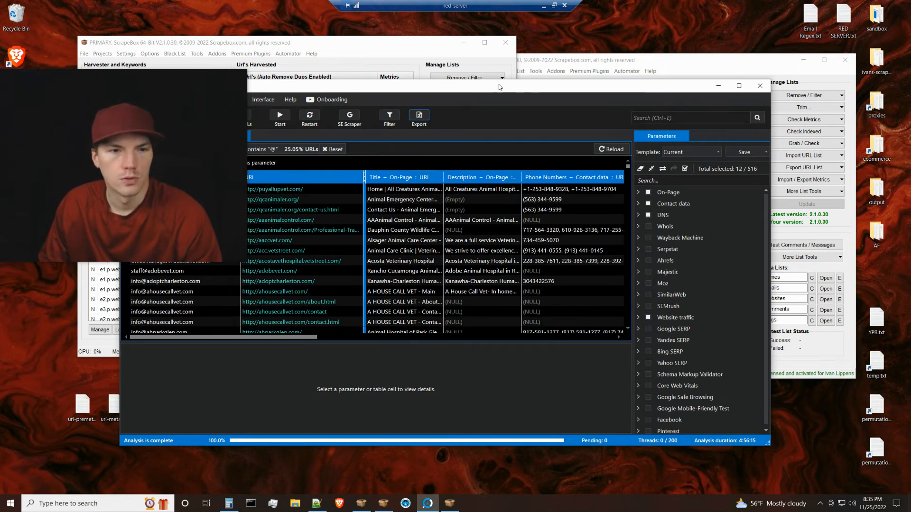
{"action": "left_click_drag", "start_coordinate": [244, 261], "coordinate": [155, 196]}
{"action": "left_click_drag", "start_coordinate": [127, 136], "coordinate": [163, 201]}
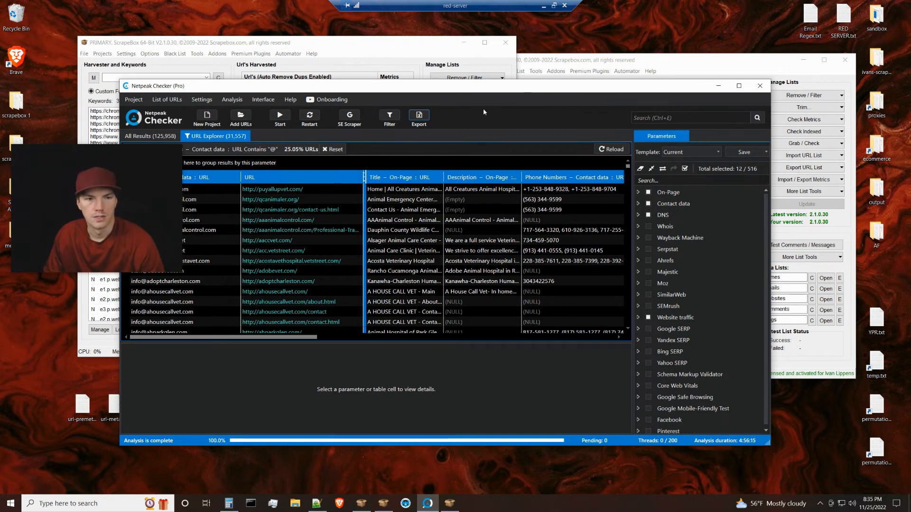
{"action": "left_click", "coordinate": [302, 45]}
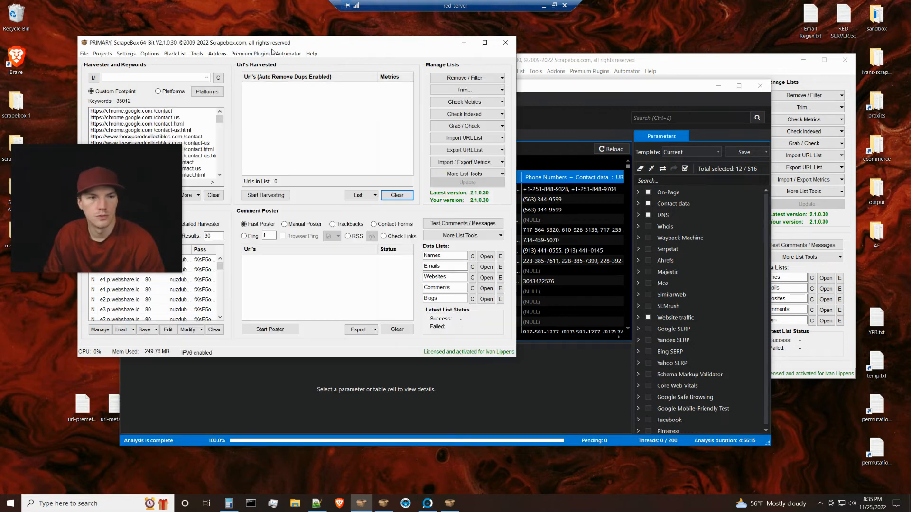
{"action": "left_click", "coordinate": [221, 55]}
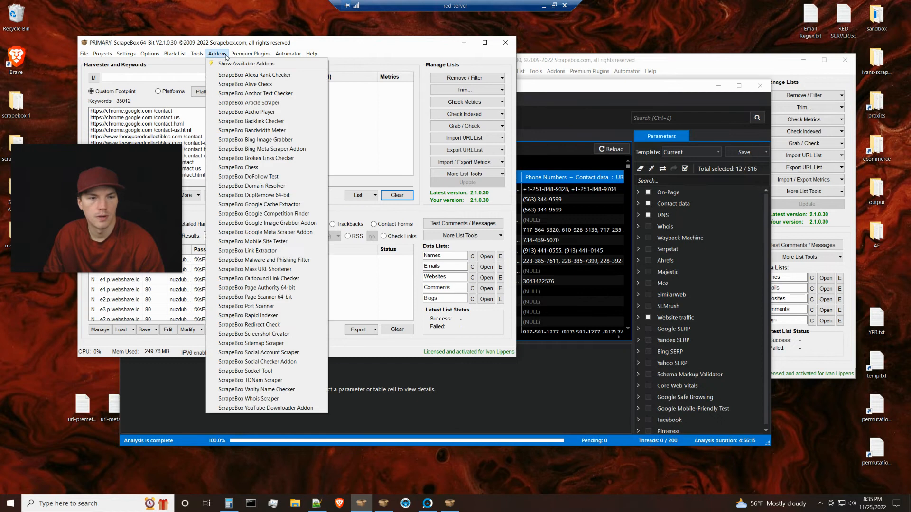
{"action": "left_click", "coordinate": [284, 297]}
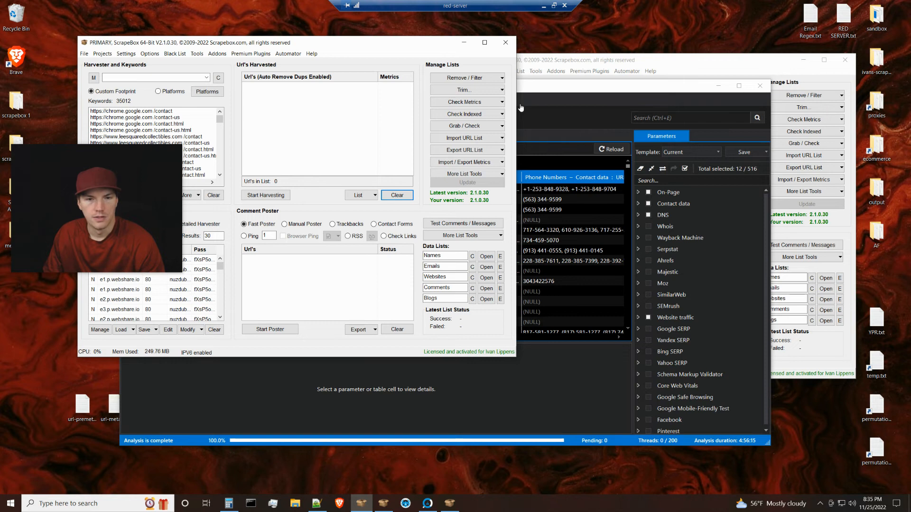
{"action": "left_click", "coordinate": [575, 83]}
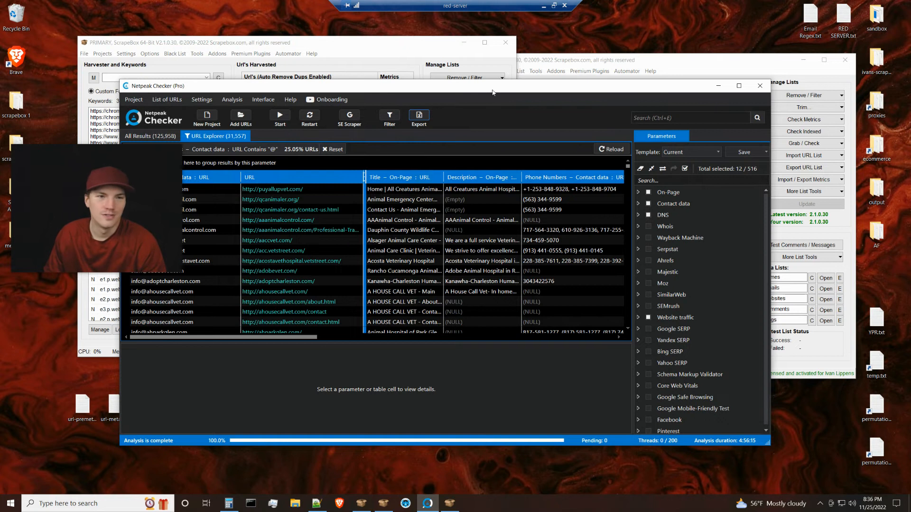
Switch to ScrapeBox and examine its Page Scanner addon entry and the Grab / Check options for emails and META info
{"action": "left_click", "coordinate": [340, 40]}
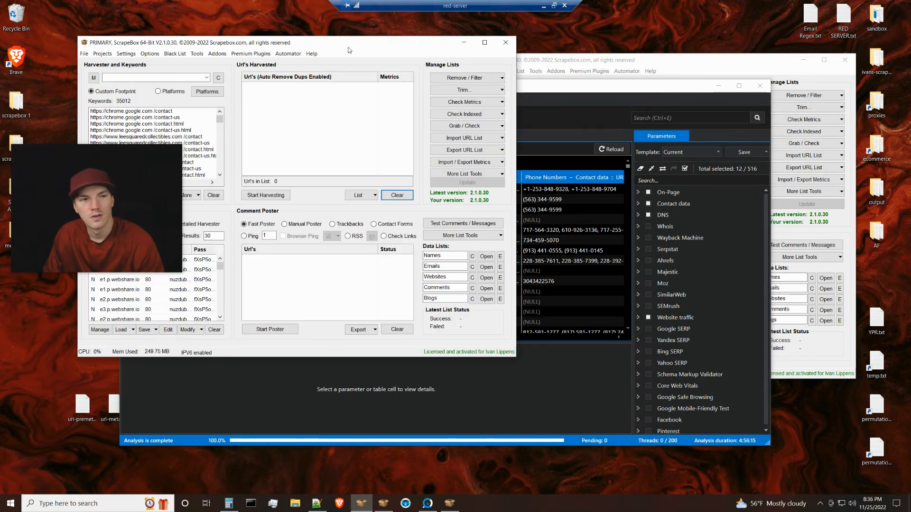
{"action": "left_click", "coordinate": [216, 54]}
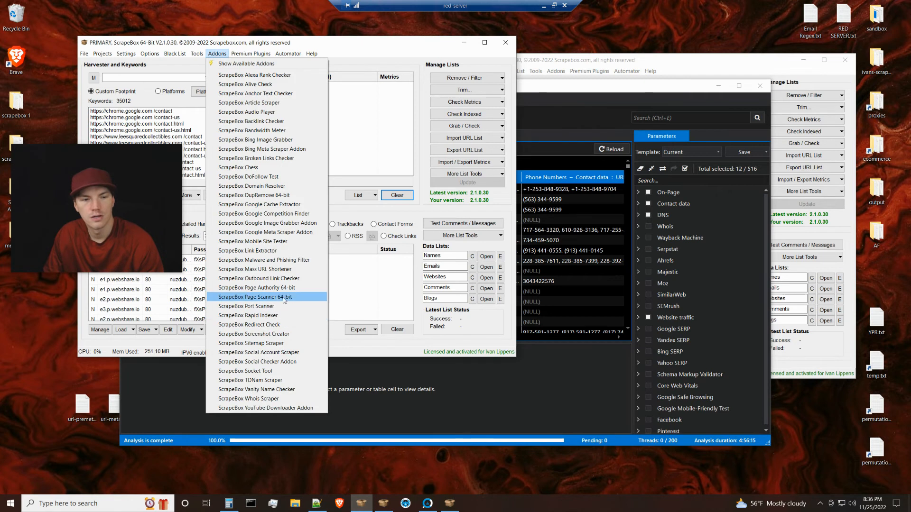
{"action": "left_click", "coordinate": [407, 46]}
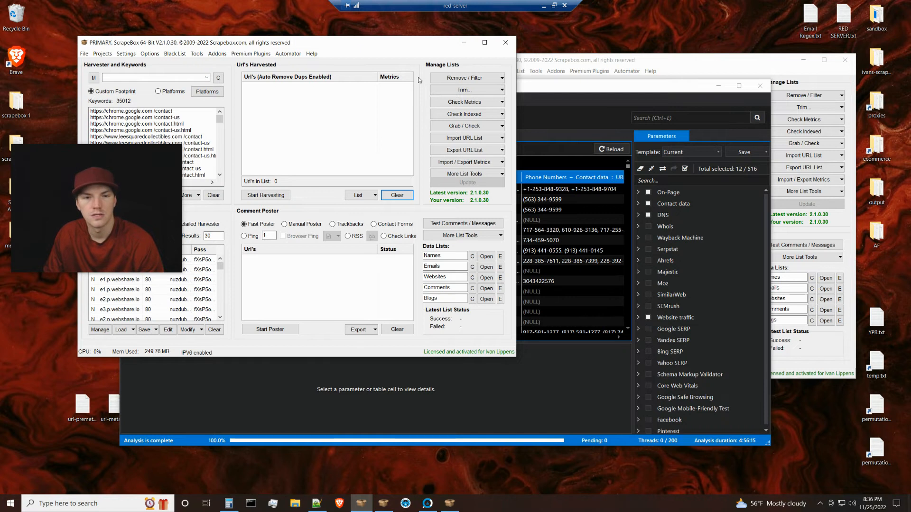
{"action": "left_click", "coordinate": [465, 125]}
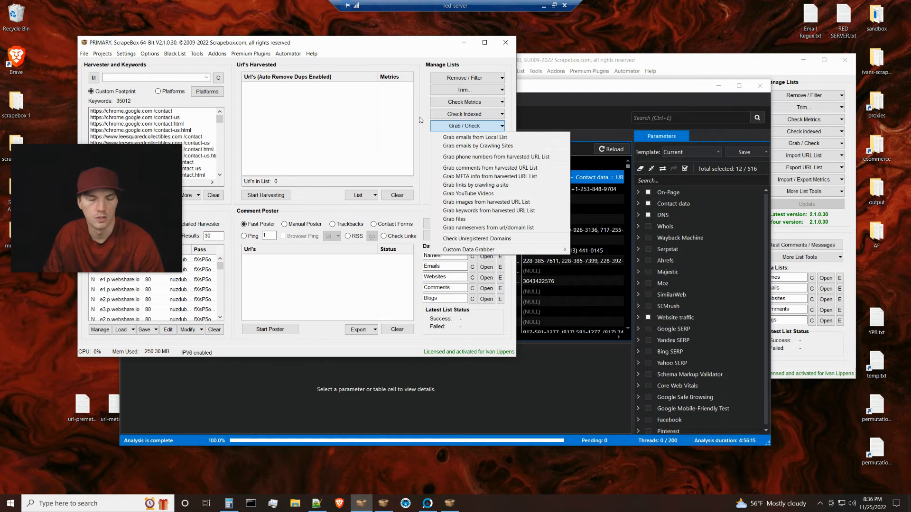
{"action": "key", "text": "Escape"}
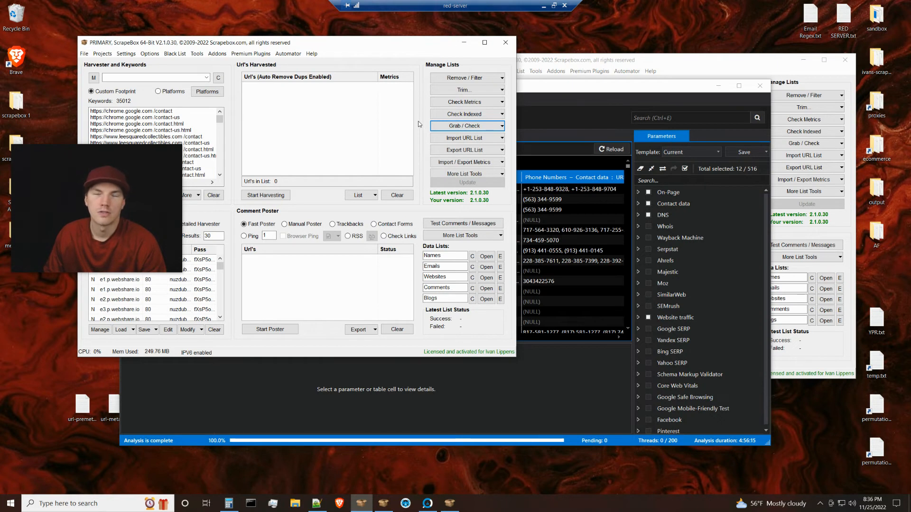
{"action": "left_click", "coordinate": [468, 127]}
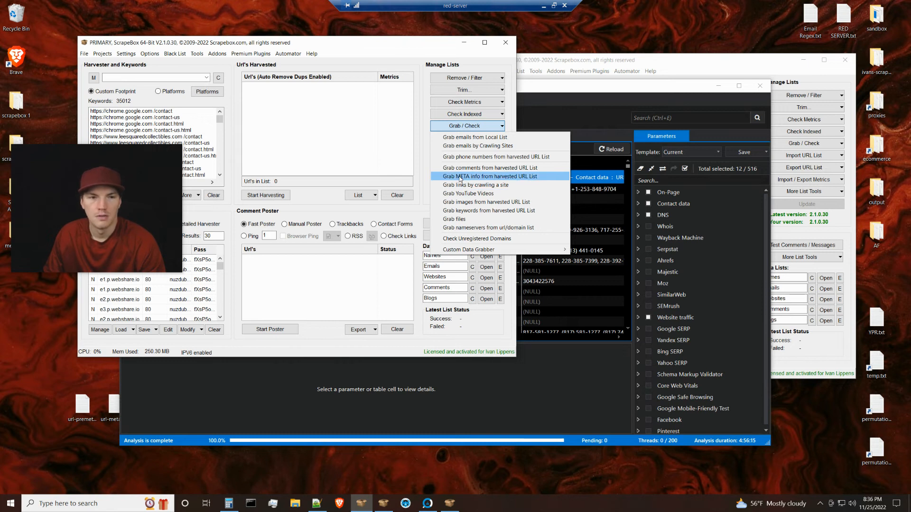
{"action": "left_click", "coordinate": [420, 132]}
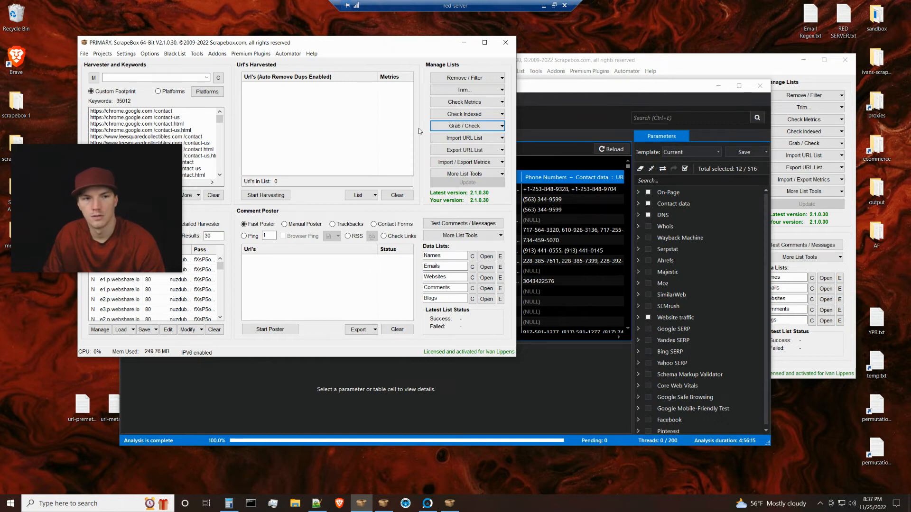
{"action": "left_click", "coordinate": [467, 126]}
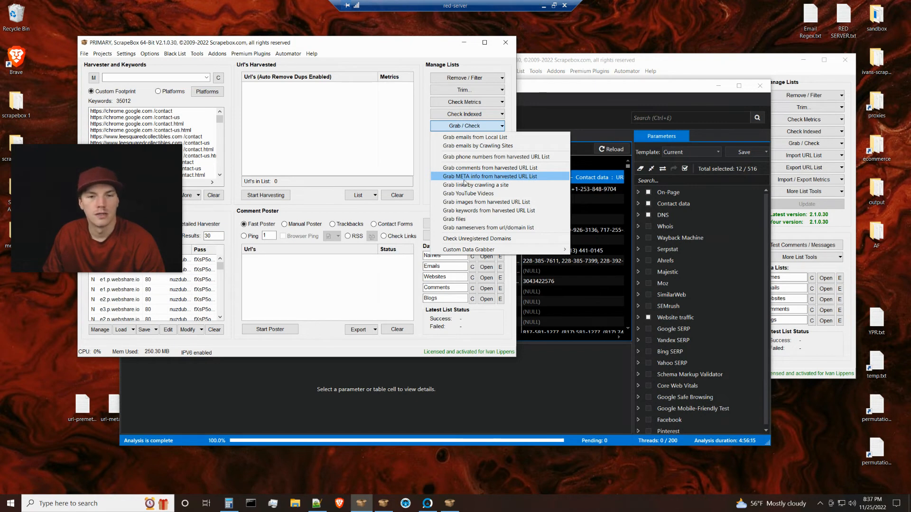
{"action": "left_click", "coordinate": [422, 135]}
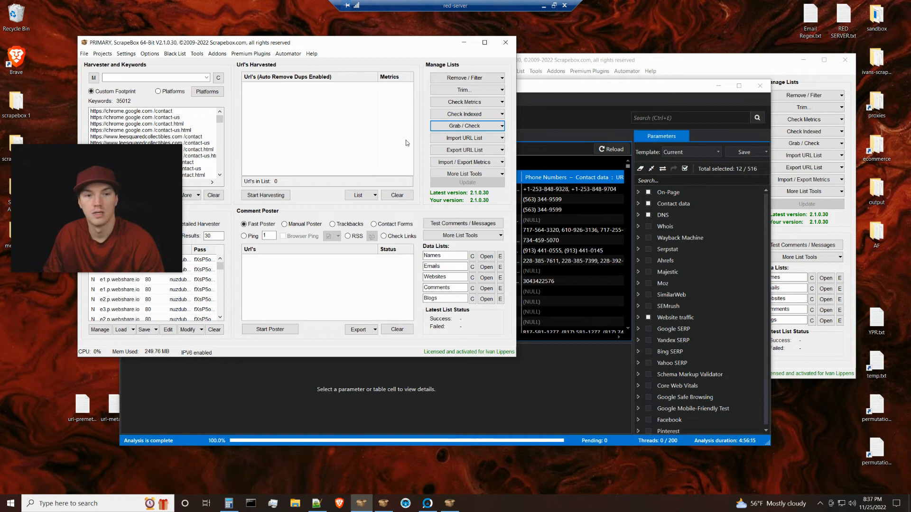
{"action": "left_click", "coordinate": [478, 127]}
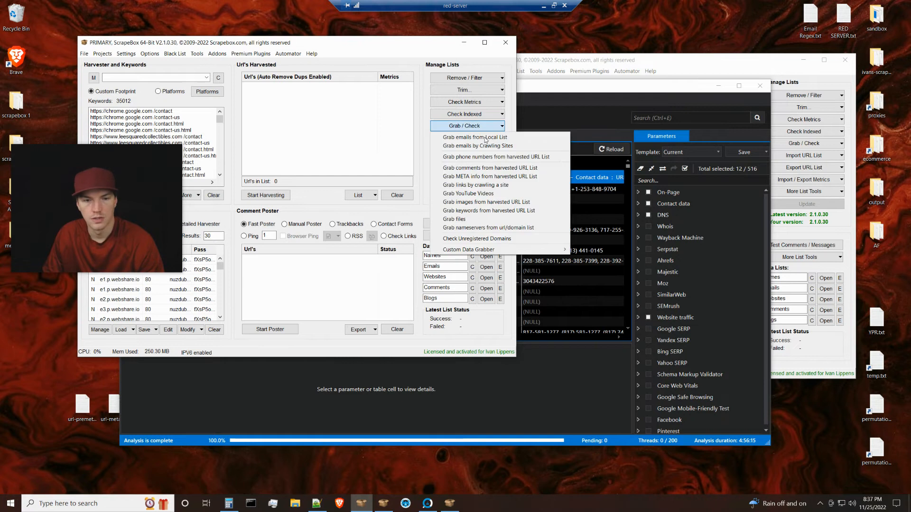
{"action": "left_click", "coordinate": [512, 129]}
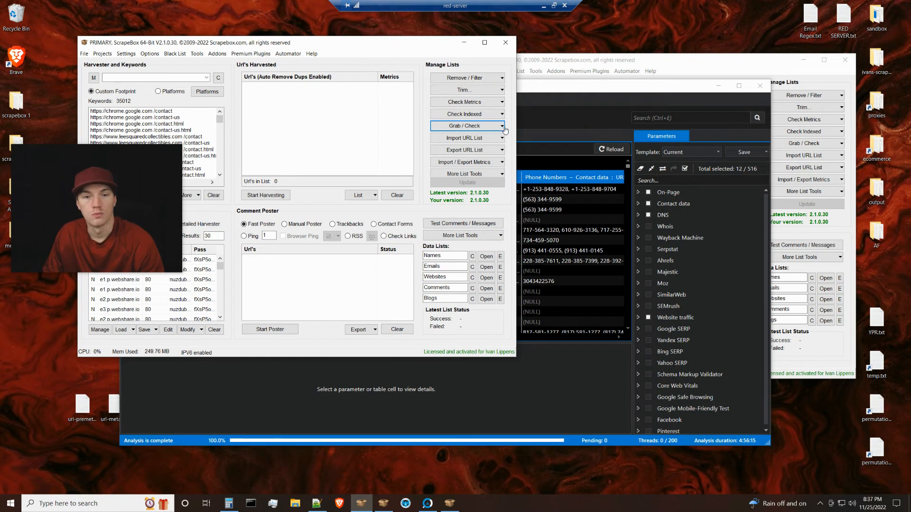
Switch to Netpeak Checker and look over its parameter list and settings options
{"action": "left_click", "coordinate": [572, 91]}
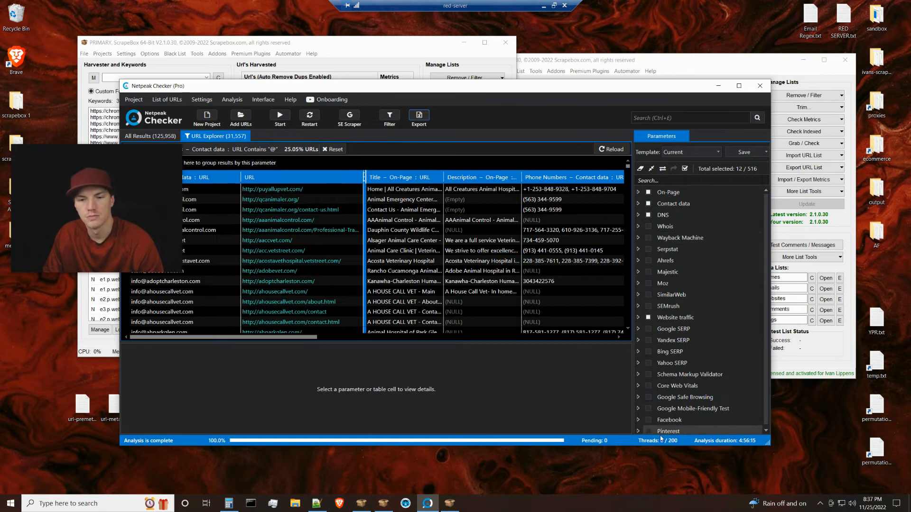
{"action": "left_click_drag", "start_coordinate": [766, 254], "coordinate": [765, 254]}
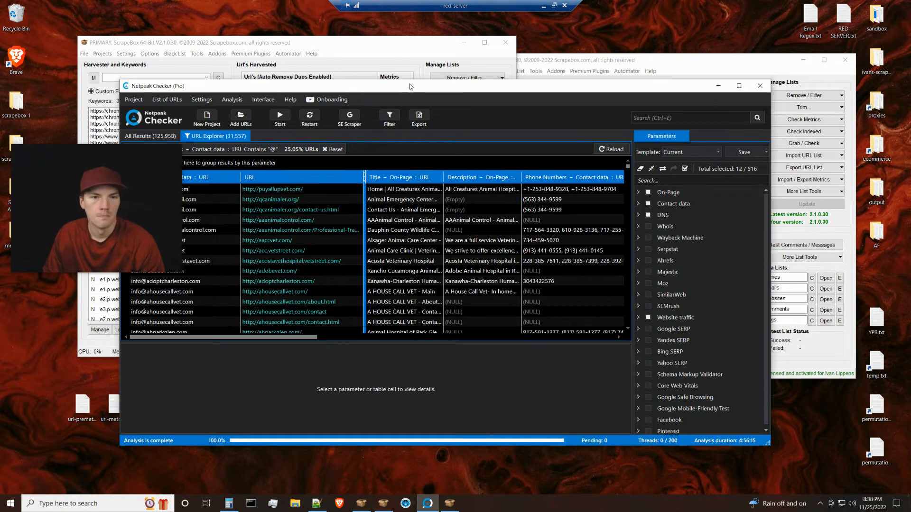
{"action": "left_click", "coordinate": [205, 101]}
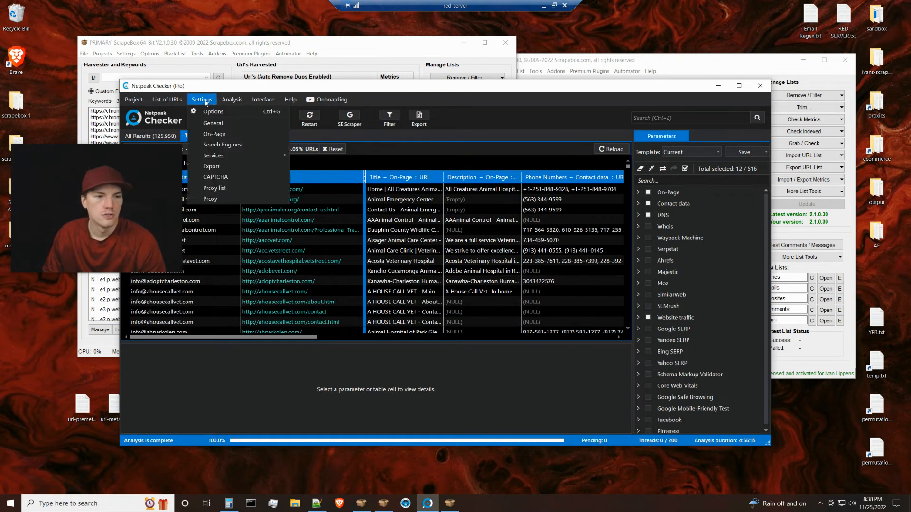
{"action": "left_click", "coordinate": [206, 102]}
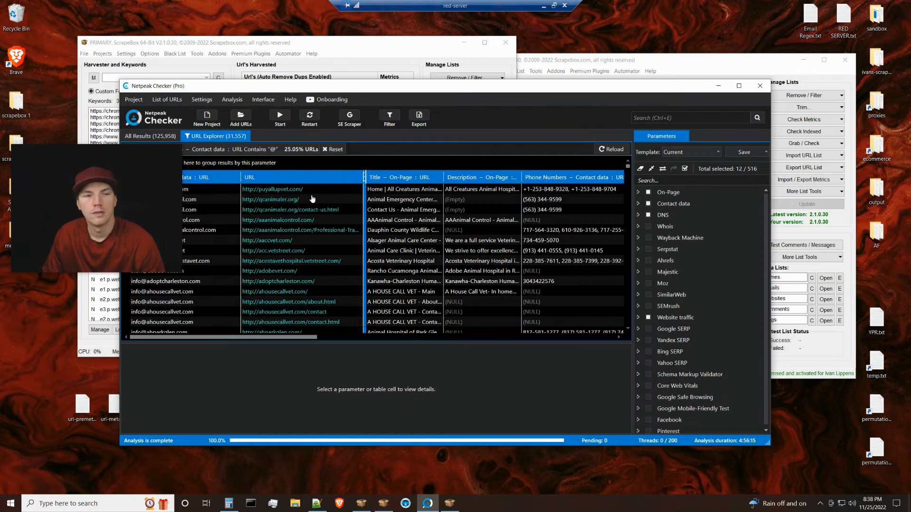
Examine the data backup option and its time interval choices in Netpeak Checker's general settings, leaving without saving
{"action": "left_click", "coordinate": [202, 99]}
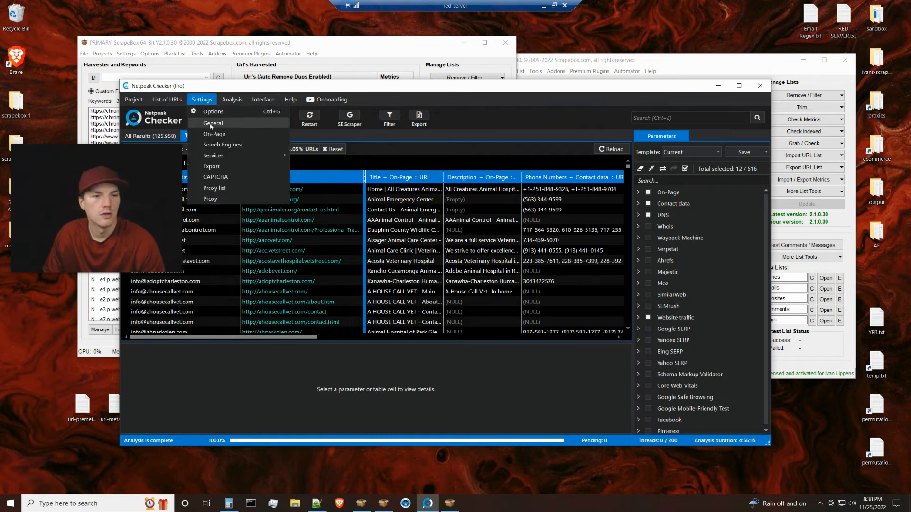
{"action": "left_click", "coordinate": [210, 125]}
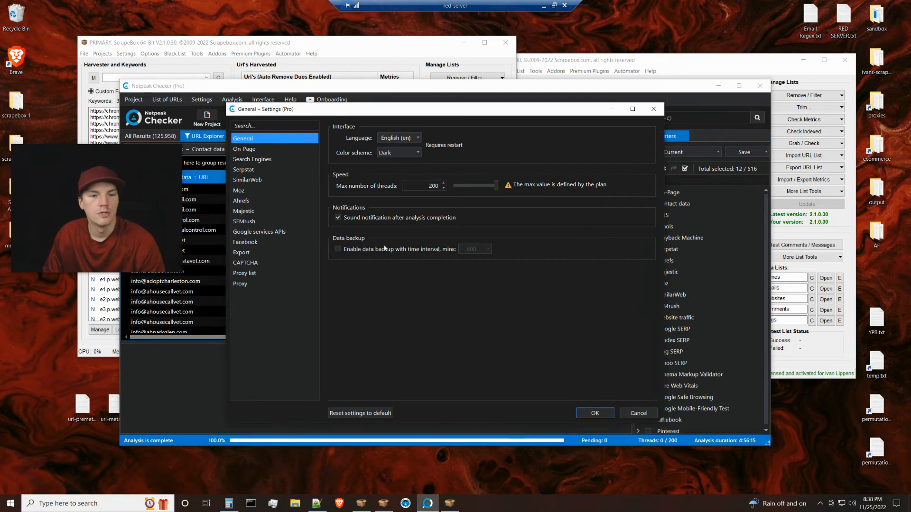
{"action": "left_click", "coordinate": [342, 249]}
{"action": "left_click", "coordinate": [467, 248]}
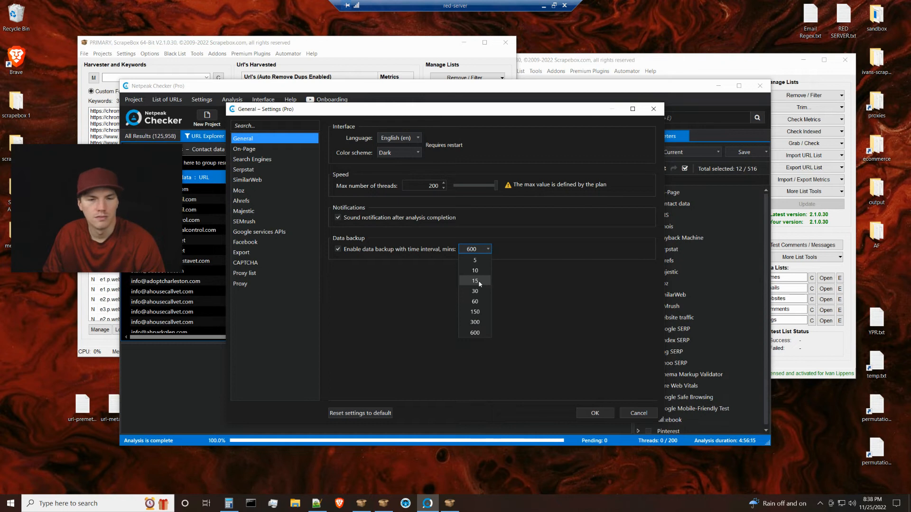
{"action": "left_click", "coordinate": [398, 298]}
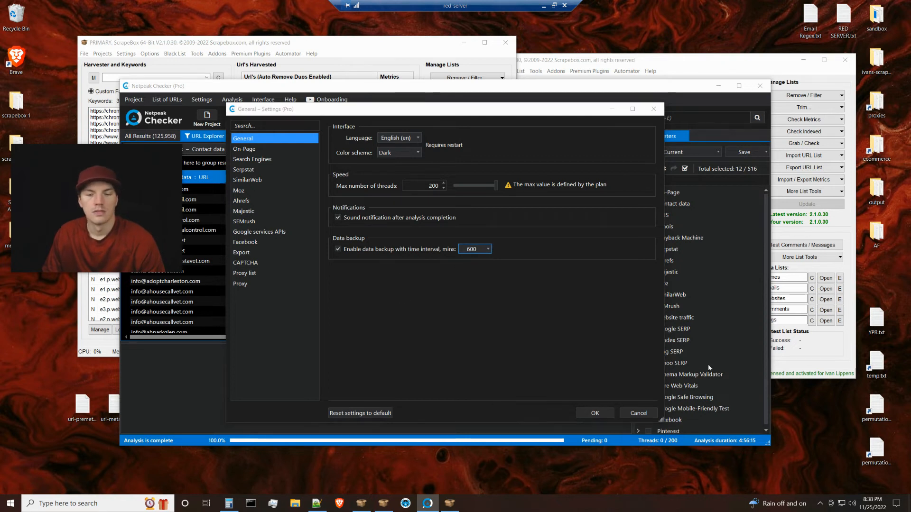
{"action": "left_click", "coordinate": [640, 418]}
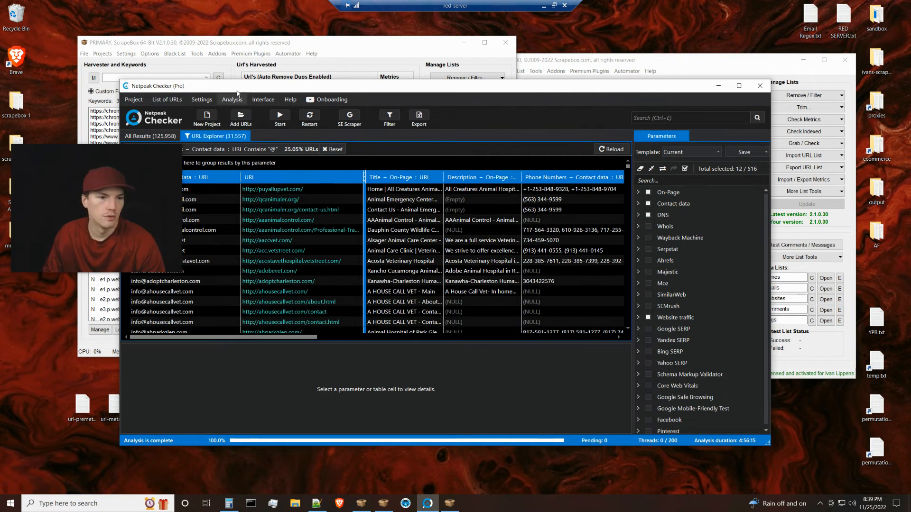
{"action": "left_click", "coordinate": [207, 100]}
{"action": "left_click", "coordinate": [208, 123]}
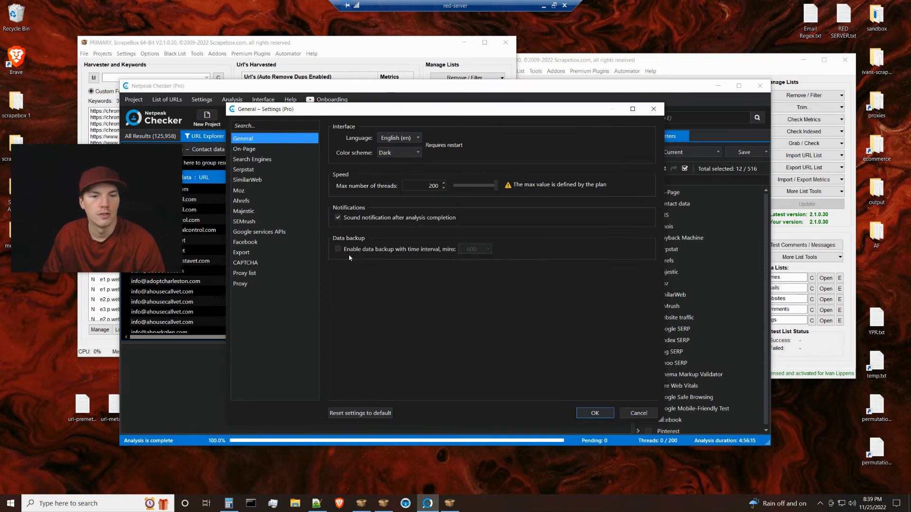
{"action": "left_click", "coordinate": [639, 413]}
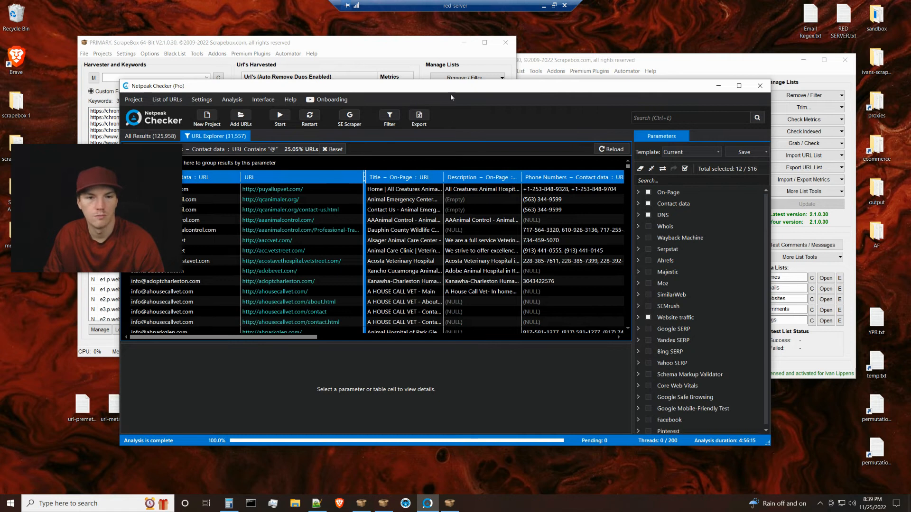
Switch to ScrapeBox to look over its list of addons and return to Netpeak Checker's URL Explorer results
{"action": "left_click", "coordinate": [436, 78]}
{"action": "left_click", "coordinate": [217, 54]}
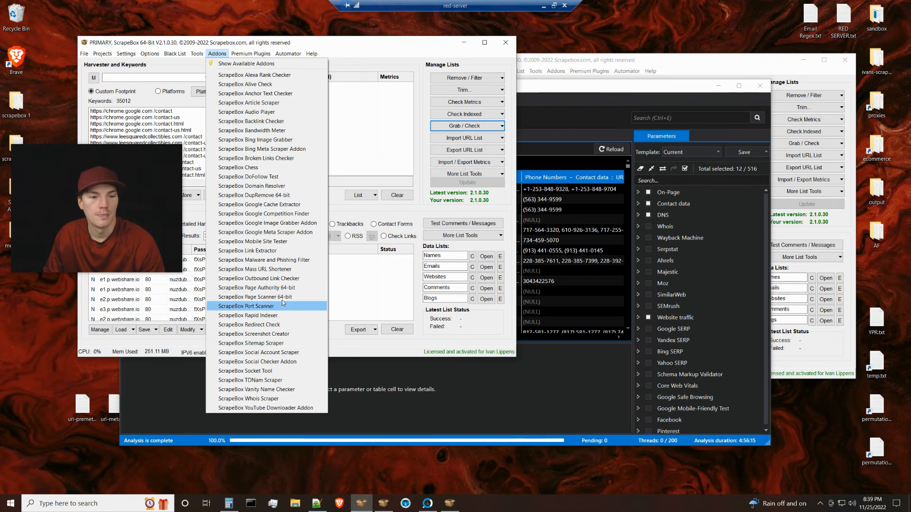
{"action": "left_click", "coordinate": [420, 147]}
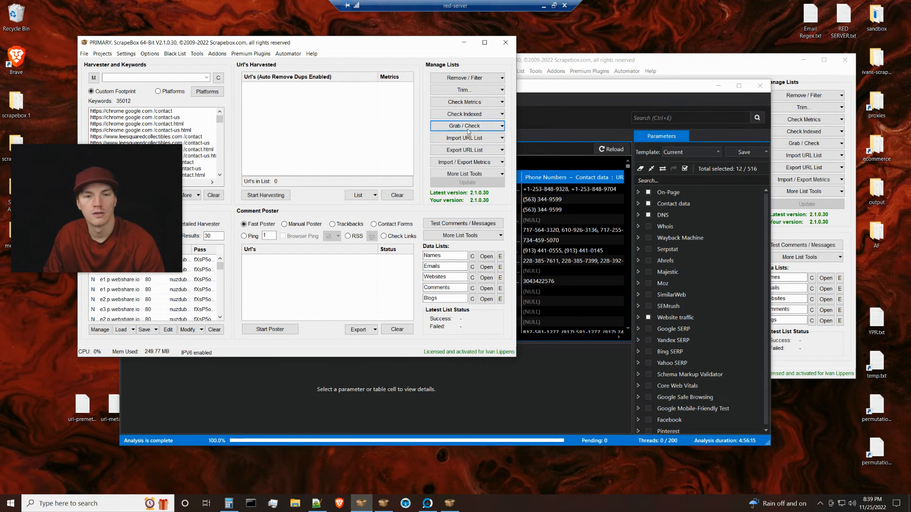
{"action": "left_click", "coordinate": [560, 92]}
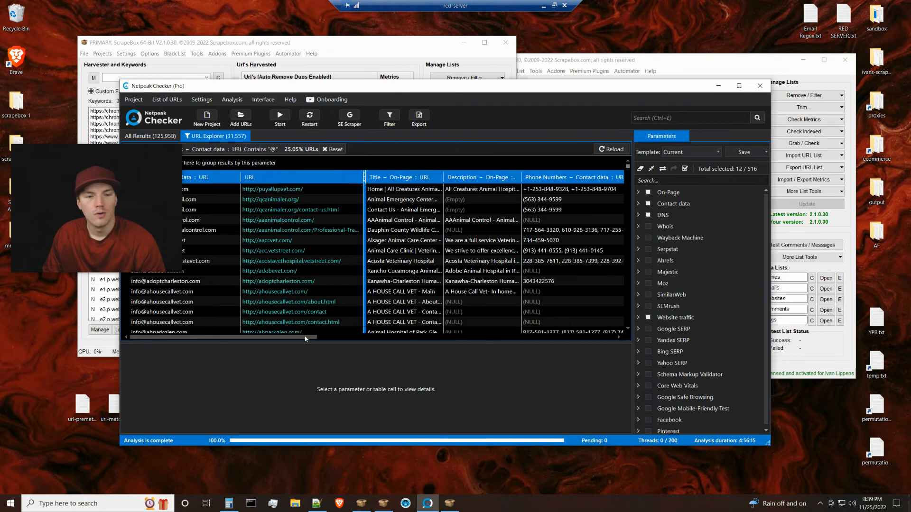
{"action": "mouse_move", "coordinate": [309, 334]}
{"action": "left_mouse_down"}
{"action": "mouse_move", "coordinate": [628, 345]}
{"action": "mouse_move", "coordinate": [320, 357]}
{"action": "mouse_move", "coordinate": [553, 352]}
{"action": "mouse_move", "coordinate": [446, 368]}
{"action": "mouse_move", "coordinate": [557, 370]}
{"action": "mouse_move", "coordinate": [440, 363]}
{"action": "mouse_move", "coordinate": [623, 348]}
{"action": "mouse_move", "coordinate": [283, 339]}
{"action": "mouse_move", "coordinate": [593, 337]}
{"action": "mouse_move", "coordinate": [296, 337]}
{"action": "left_mouse_up"}
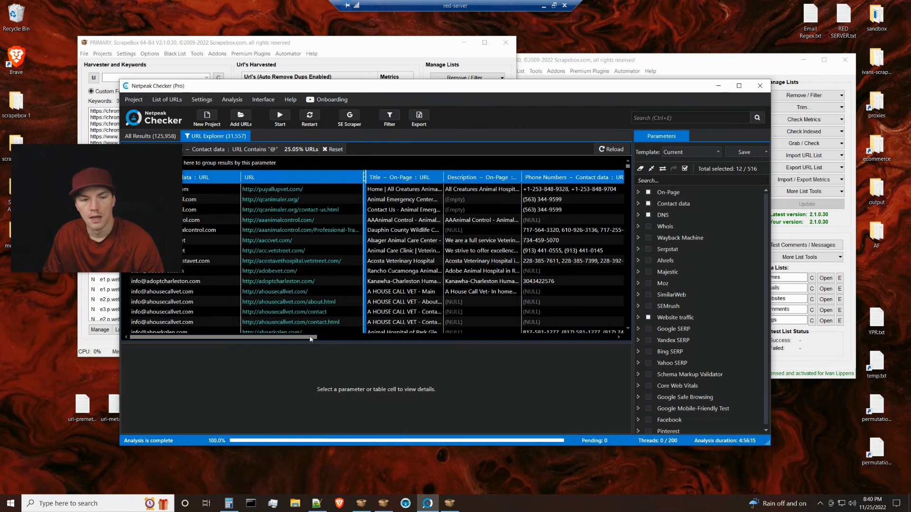
Minimize the remote desktop, show the veterinarian folder with veterinarian-usa-serps-verified.xlsx, and return to the workbook in Excel
{"action": "left_click", "coordinate": [544, 8]}
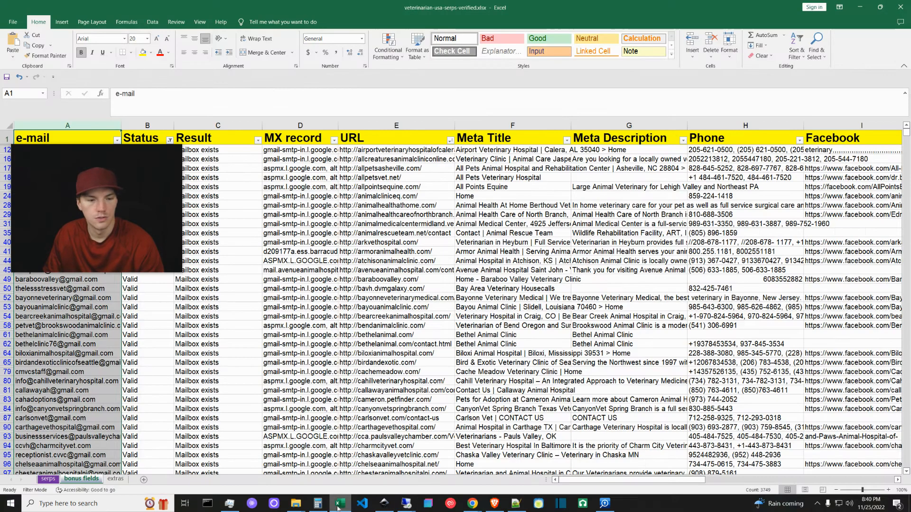
{"action": "mouse_move", "coordinate": [296, 503]}
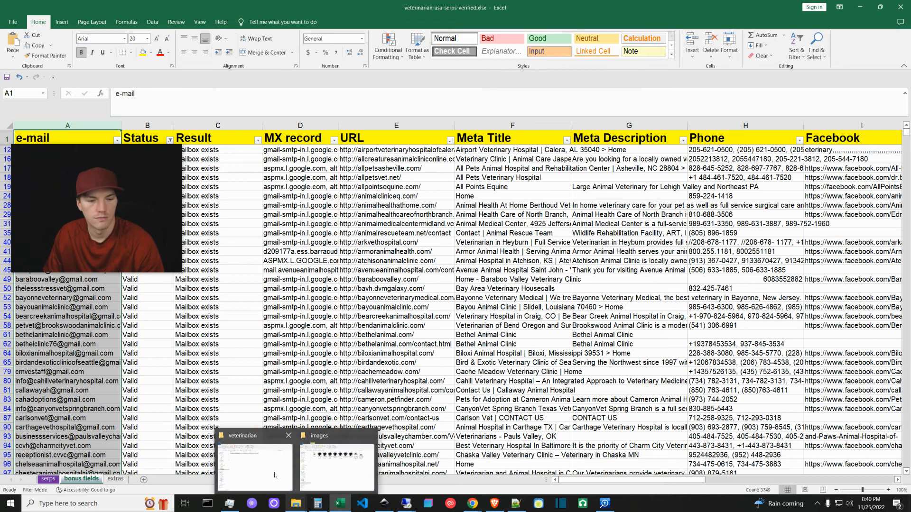
{"action": "left_click", "coordinate": [275, 474]}
{"action": "left_click_drag", "start_coordinate": [171, 224], "coordinate": [155, 206]}
{"action": "left_click", "coordinate": [711, 50]}
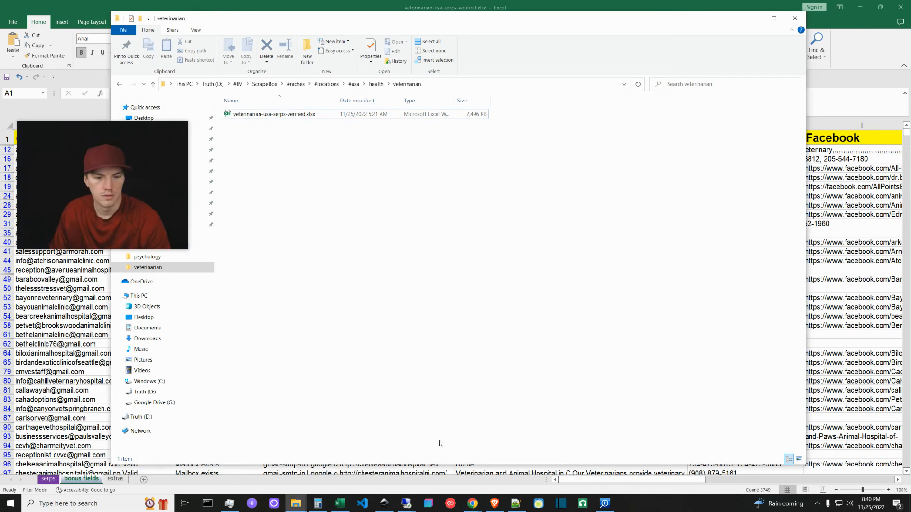
{"action": "left_click", "coordinate": [753, 18]}
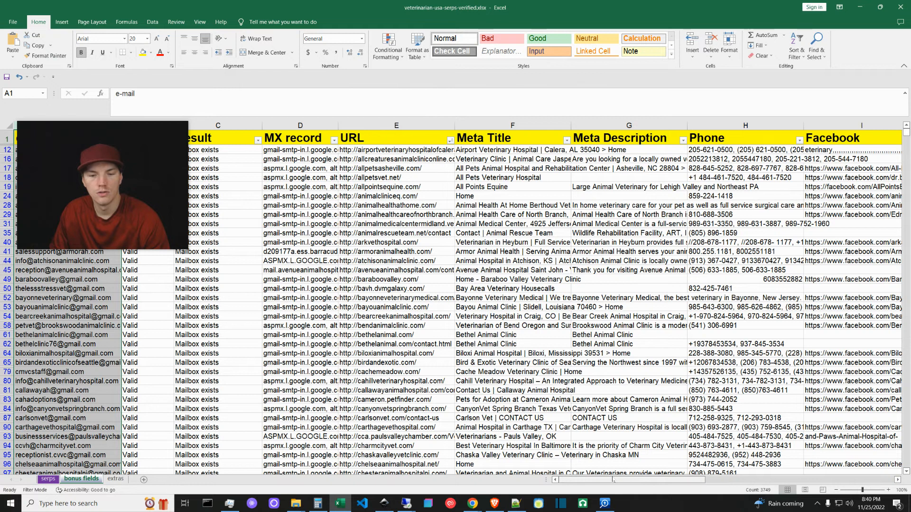
Review the bonus fields sheet's columns from the e-mail and meta data through the social profiles to Country and Traffic
{"action": "scroll", "coordinate": [786, 336], "scroll_direction": "right", "scroll_amount": 6}
{"action": "left_click_drag", "start_coordinate": [700, 479], "coordinate": [818, 478]}
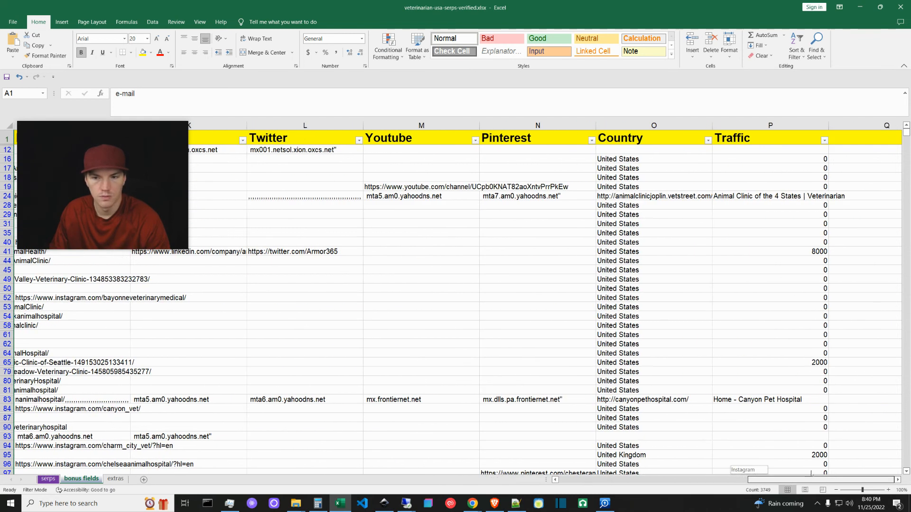
{"action": "left_click_drag", "start_coordinate": [159, 157], "coordinate": [147, 168]}
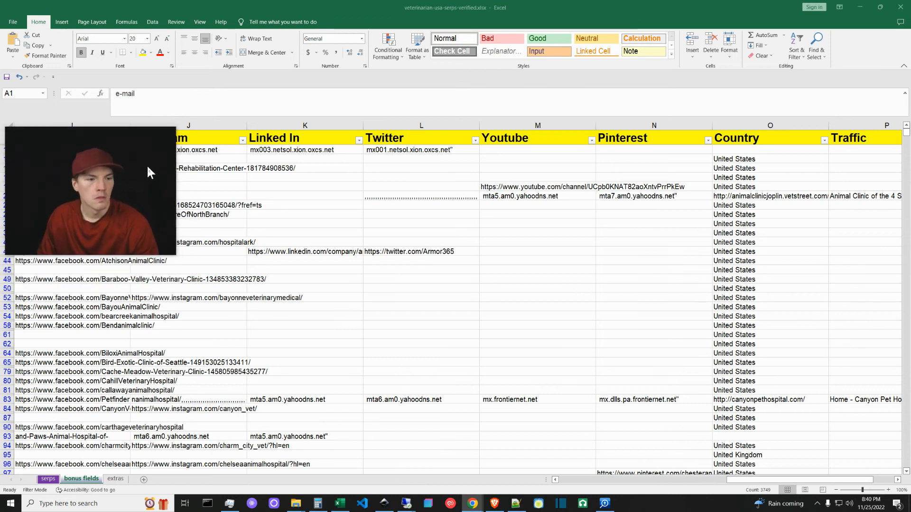
{"action": "left_click", "coordinate": [432, 485]}
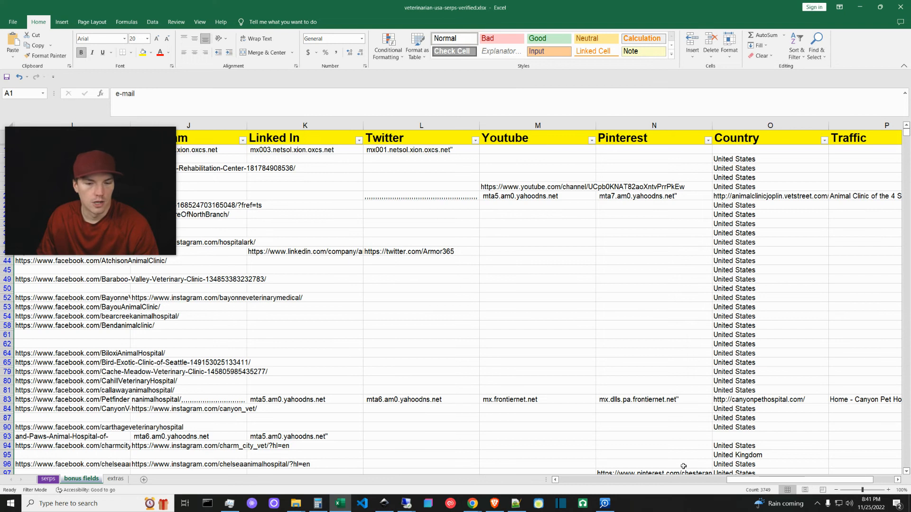
{"action": "left_click_drag", "start_coordinate": [763, 480], "coordinate": [600, 487]}
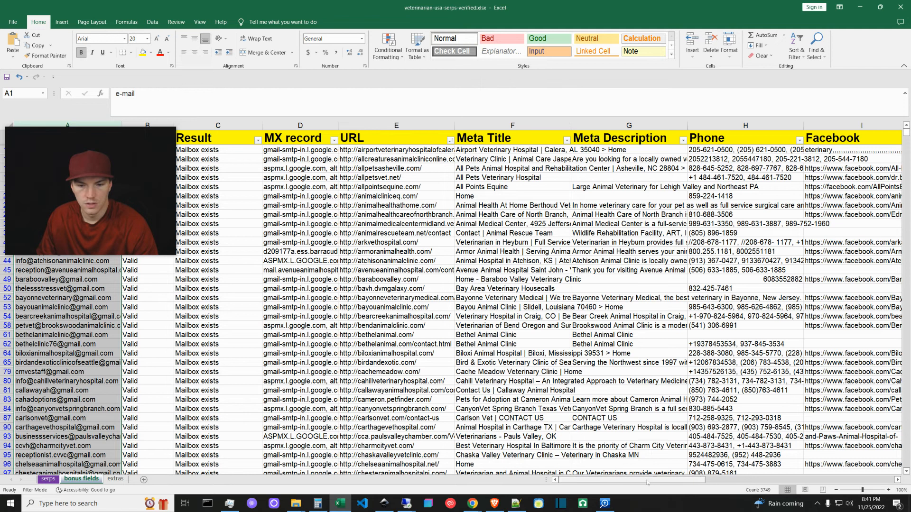
{"action": "scroll", "coordinate": [468, 291], "scroll_direction": "right", "scroll_amount": 5}
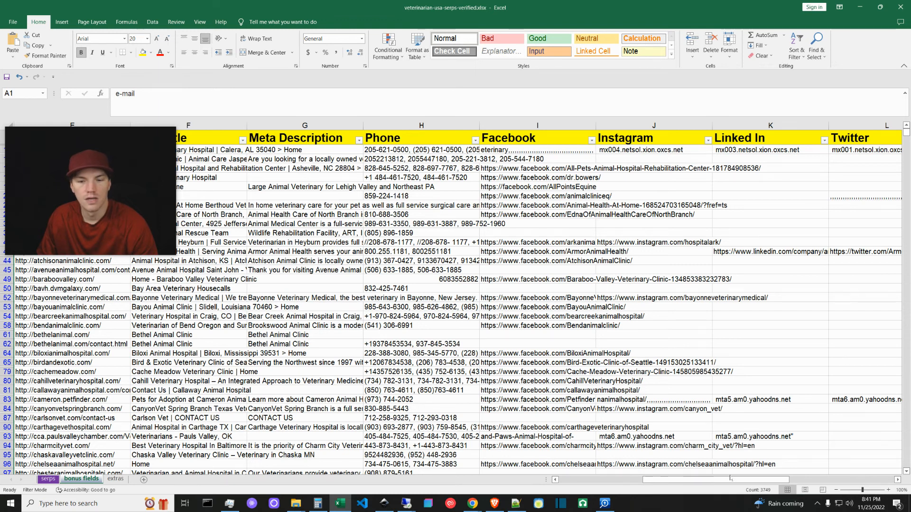
{"action": "left_click_drag", "start_coordinate": [730, 480], "coordinate": [814, 479]}
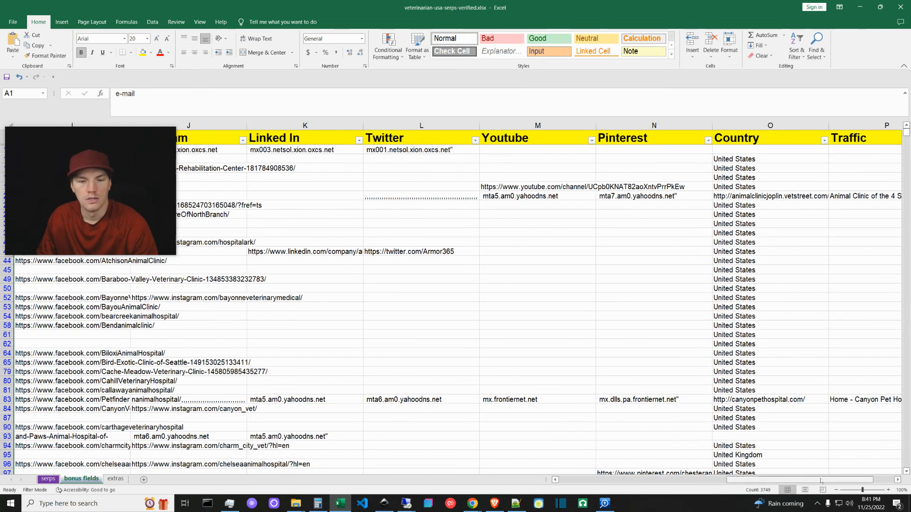
Inspect row 83's cells under Linked In, Twitter, Youtube, Pinterest, Country and Traffic, comparing them with the column headings
{"action": "left_click", "coordinate": [304, 399]}
{"action": "left_click", "coordinate": [439, 400]}
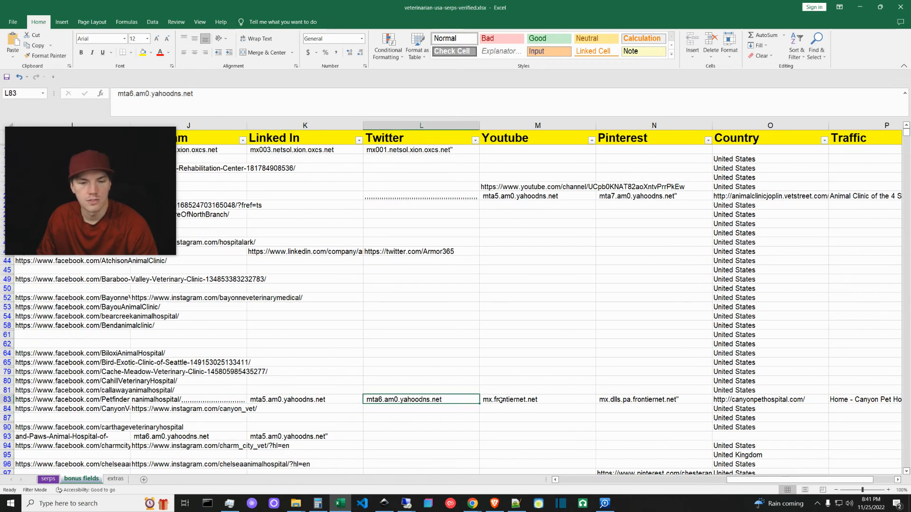
{"action": "left_click", "coordinate": [529, 399]}
{"action": "left_click", "coordinate": [641, 402]}
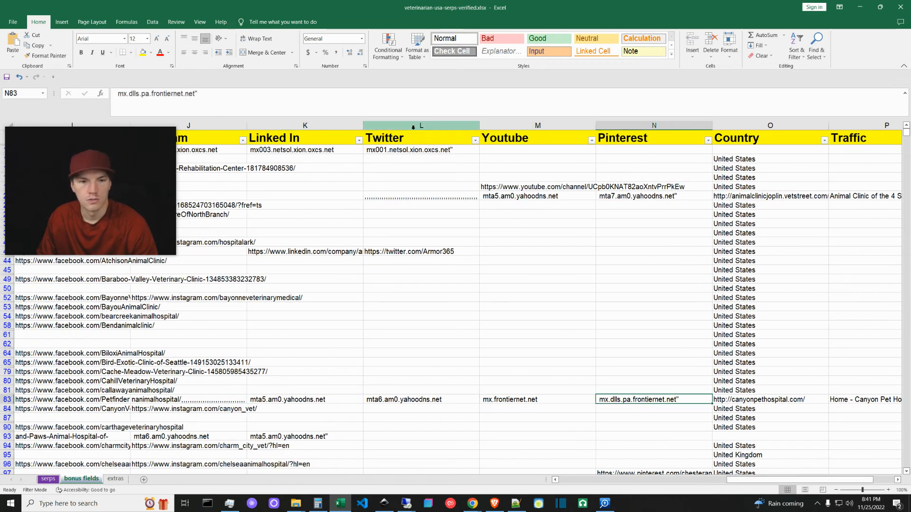
{"action": "left_click_drag", "start_coordinate": [763, 480], "coordinate": [567, 489]}
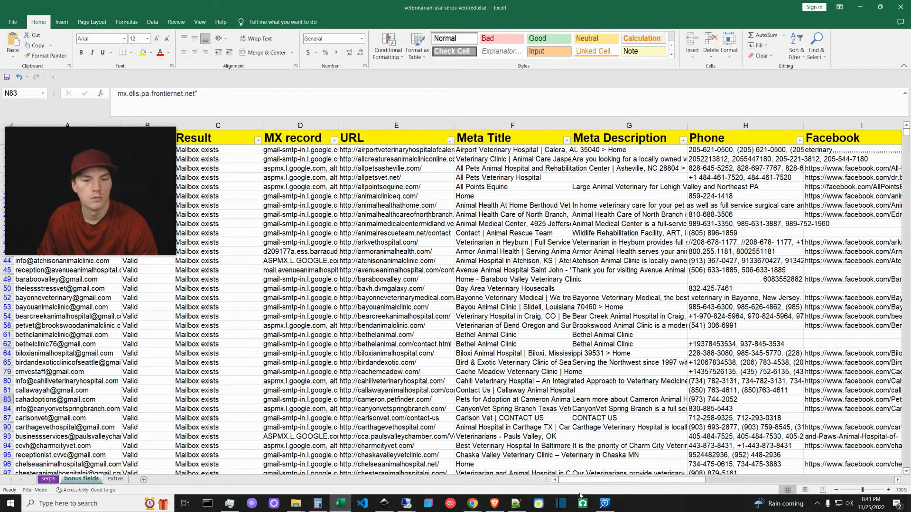
{"action": "left_click_drag", "start_coordinate": [599, 483], "coordinate": [789, 472]}
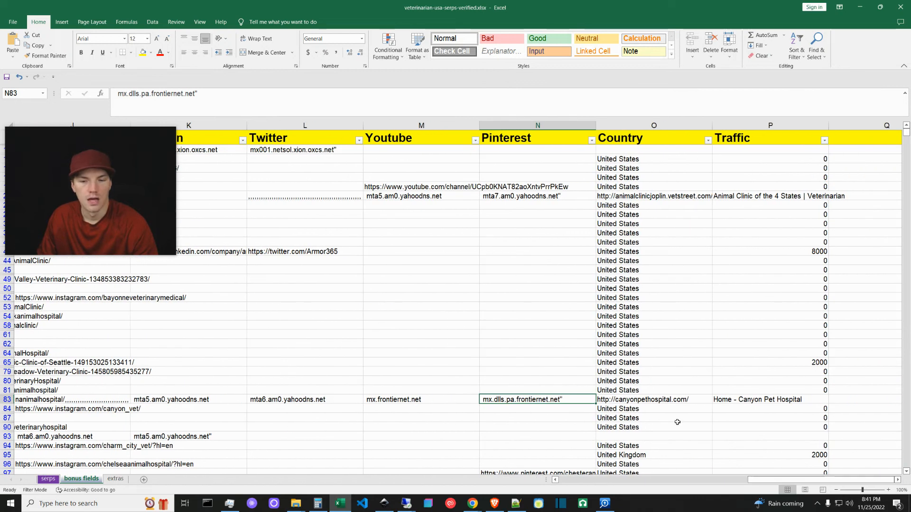
{"action": "left_click", "coordinate": [660, 400]}
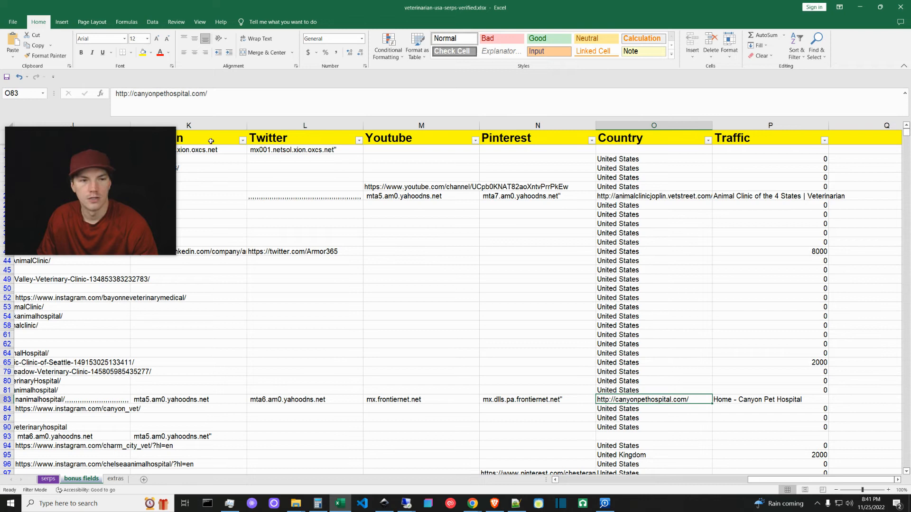
{"action": "left_click", "coordinate": [762, 402]}
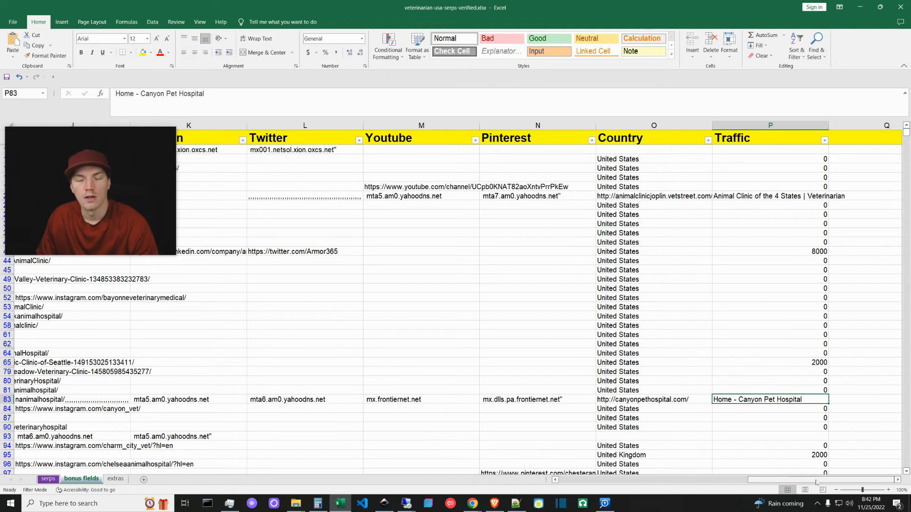
Examine the Phone, Facebook, Instagram, Linked In and Twitter columns further down the sheet for data in the wrong column
{"action": "left_click_drag", "start_coordinate": [816, 483], "coordinate": [783, 485]}
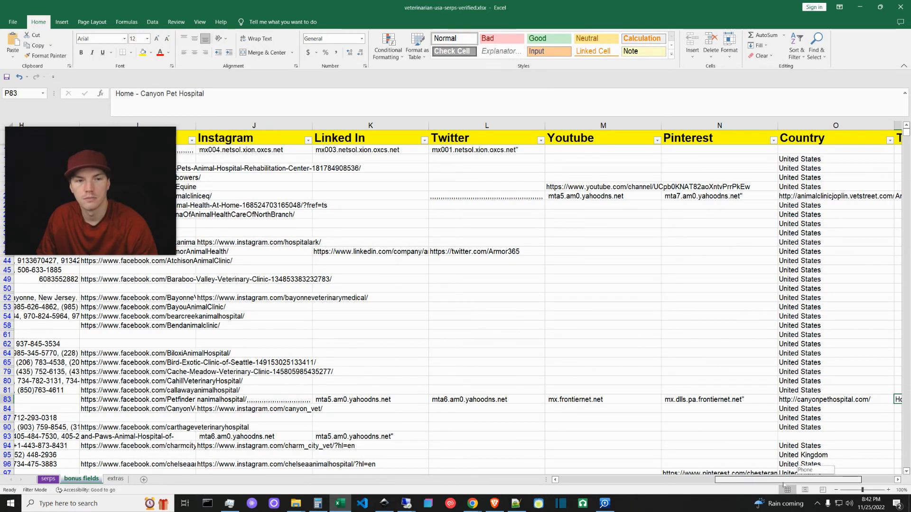
{"action": "left_click_drag", "start_coordinate": [784, 485], "coordinate": [753, 487]}
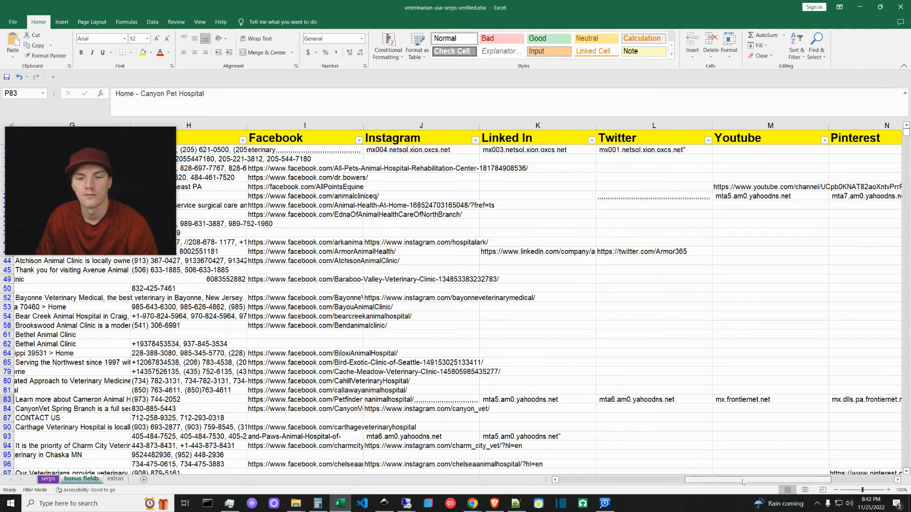
{"action": "scroll", "coordinate": [684, 370], "scroll_direction": "down", "scroll_amount": 5}
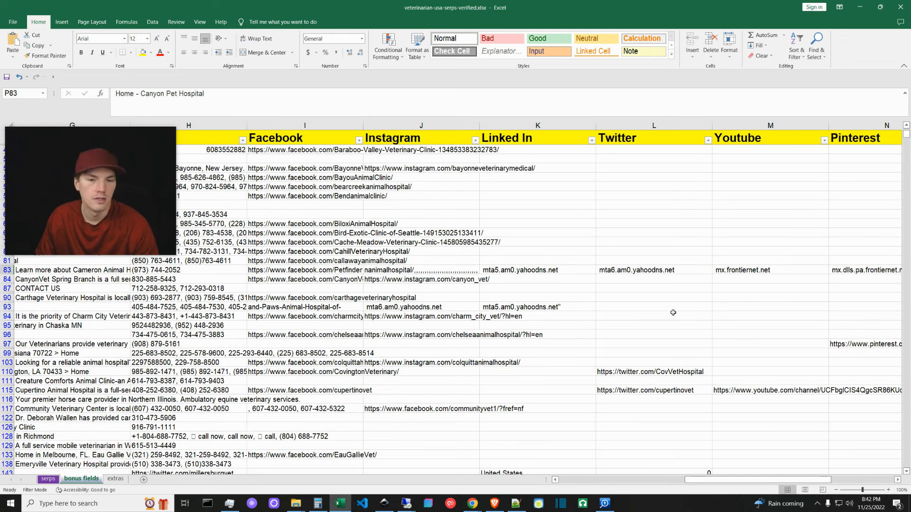
{"action": "scroll", "coordinate": [672, 312], "scroll_direction": "down", "scroll_amount": 4}
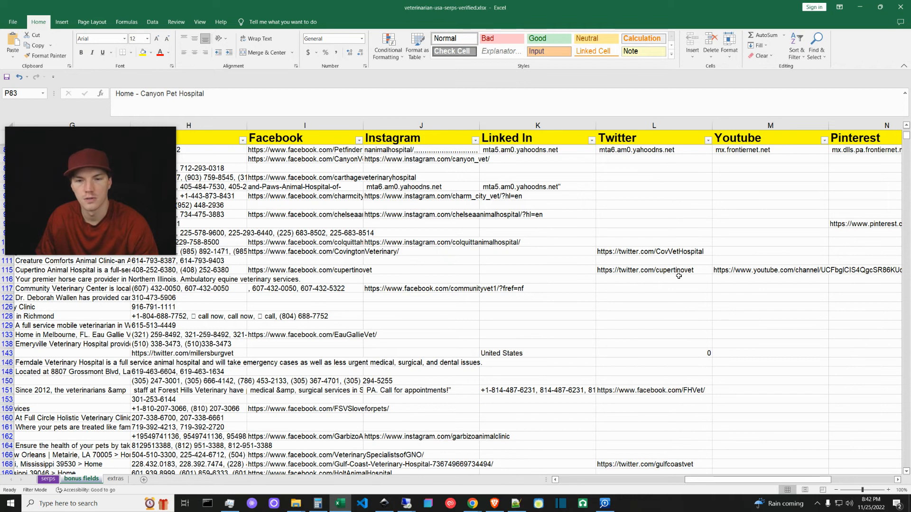
{"action": "left_click_drag", "start_coordinate": [747, 480], "coordinate": [719, 484]}
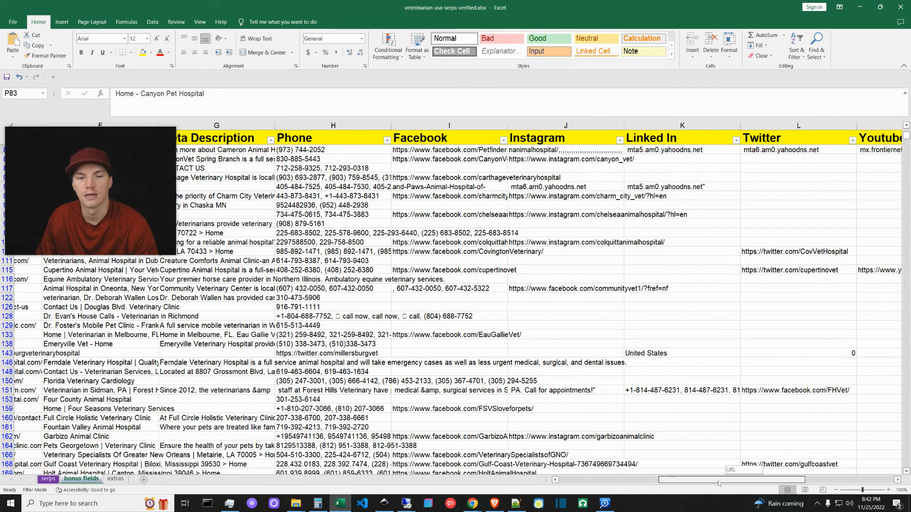
{"action": "scroll", "coordinate": [617, 380], "scroll_direction": "down", "scroll_amount": 2}
{"action": "scroll", "coordinate": [606, 358], "scroll_direction": "right", "scroll_amount": 1}
{"action": "scroll", "coordinate": [575, 380], "scroll_direction": "down", "scroll_amount": 2}
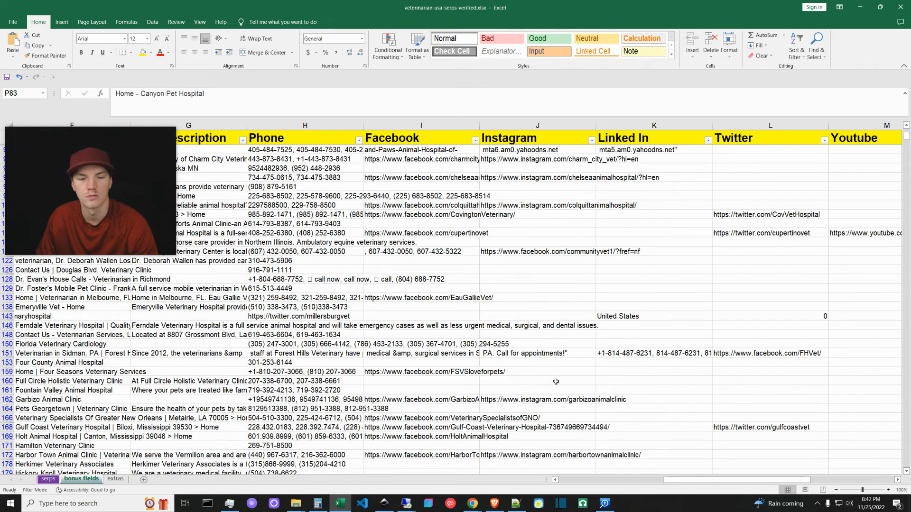
{"action": "scroll", "coordinate": [556, 381], "scroll_direction": "down", "scroll_amount": 1}
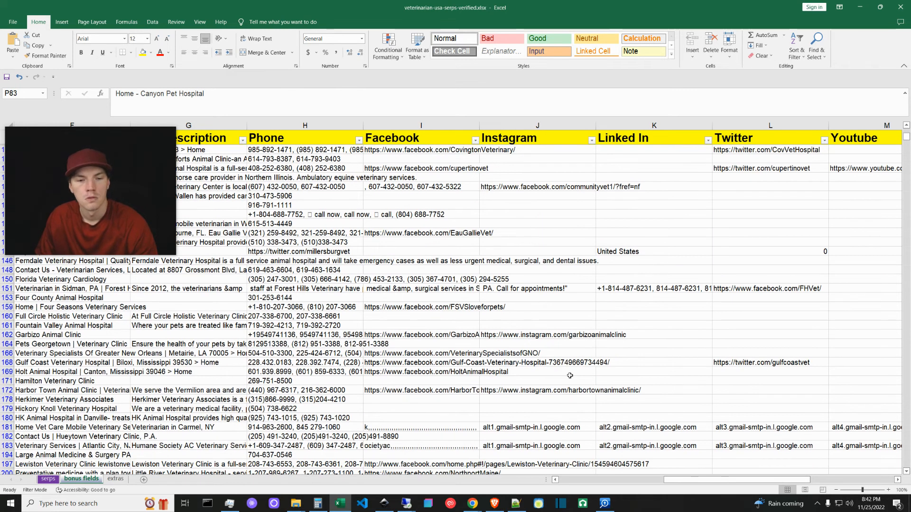
{"action": "scroll", "coordinate": [611, 405], "scroll_direction": "down", "scroll_amount": 7}
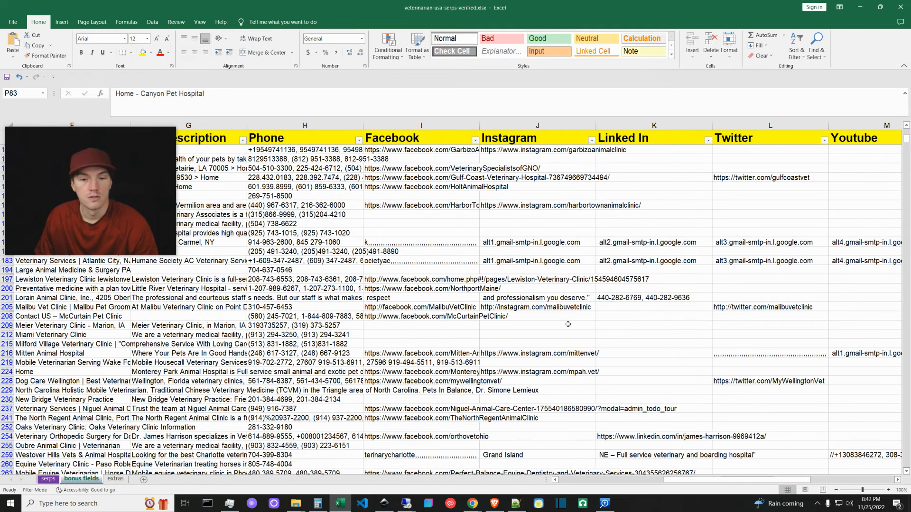
Examine the Phone, Facebook, Instagram, Linked In and Twitter columns down to about row 390 for values in the wrong column
{"action": "scroll", "coordinate": [588, 330], "scroll_direction": "down", "scroll_amount": 2}
{"action": "scroll", "coordinate": [787, 226], "scroll_direction": "down", "scroll_amount": 3}
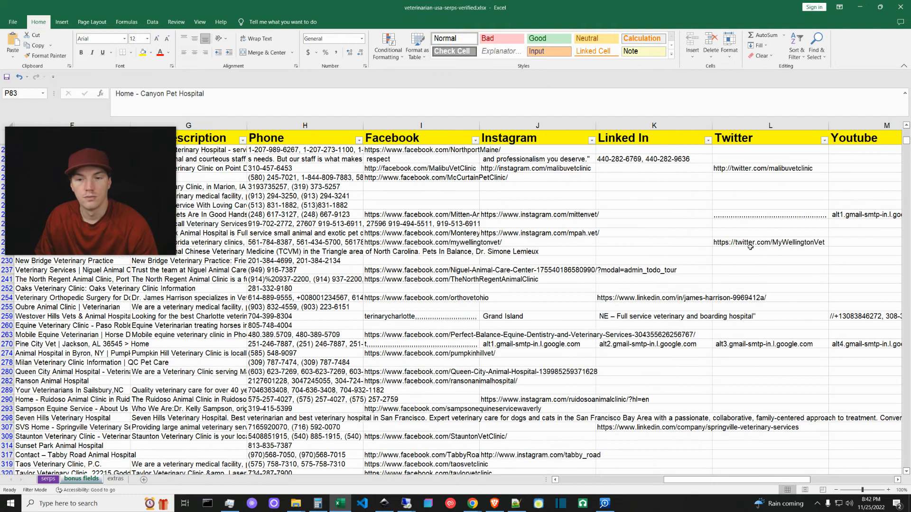
{"action": "scroll", "coordinate": [678, 446], "scroll_direction": "down", "scroll_amount": 3}
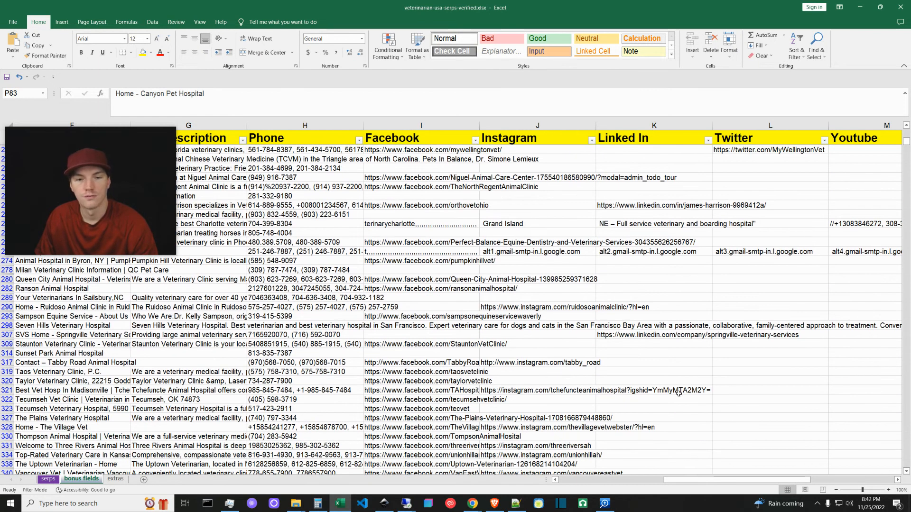
{"action": "scroll", "coordinate": [665, 385], "scroll_direction": "down", "scroll_amount": 7}
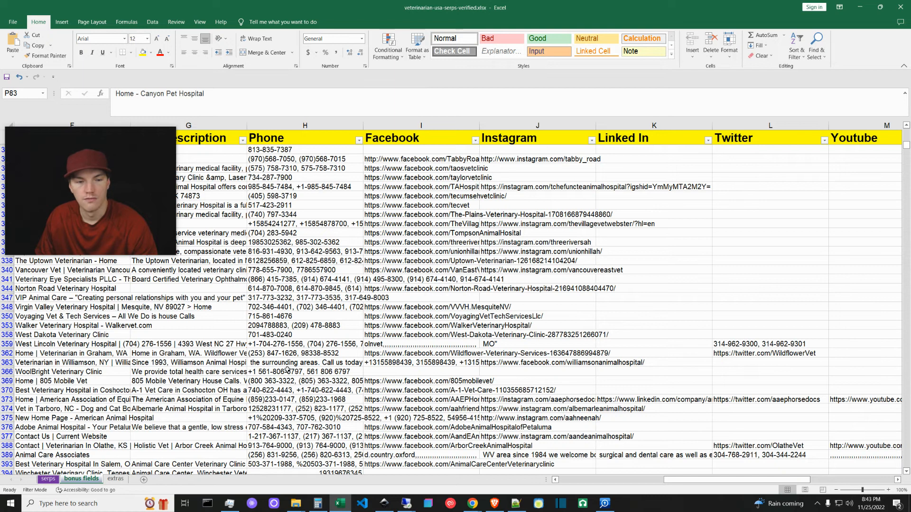
Examine the Country and Traffic columns for misplaced data, inspecting the Traffic cell in row 398
{"action": "left_click_drag", "start_coordinate": [716, 480], "coordinate": [805, 480]}
{"action": "scroll", "coordinate": [796, 298], "scroll_direction": "down", "scroll_amount": 7}
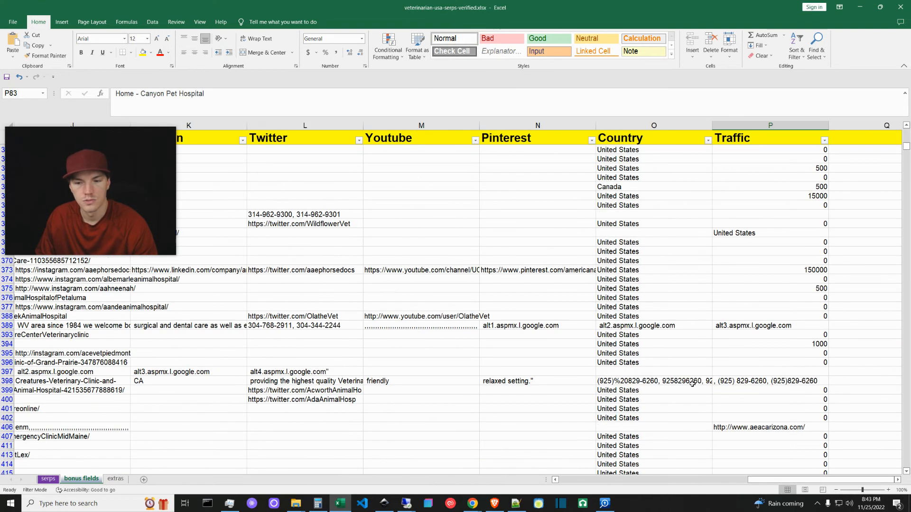
{"action": "left_click", "coordinate": [762, 327]}
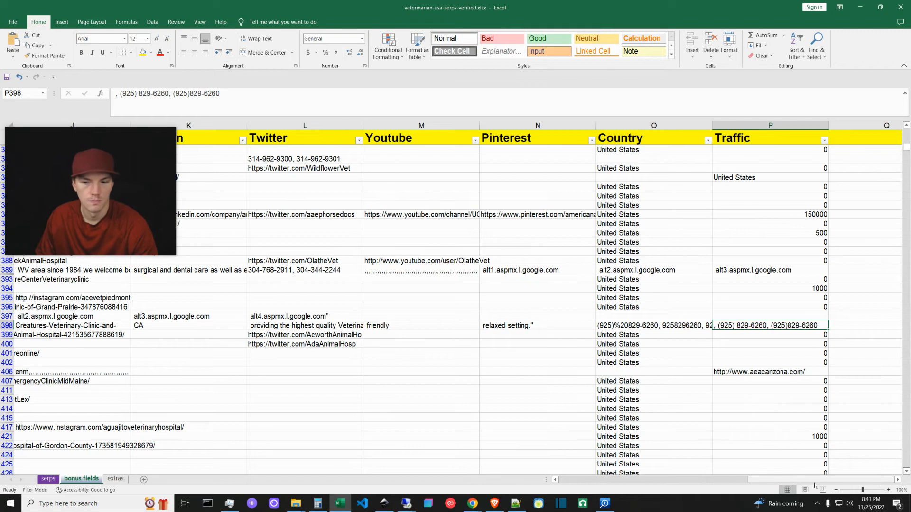
{"action": "scroll", "coordinate": [455, 303], "scroll_direction": "down", "scroll_amount": 15}
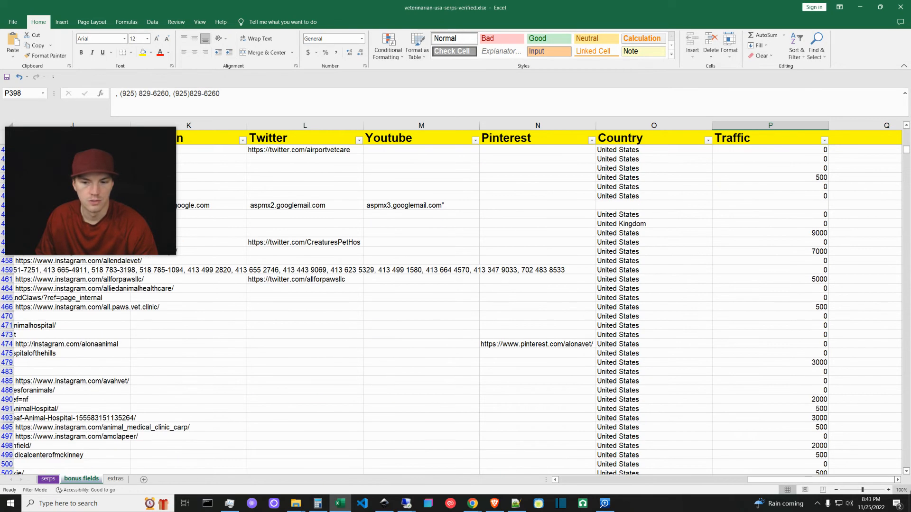
Review the social profile columns further down the bonus fields sheet, and return to its e-mail, URL, meta and Phone columns
{"action": "scroll", "coordinate": [609, 323], "scroll_direction": "left", "scroll_amount": 4}
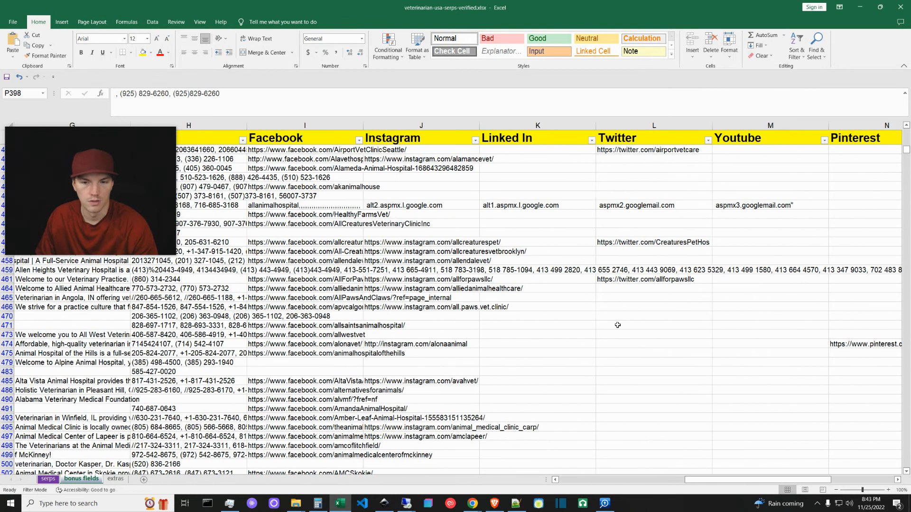
{"action": "scroll", "coordinate": [609, 323], "scroll_direction": "down", "scroll_amount": 12}
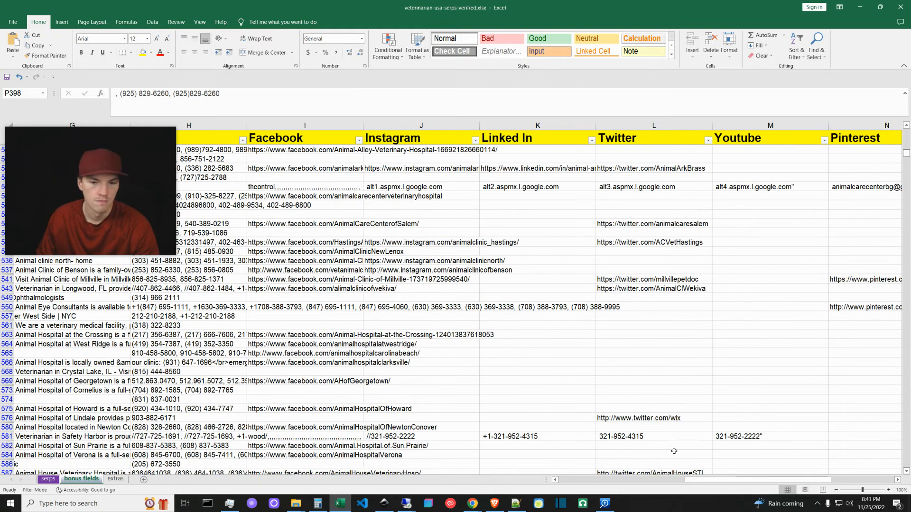
{"action": "left_click_drag", "start_coordinate": [735, 480], "coordinate": [610, 482]}
{"action": "mouse_move", "coordinate": [154, 237]}
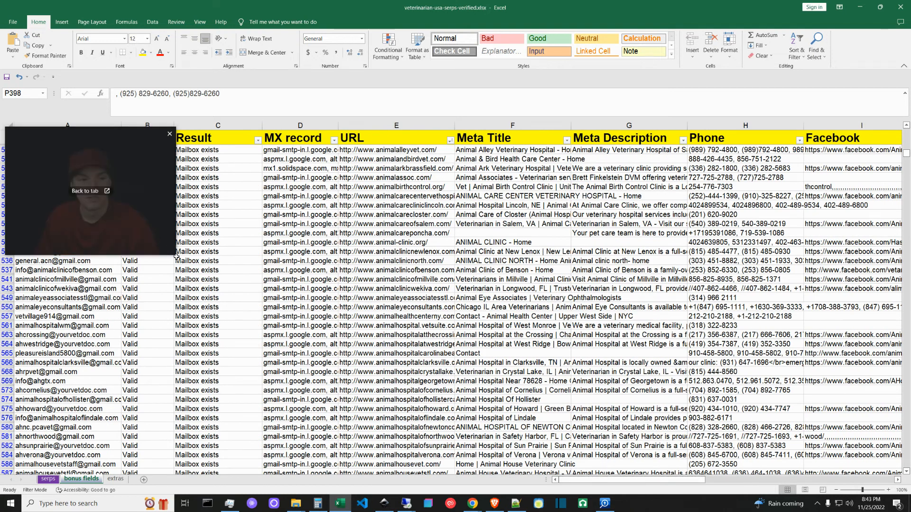
{"action": "left_click_drag", "start_coordinate": [173, 255], "coordinate": [261, 335]}
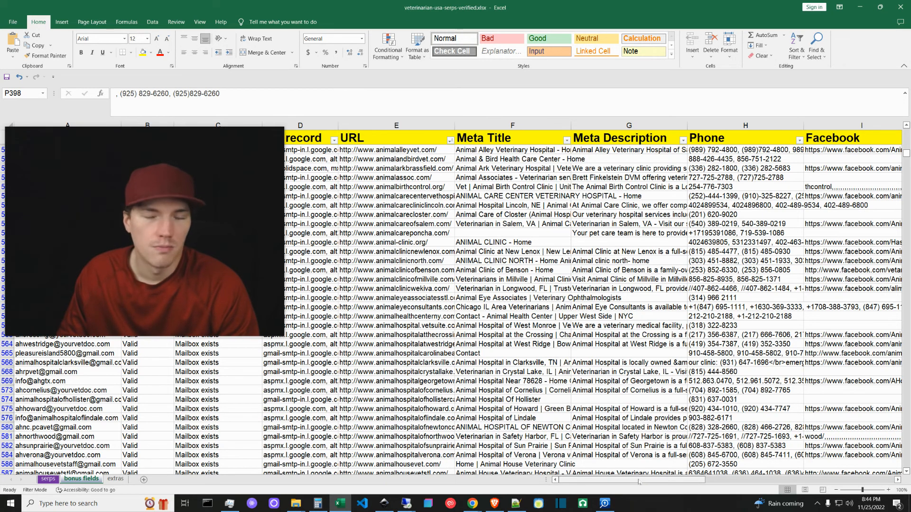
{"action": "scroll", "coordinate": [592, 354], "scroll_direction": "down", "scroll_amount": 5}
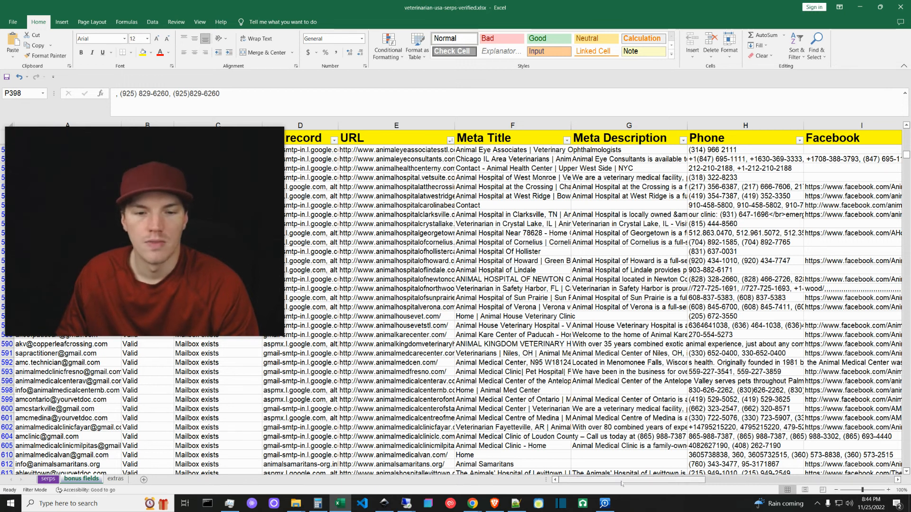
Open the serps sheet and review its e-mail, URL and meta columns down to the last row and back to the start
{"action": "left_click", "coordinate": [47, 479]}
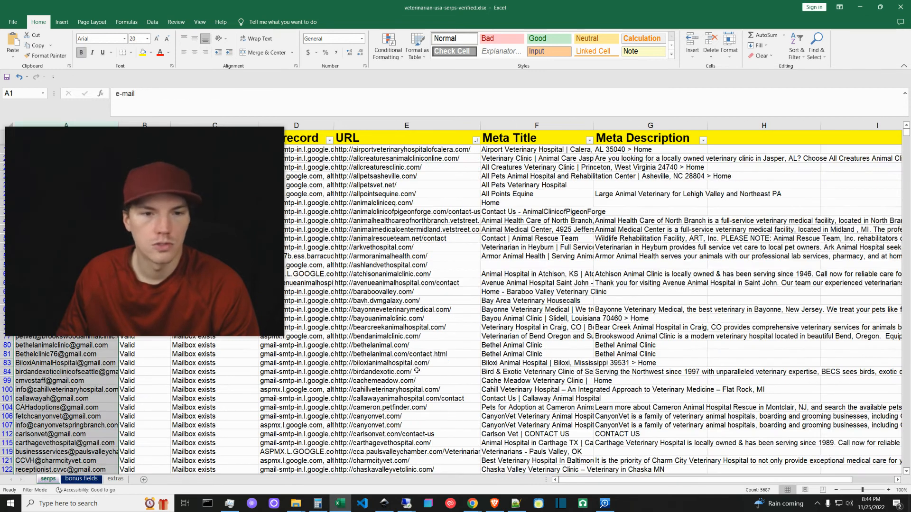
{"action": "scroll", "coordinate": [416, 371], "scroll_direction": "down", "scroll_amount": 3}
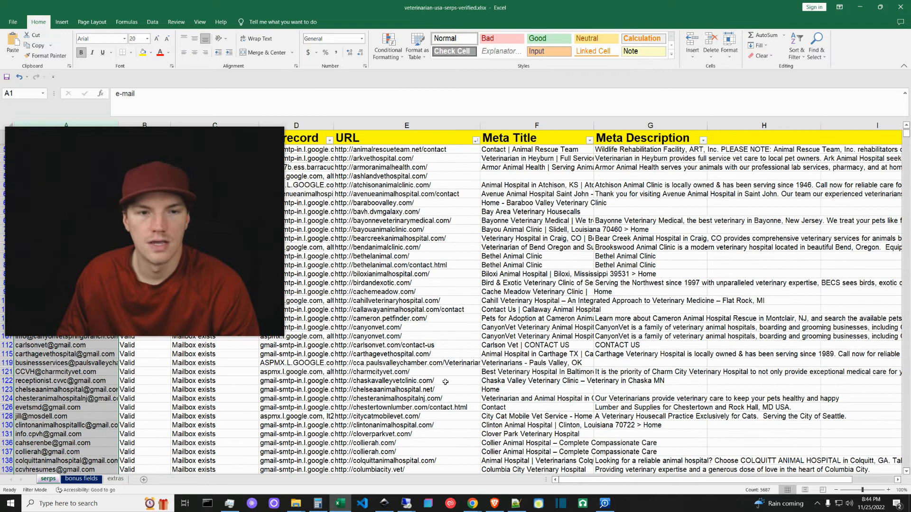
{"action": "scroll", "coordinate": [445, 382], "scroll_direction": "up", "scroll_amount": 3}
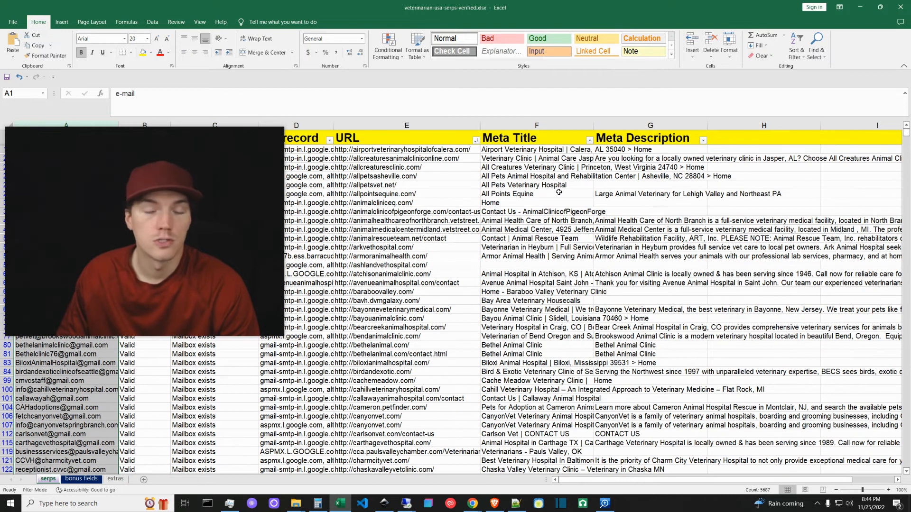
{"action": "left_click_drag", "start_coordinate": [906, 133], "coordinate": [900, 479]}
{"action": "scroll", "coordinate": [803, 395], "scroll_direction": "down", "scroll_amount": 2}
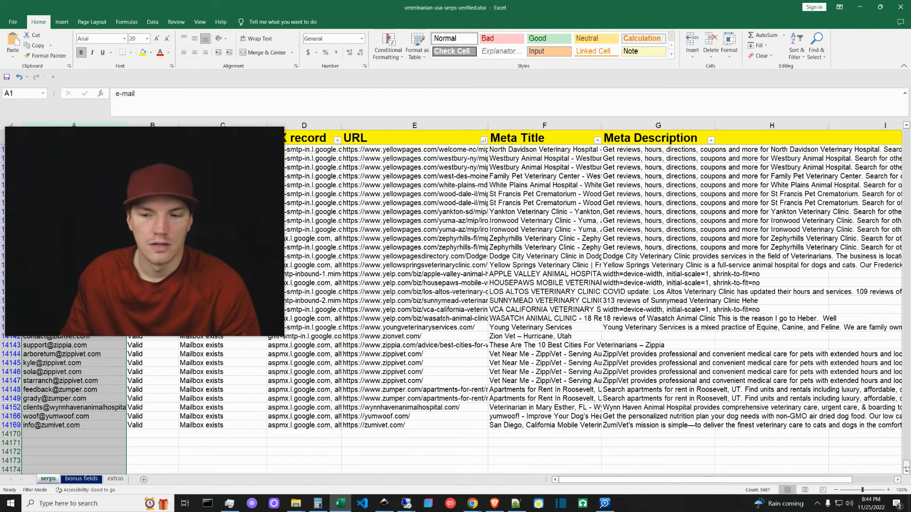
{"action": "left_click_drag", "start_coordinate": [906, 467], "coordinate": [906, 133]}
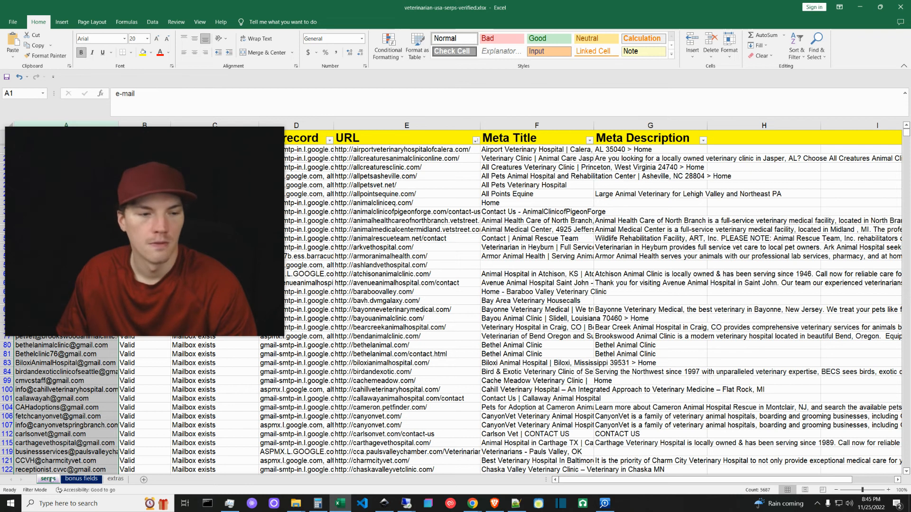
Return to the bonus fields sheet and select the e-mail cell in row 599
{"action": "left_click", "coordinate": [83, 479]}
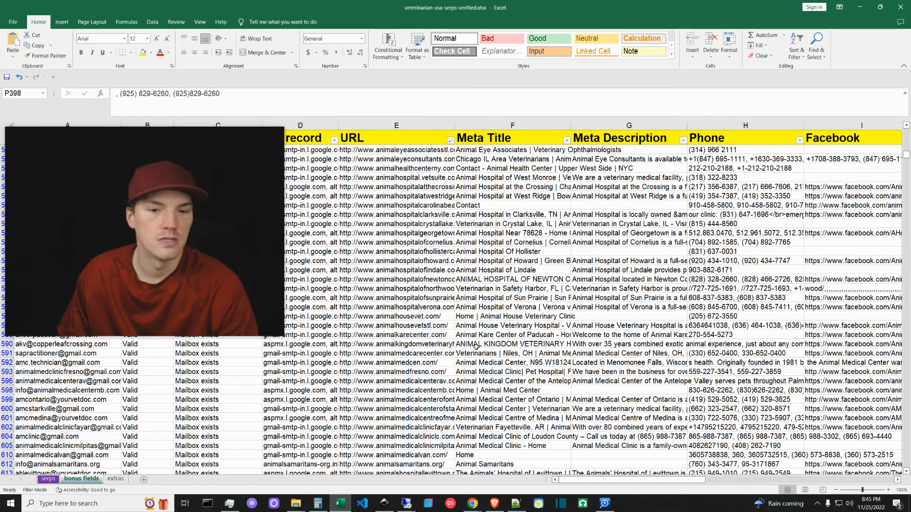
{"action": "left_click_drag", "start_coordinate": [640, 483], "coordinate": [565, 498]}
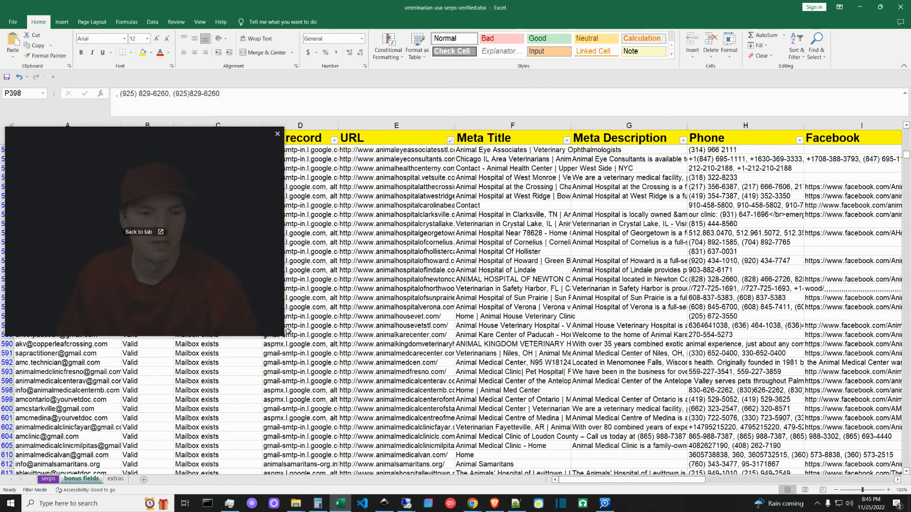
{"action": "left_click_drag", "start_coordinate": [284, 335], "coordinate": [197, 268]}
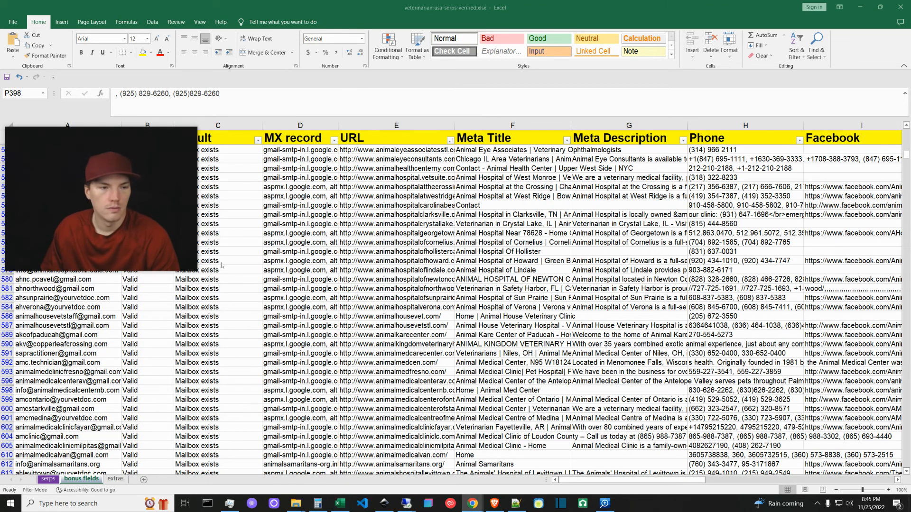
{"action": "left_click_drag", "start_coordinate": [168, 192], "coordinate": [286, 212]}
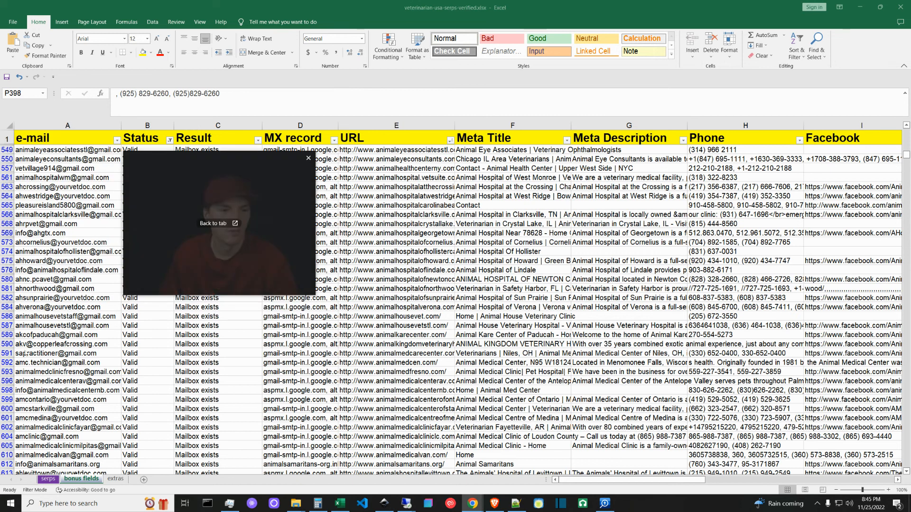
{"action": "scroll", "coordinate": [85, 279], "scroll_direction": "down", "scroll_amount": 4}
{"action": "left_click", "coordinate": [84, 279]}
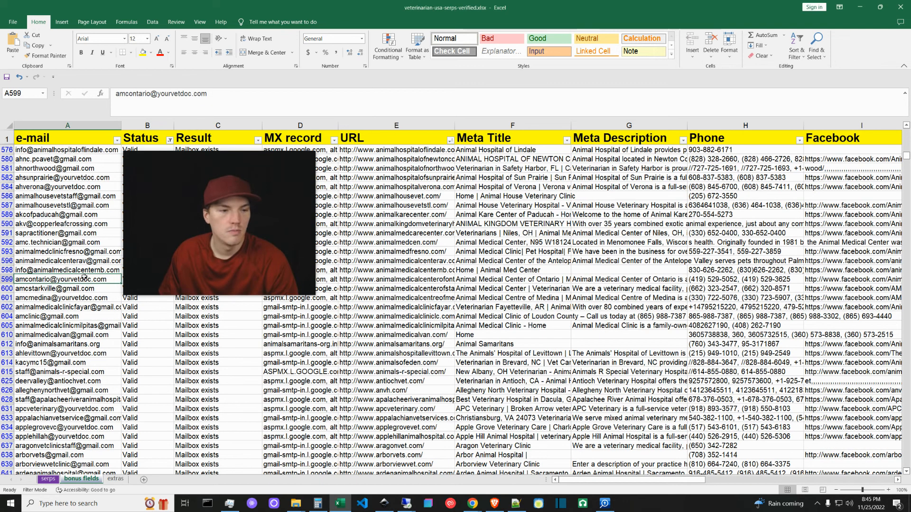
Switch to Netpeak Checker on the remote desktop and review the Emails column for rows holding several addresses
{"action": "mouse_move", "coordinate": [407, 503]}
{"action": "left_click", "coordinate": [363, 460]}
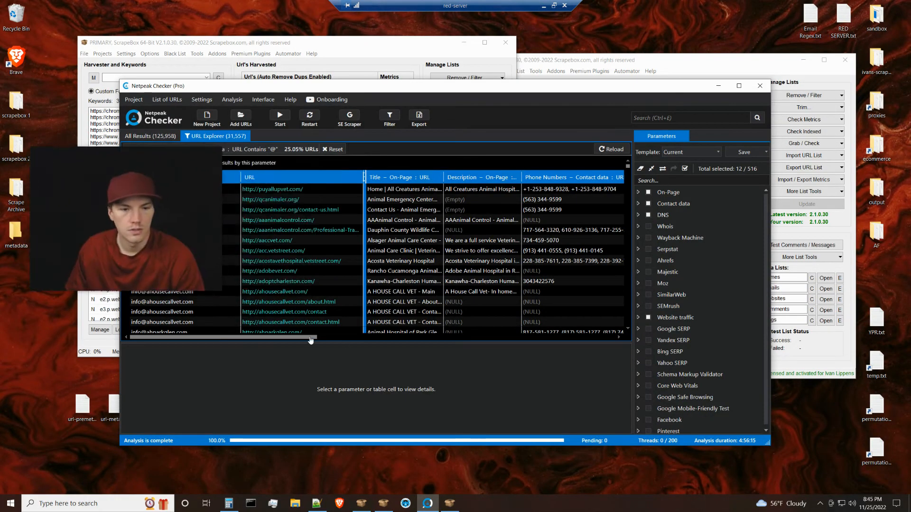
{"action": "left_click_drag", "start_coordinate": [316, 337], "coordinate": [275, 353]}
{"action": "left_click_drag", "start_coordinate": [404, 351], "coordinate": [175, 354]}
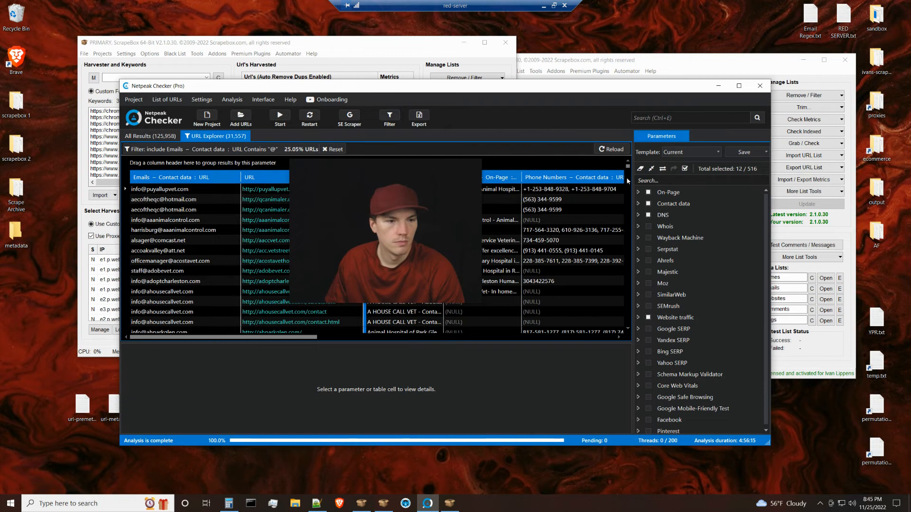
{"action": "left_click_drag", "start_coordinate": [627, 165], "coordinate": [628, 175]}
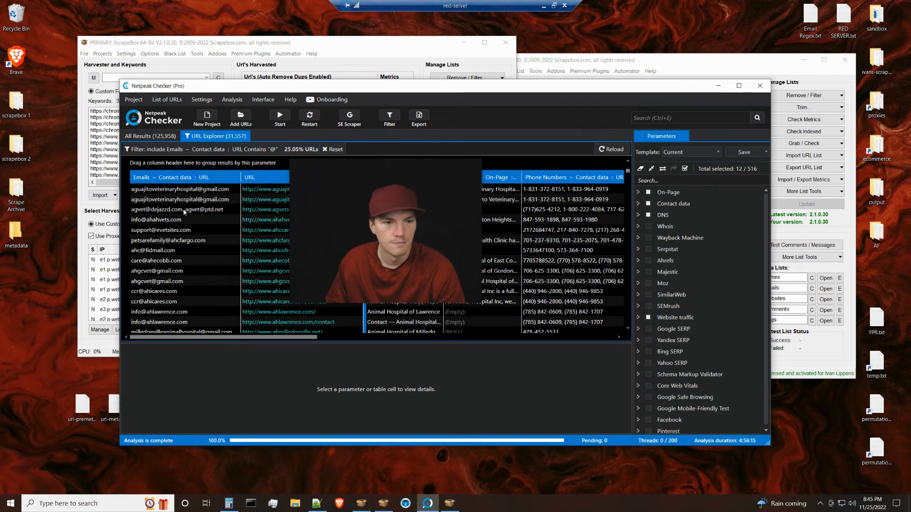
{"action": "left_click_drag", "start_coordinate": [630, 169], "coordinate": [630, 178]}
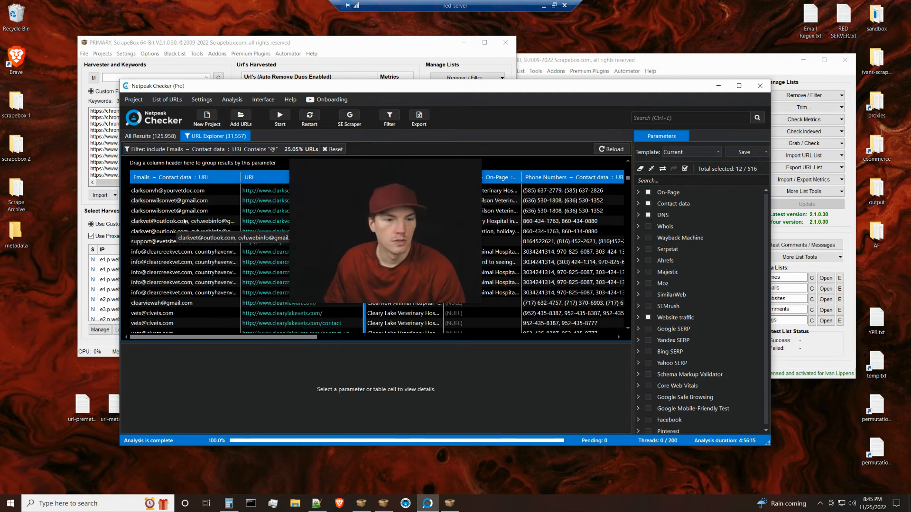
{"action": "left_click_drag", "start_coordinate": [392, 244], "coordinate": [526, 249]}
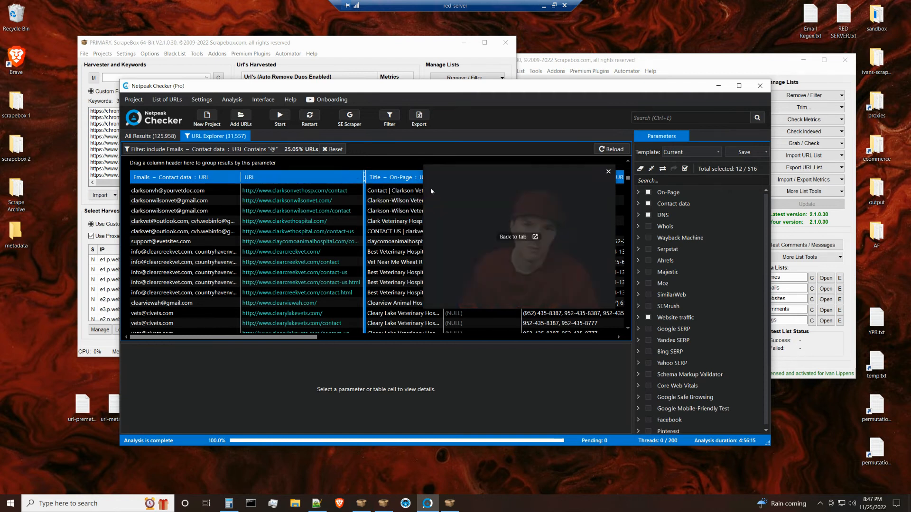
Minimize the remote desktop and check the entry count of each column from mail1 to mail5 on the extras sheet
{"action": "left_click", "coordinate": [544, 6]}
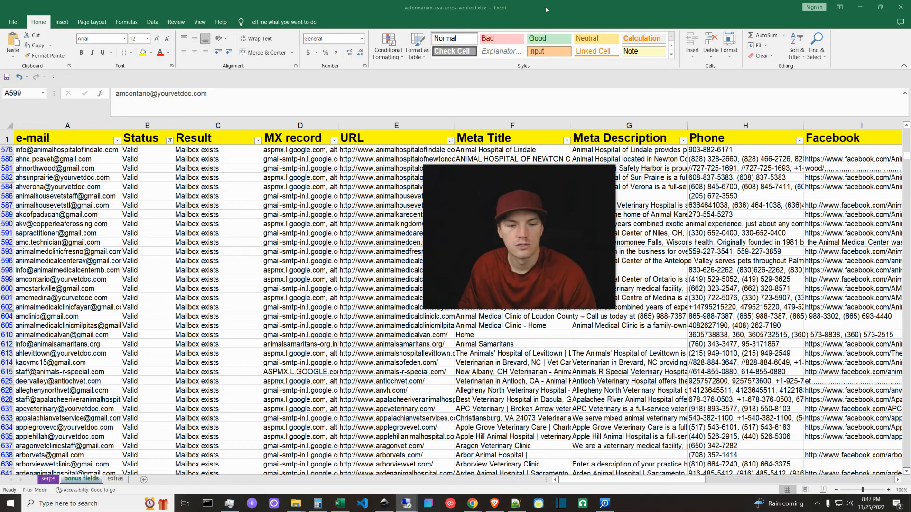
{"action": "left_click", "coordinate": [115, 479]}
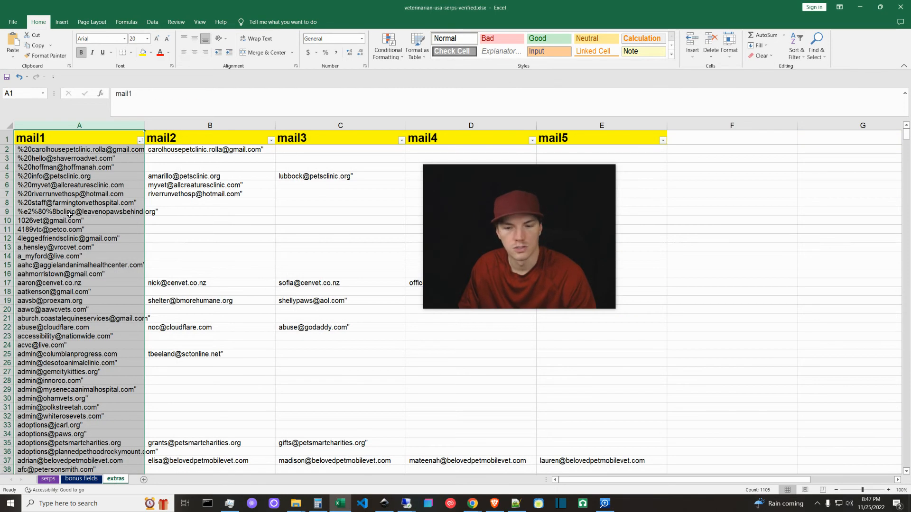
{"action": "left_click", "coordinate": [95, 129]}
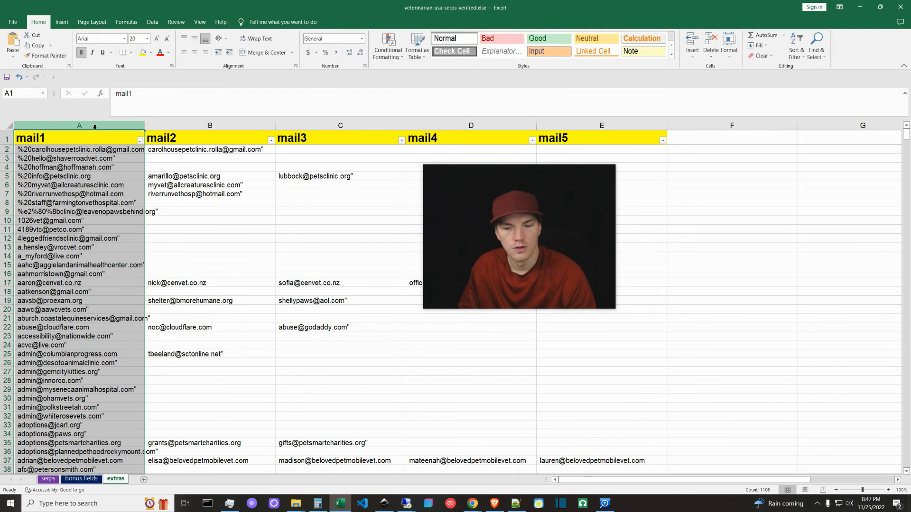
{"action": "left_click", "coordinate": [211, 125]}
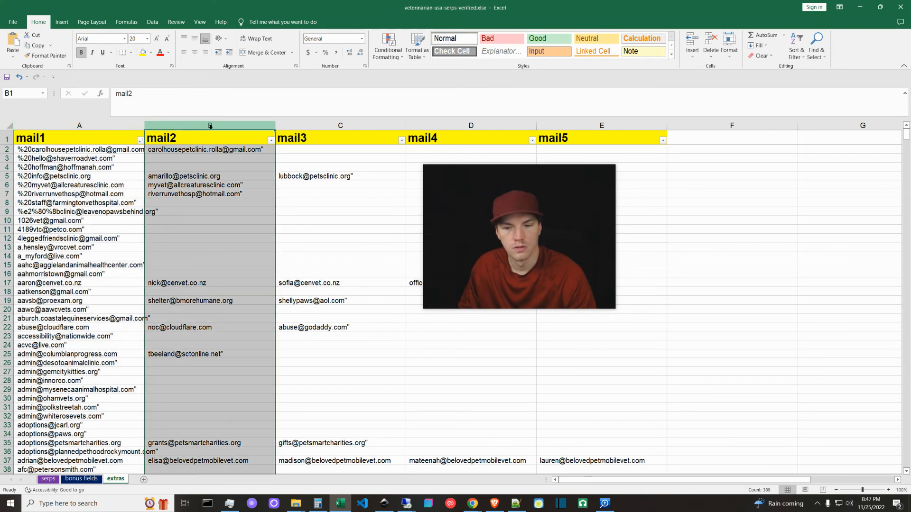
{"action": "left_click", "coordinate": [334, 125]}
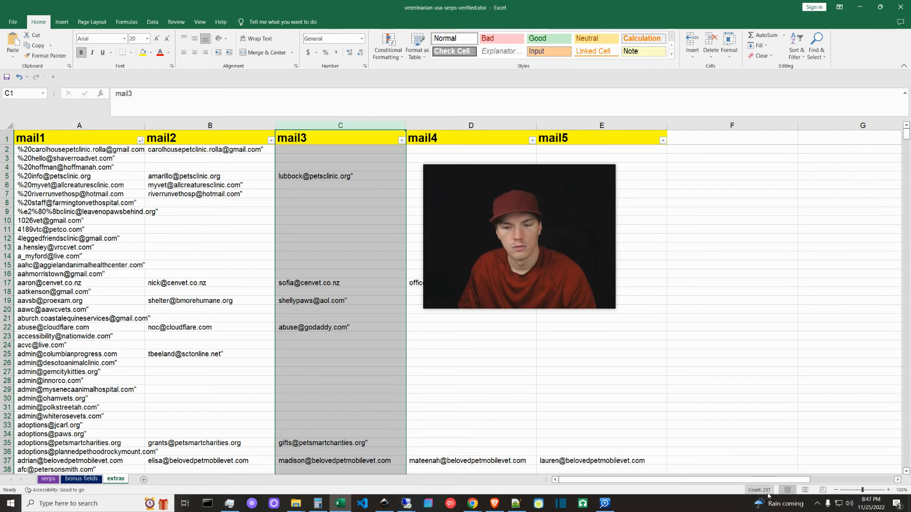
{"action": "left_click", "coordinate": [459, 126]}
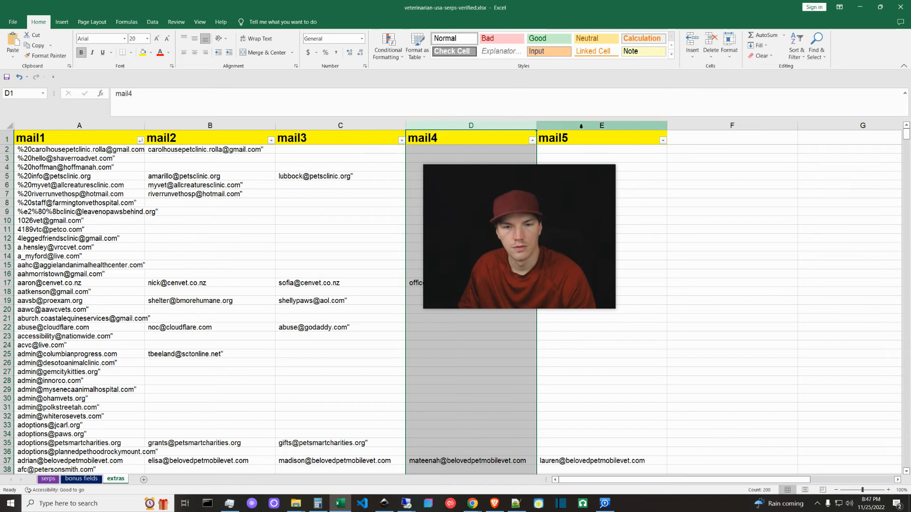
{"action": "left_click", "coordinate": [600, 125]}
Recheck the number of filled cells in each extras sheet column, from mail1 through mail5
{"action": "left_click_drag", "start_coordinate": [589, 274], "coordinate": [175, 212]}
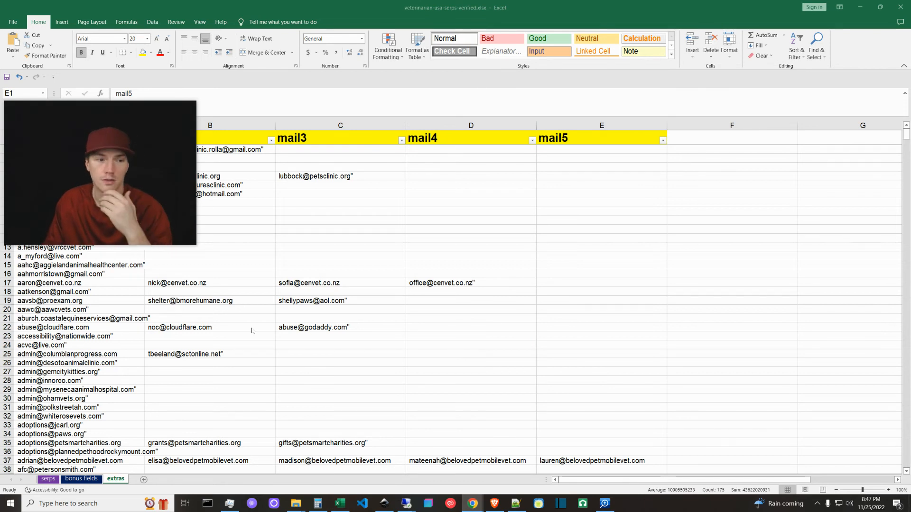
{"action": "left_click_drag", "start_coordinate": [110, 182], "coordinate": [114, 270]}
{"action": "left_click", "coordinate": [91, 121]}
{"action": "left_click", "coordinate": [91, 121]}
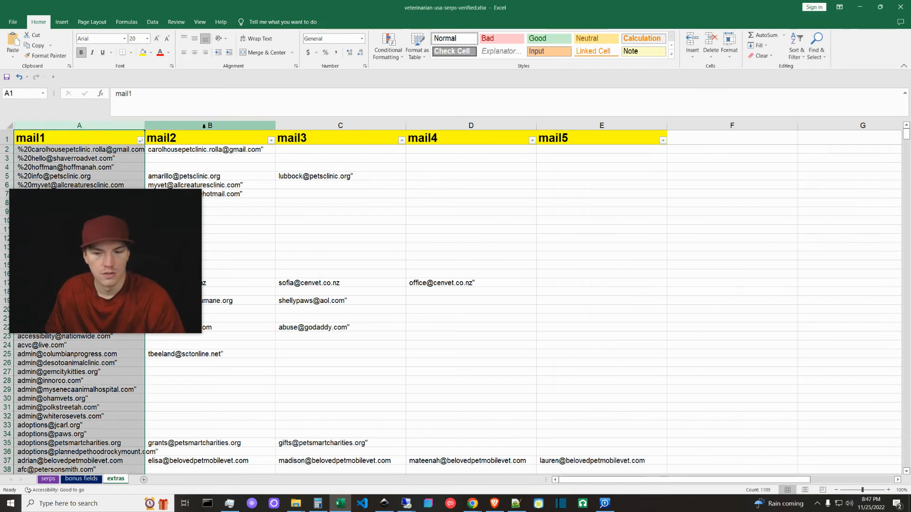
{"action": "left_click", "coordinate": [209, 125]}
{"action": "left_click", "coordinate": [340, 125]}
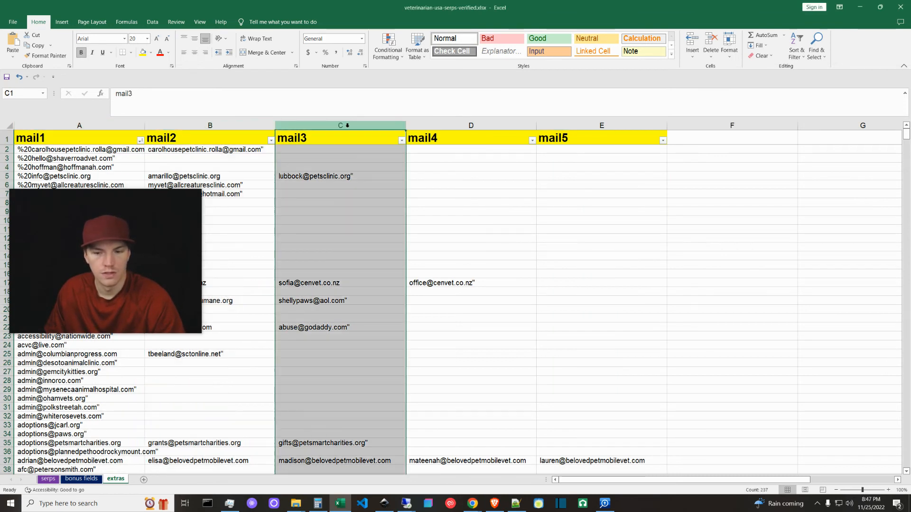
{"action": "left_click", "coordinate": [471, 126]}
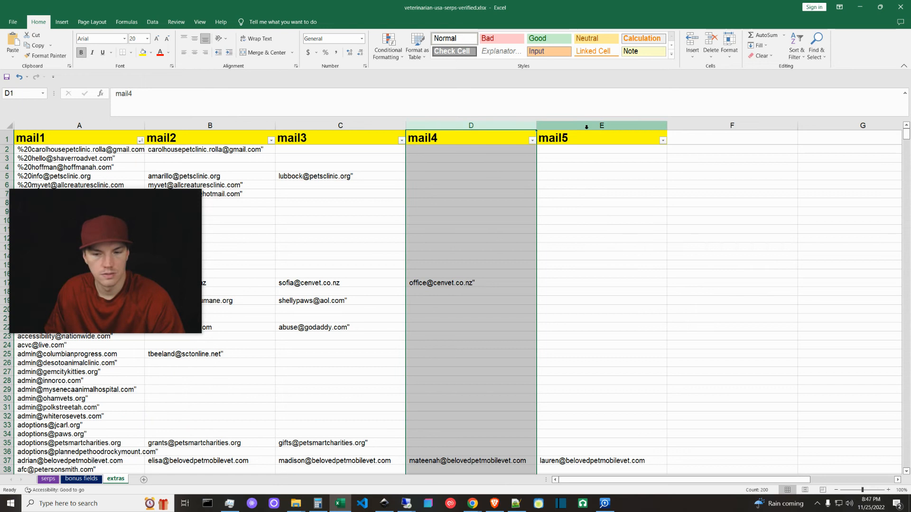
{"action": "left_click", "coordinate": [590, 125]}
{"action": "left_click_drag", "start_coordinate": [175, 269], "coordinate": [170, 200]}
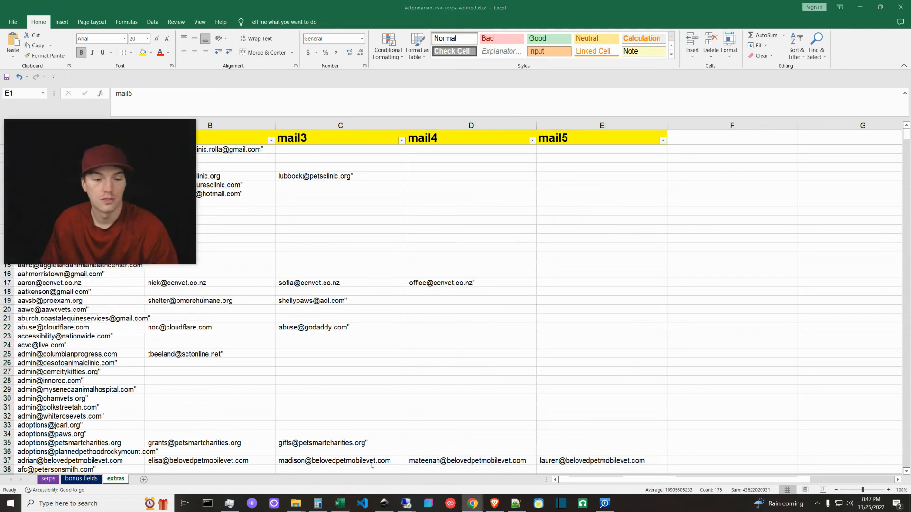
{"action": "left_click", "coordinate": [370, 487]}
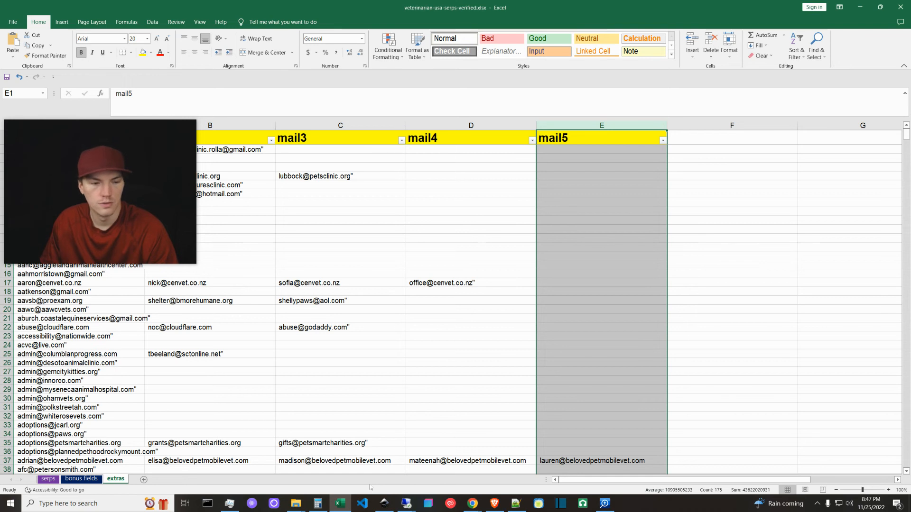
Check the entry count of the e-mail column on the bonus fields sheet and on the serps sheet
{"action": "left_click", "coordinate": [81, 479]}
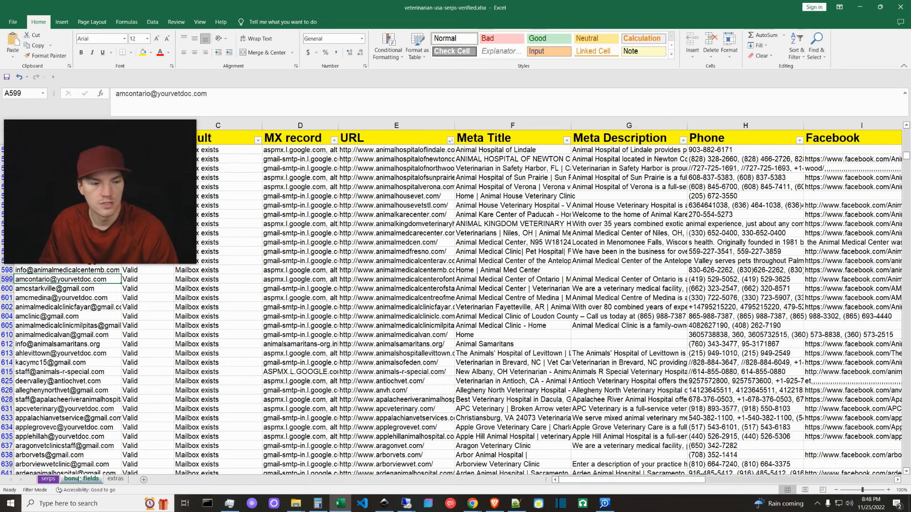
{"action": "mouse_move", "coordinate": [113, 122]}
{"action": "left_click_drag", "start_coordinate": [114, 122], "coordinate": [121, 183]}
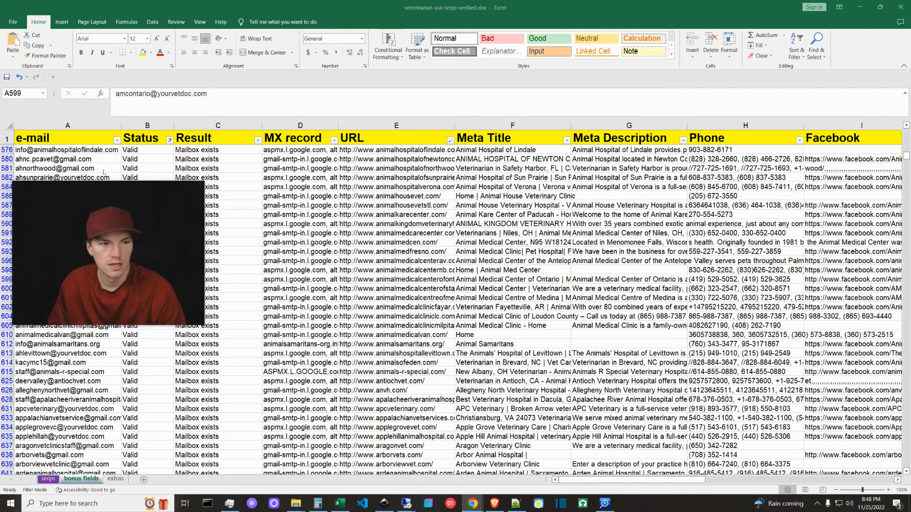
{"action": "left_click", "coordinate": [68, 125]}
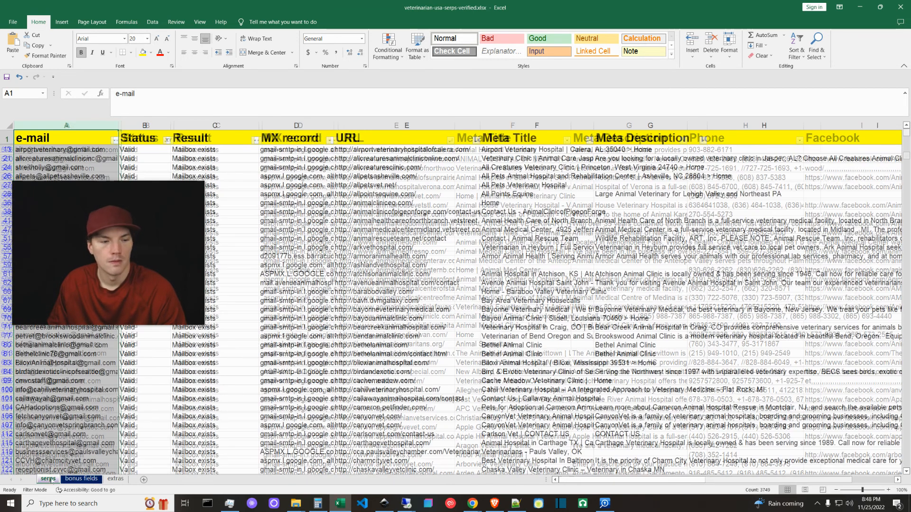
{"action": "left_click", "coordinate": [49, 479]}
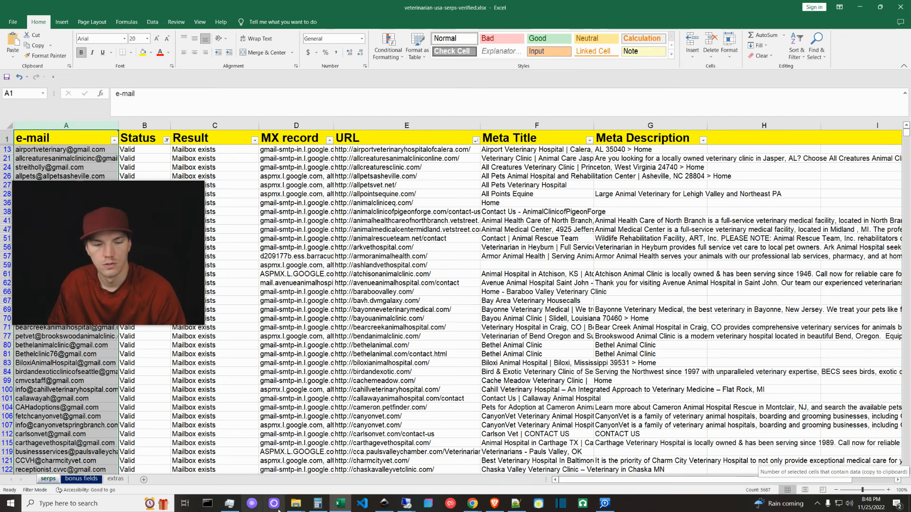
Switch to Calculator, compute 5600 ÷ 3600 and 3600 ÷ 5600, and minimize it
{"action": "left_click", "coordinate": [318, 504]}
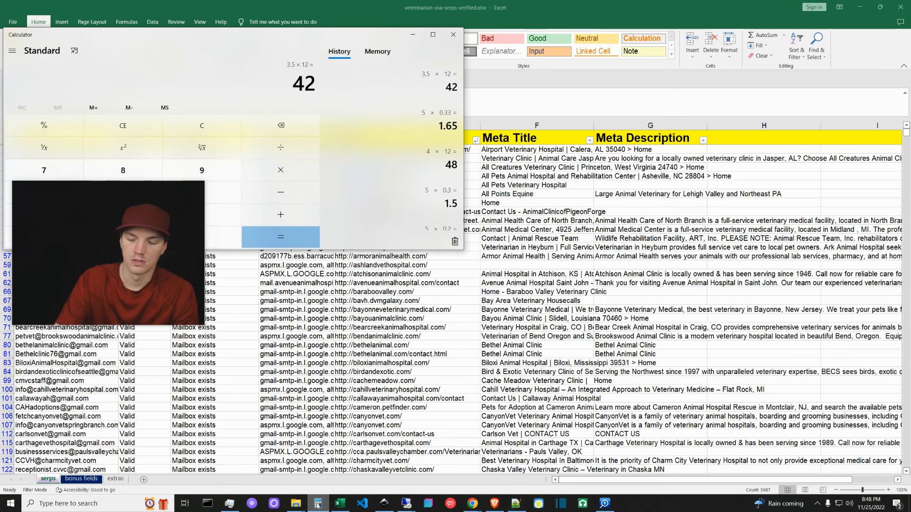
{"action": "type", "text": "5600/3600"}
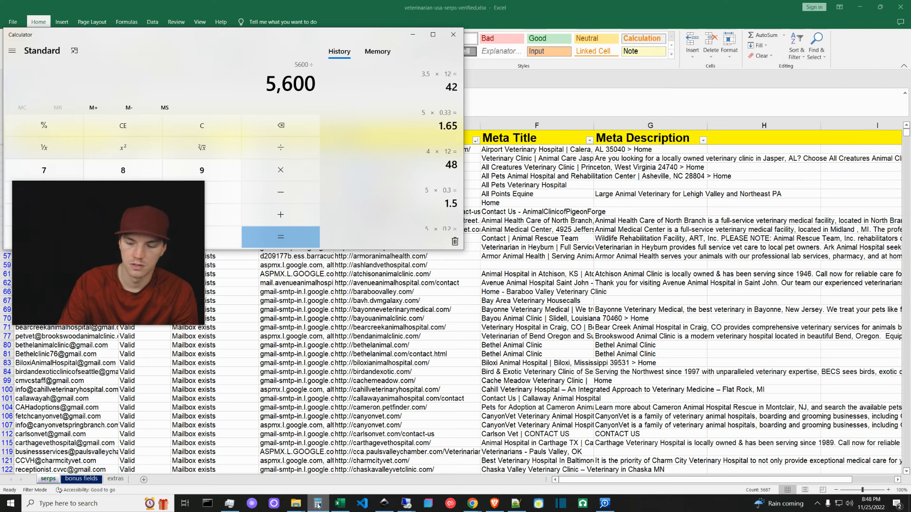
{"action": "key", "text": "Return"}
{"action": "type", "text": "3"}
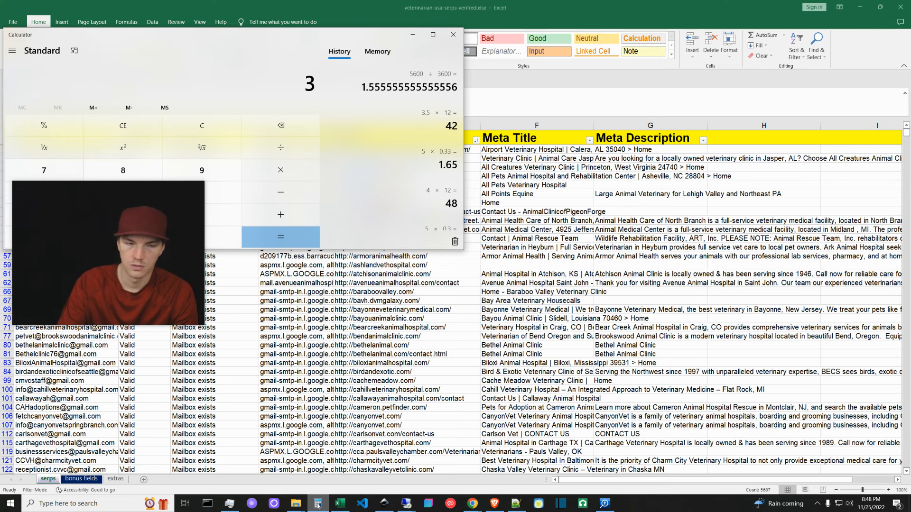
{"action": "type", "text": "600/5600"}
{"action": "key", "text": "Return"}
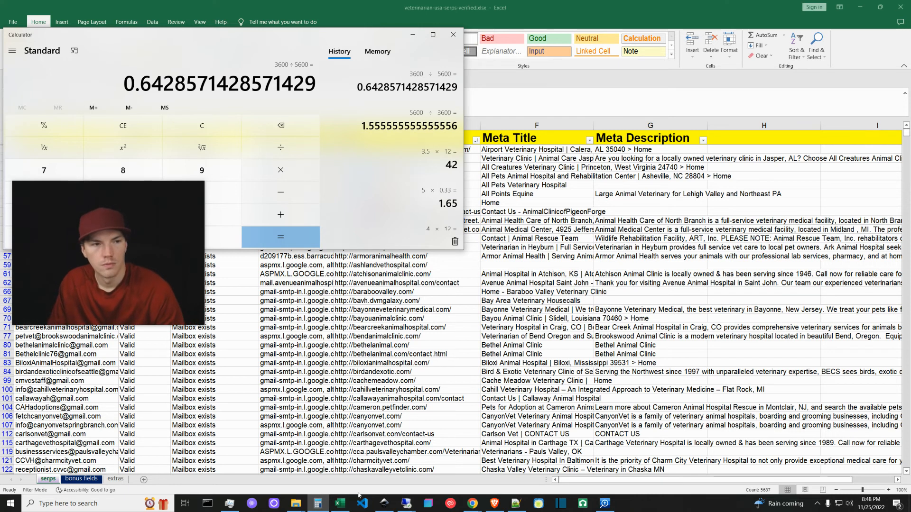
{"action": "left_click", "coordinate": [412, 34]}
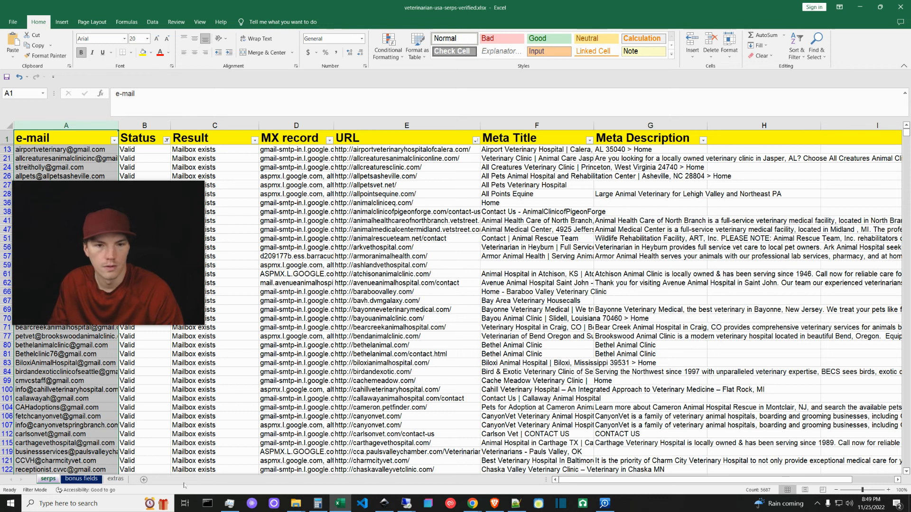
Compare the contents of the extras sheet with the serps sheet, ending on serps
{"action": "left_click", "coordinate": [80, 479]}
{"action": "left_click", "coordinate": [115, 480]}
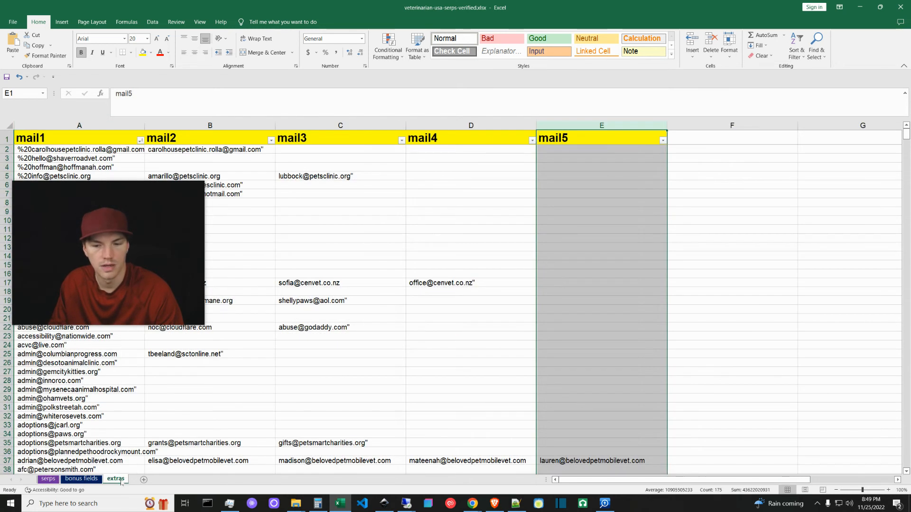
{"action": "left_click", "coordinate": [48, 479]}
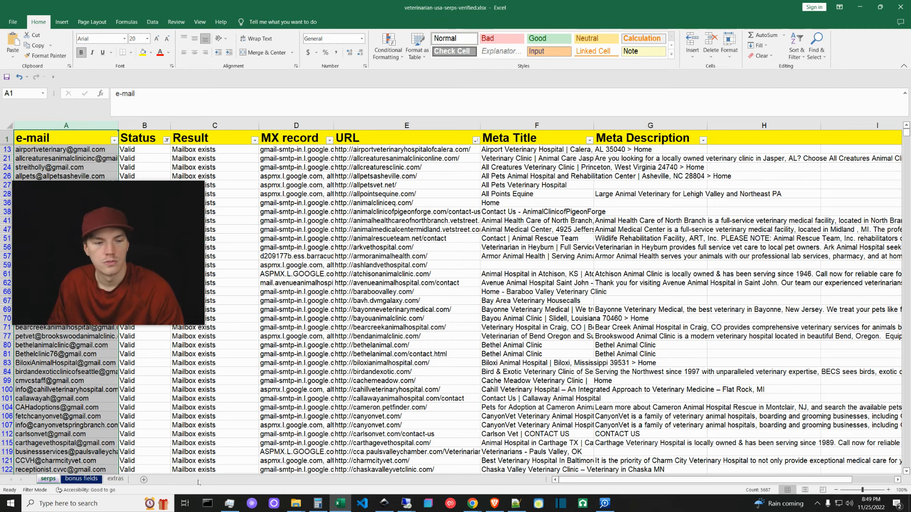
{"action": "left_click", "coordinate": [116, 479]}
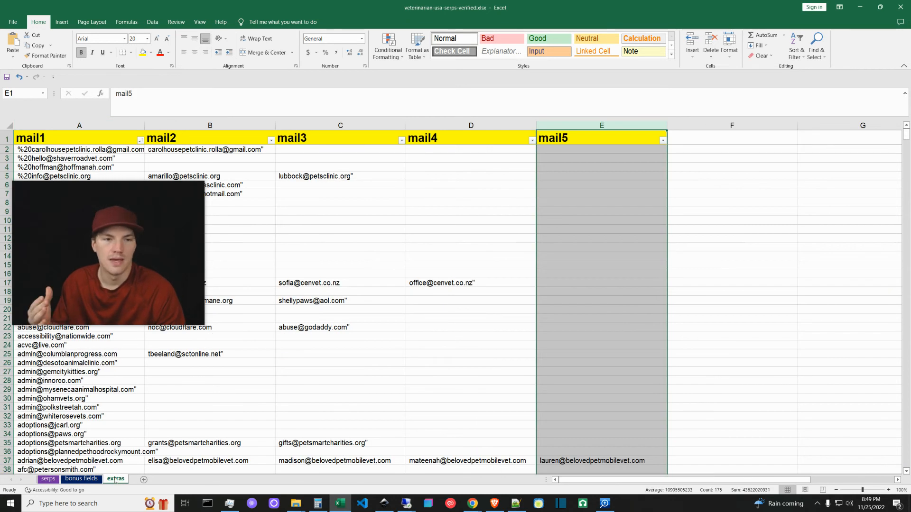
{"action": "left_click", "coordinate": [49, 479]}
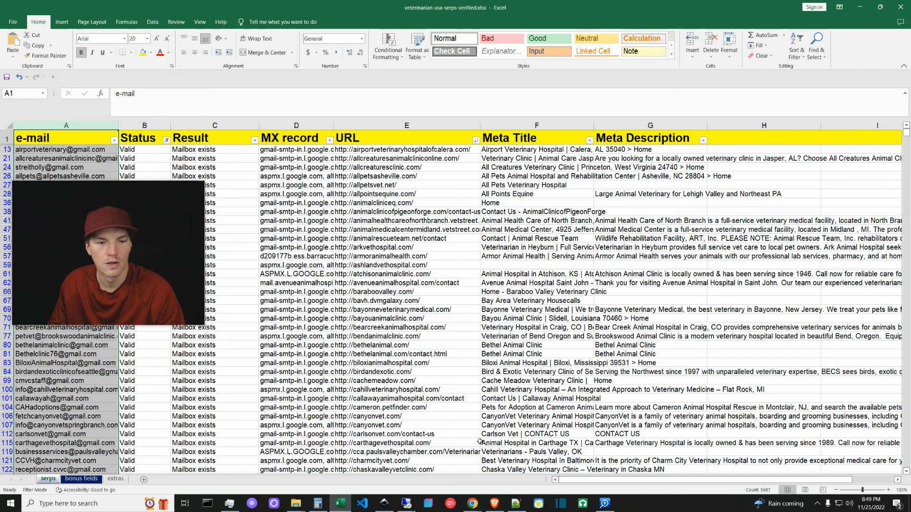
Review the phone, social media, country and traffic columns on the bonus fields sheet
{"action": "left_click", "coordinate": [81, 480]}
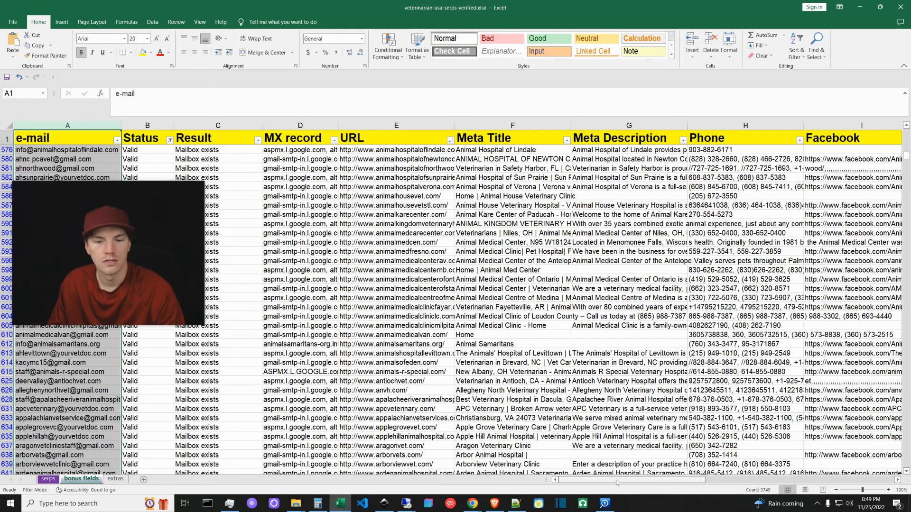
{"action": "scroll", "coordinate": [783, 323], "scroll_direction": "right", "scroll_amount": 5}
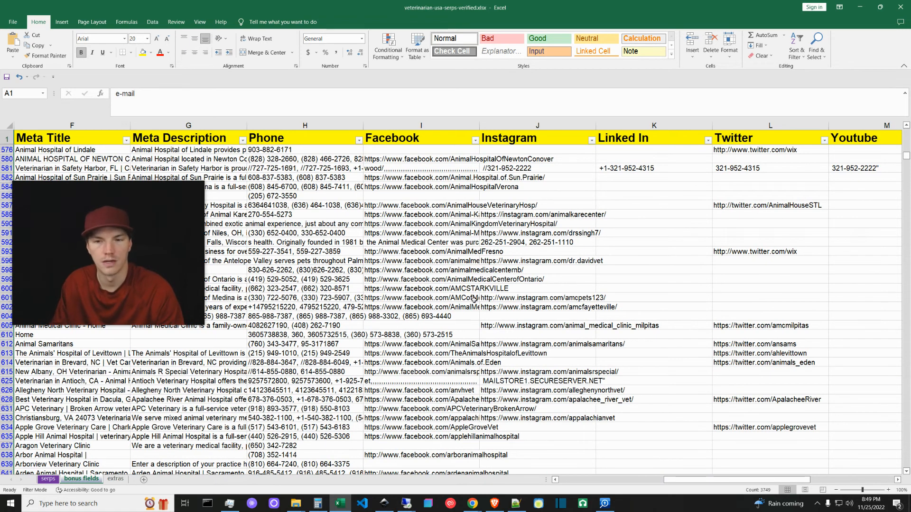
{"action": "scroll", "coordinate": [730, 467], "scroll_direction": "right", "scroll_amount": 6}
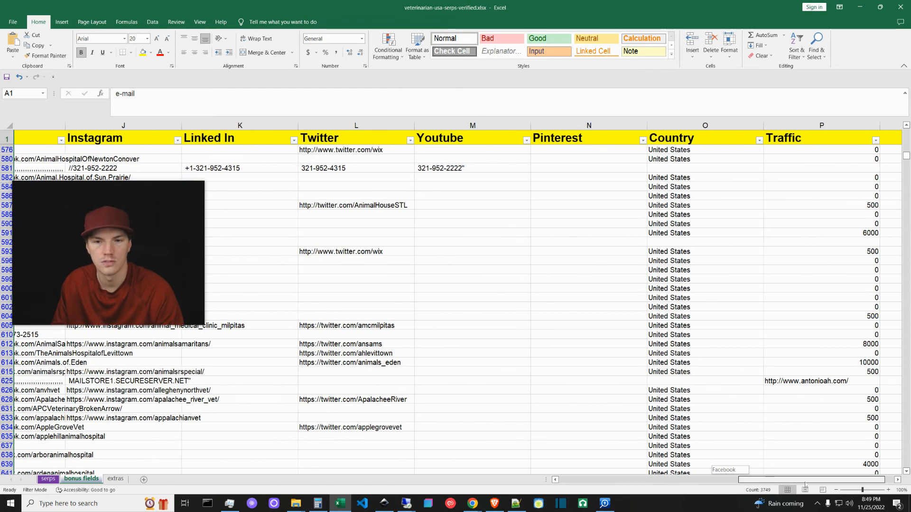
{"action": "scroll", "coordinate": [730, 468], "scroll_direction": "left", "scroll_amount": 2}
{"action": "mouse_move", "coordinate": [774, 488]}
{"action": "left_mouse_down"}
{"action": "mouse_move", "coordinate": [790, 489]}
{"action": "mouse_move", "coordinate": [771, 488]}
{"action": "left_mouse_up"}
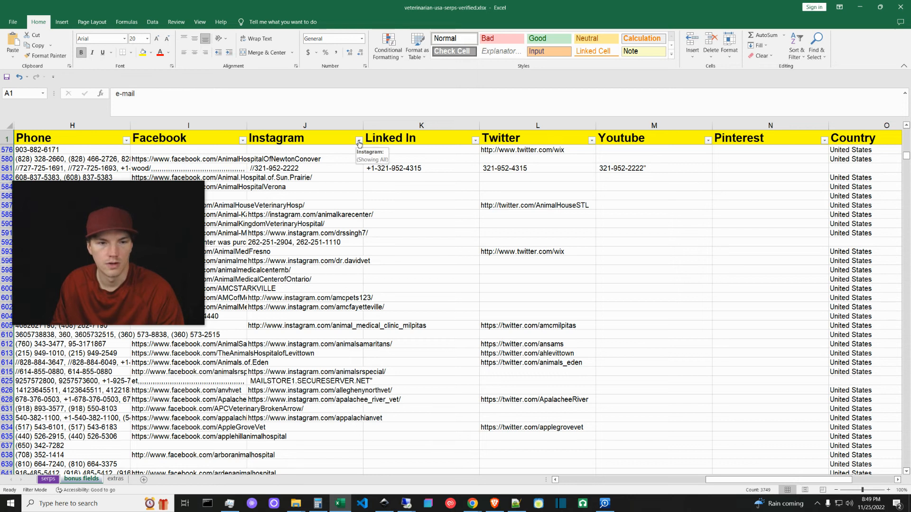
Sort the bonus fields rows by Twitter from A to Z and check that column's entries and count
{"action": "left_click", "coordinate": [591, 142]}
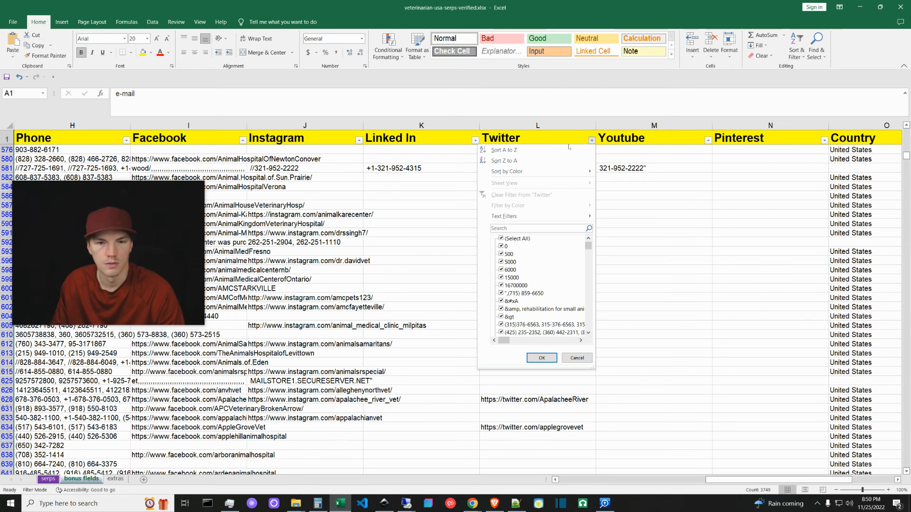
{"action": "left_click", "coordinate": [569, 149]}
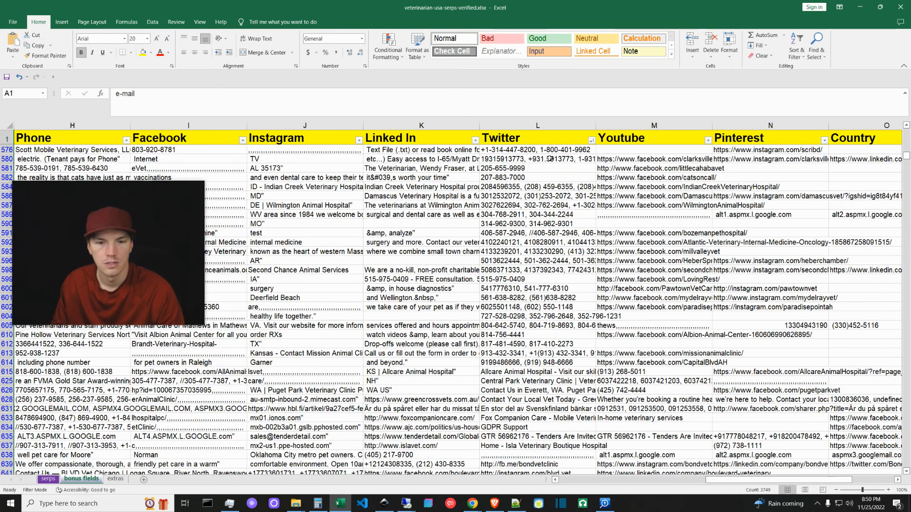
{"action": "scroll", "coordinate": [536, 417], "scroll_direction": "down", "scroll_amount": 9}
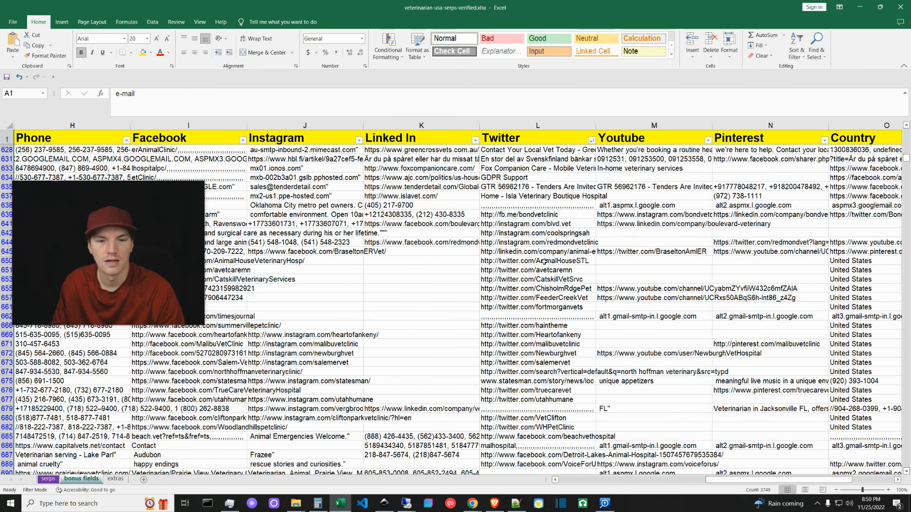
{"action": "scroll", "coordinate": [563, 389], "scroll_direction": "up", "scroll_amount": 10}
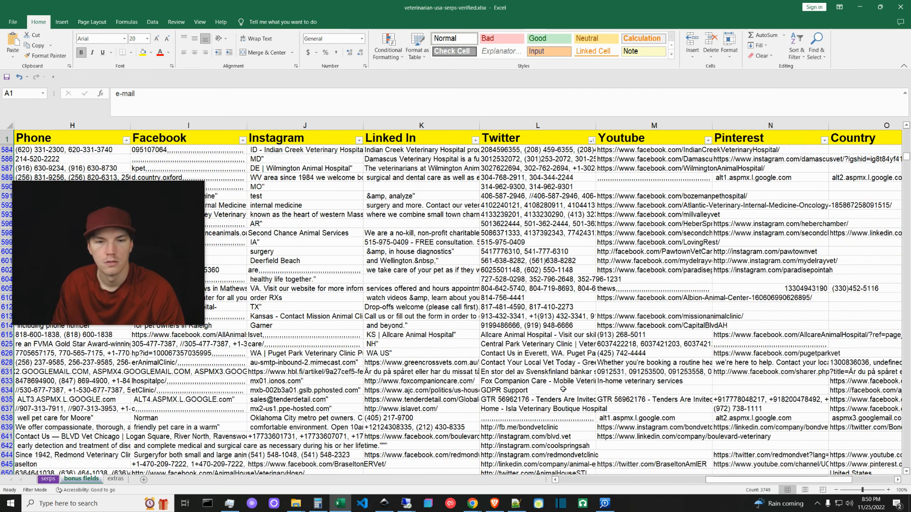
{"action": "left_click", "coordinate": [537, 126]}
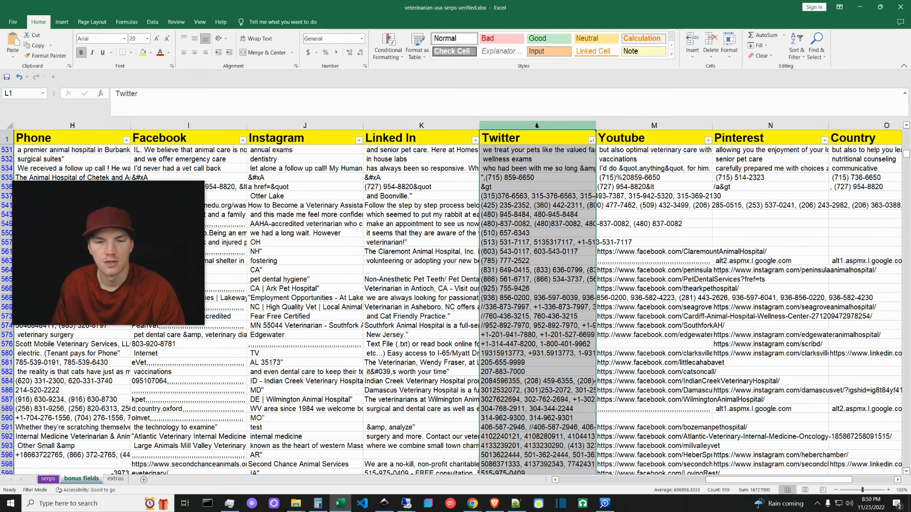
Filter the Twitter column to show only rows that contain twitter.com
{"action": "left_click", "coordinate": [591, 142]}
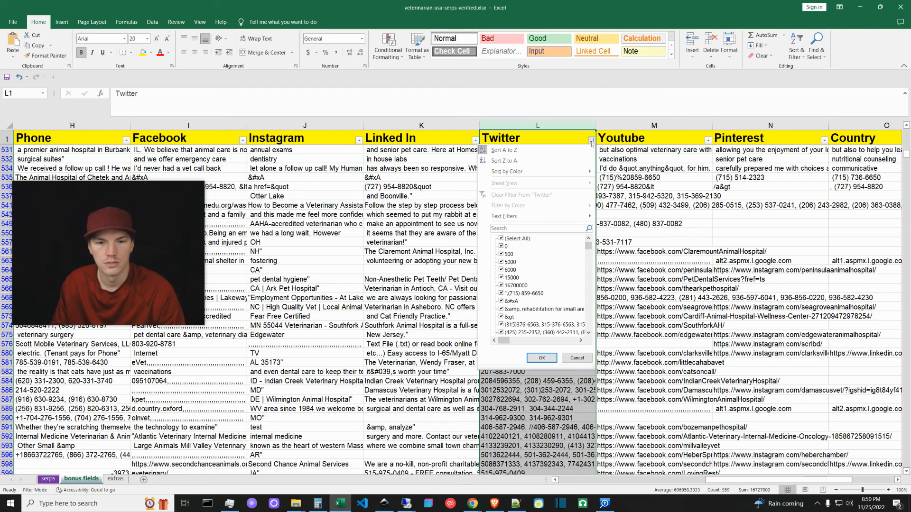
{"action": "mouse_move", "coordinate": [583, 216]}
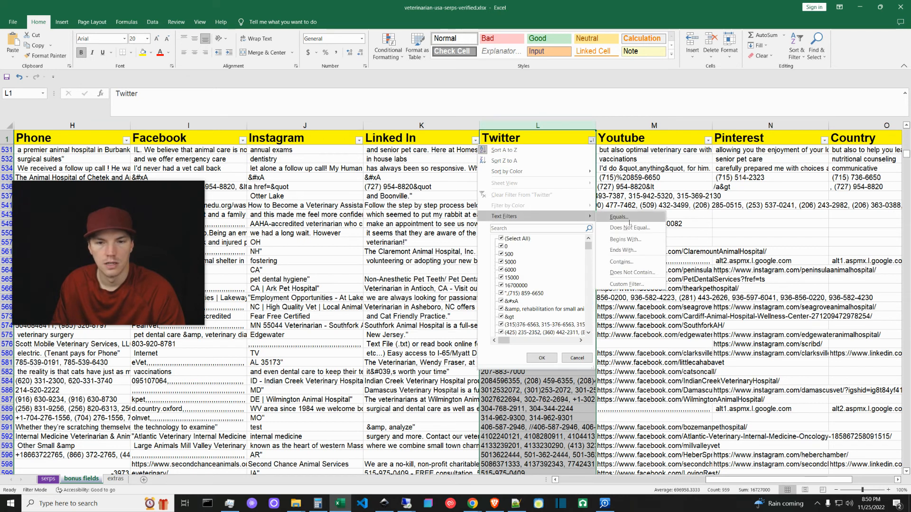
{"action": "left_click", "coordinate": [620, 261]}
{"action": "type", "text": "twitter.com"}
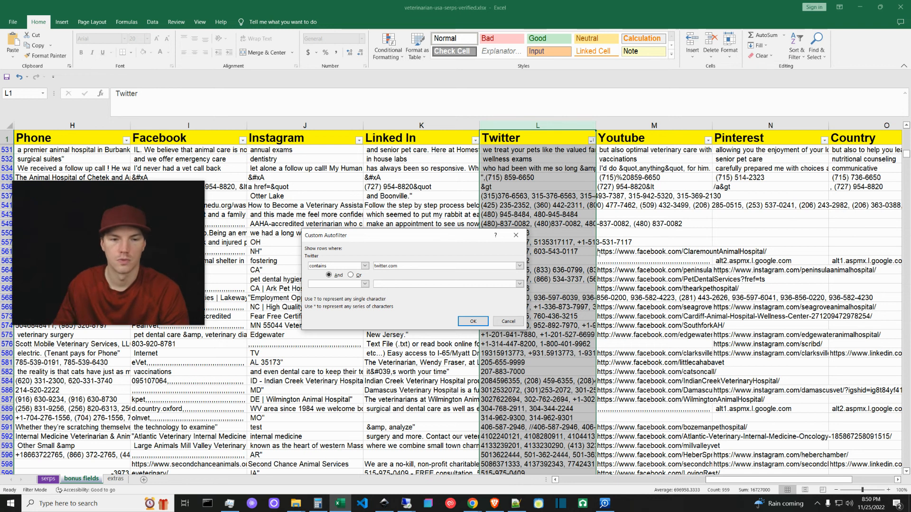
{"action": "left_click", "coordinate": [472, 321]}
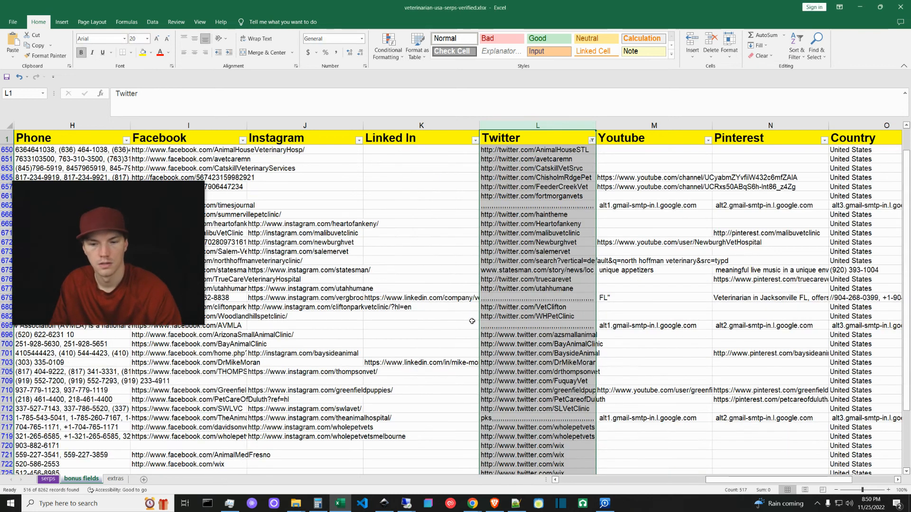
Check the filtered entry counts of the Twitter and URL columns
{"action": "left_click", "coordinate": [456, 212]}
{"action": "left_click", "coordinate": [520, 126]}
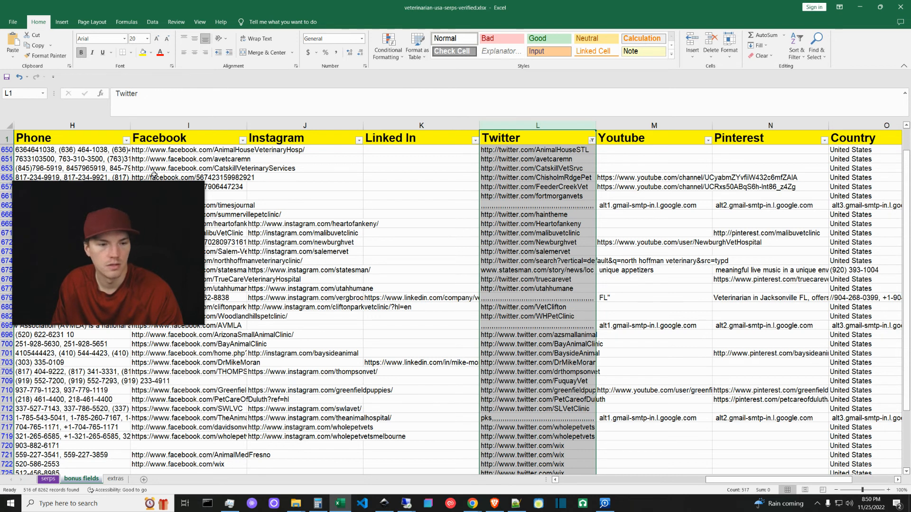
{"action": "left_click_drag", "start_coordinate": [725, 480], "coordinate": [578, 483]}
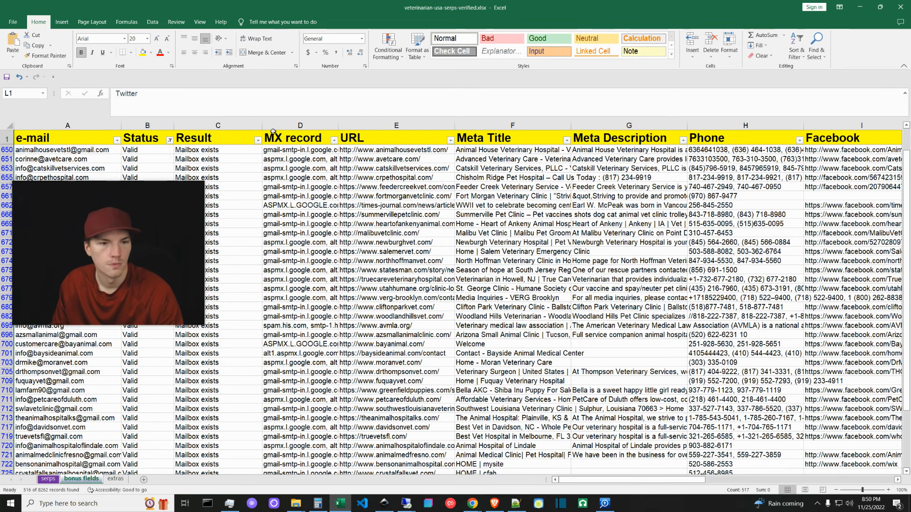
{"action": "left_click", "coordinate": [368, 127]}
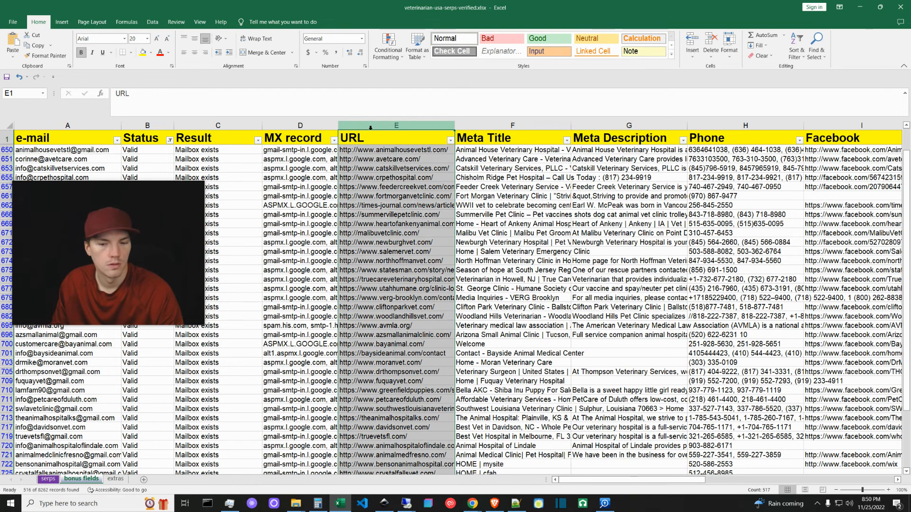
Clear the twitter.com filter from the Twitter column on the bonus fields sheet
{"action": "left_click_drag", "start_coordinate": [664, 480], "coordinate": [821, 480]}
{"action": "left_click", "coordinate": [552, 125]}
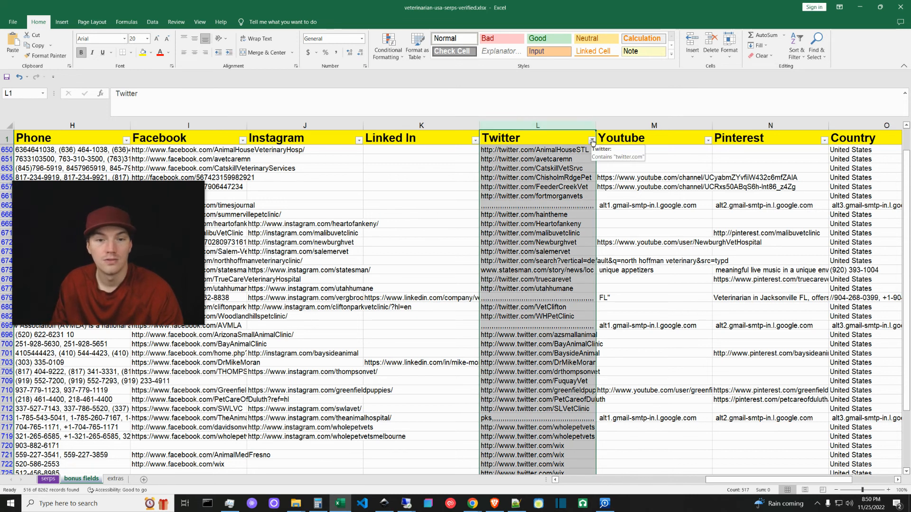
{"action": "left_click", "coordinate": [592, 140]}
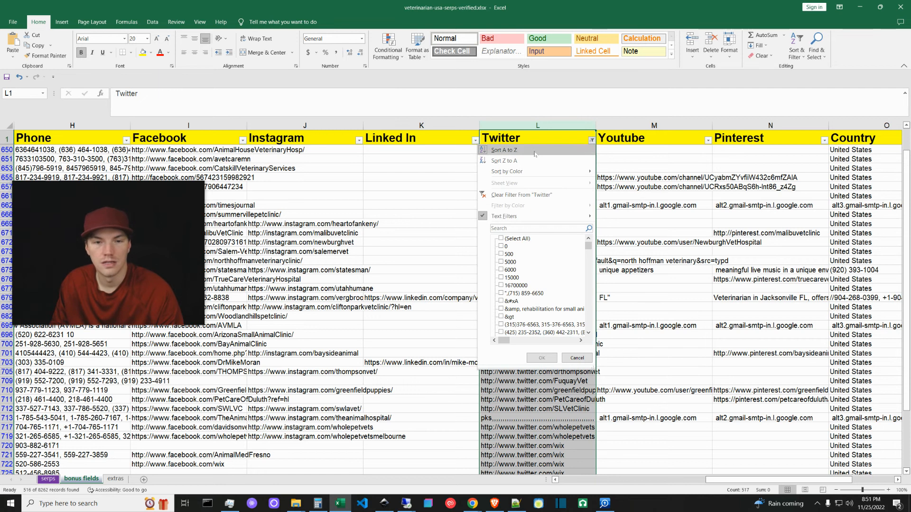
{"action": "left_click", "coordinate": [530, 195]}
{"action": "mouse_move", "coordinate": [716, 480]}
{"action": "left_mouse_down"}
{"action": "mouse_move", "coordinate": [683, 480]}
{"action": "mouse_move", "coordinate": [712, 480]}
{"action": "left_mouse_up"}
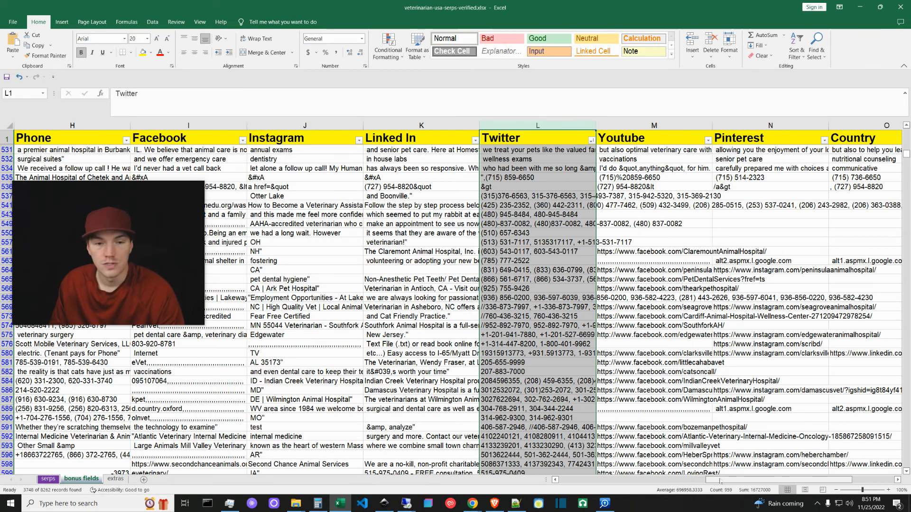
Switch to the red-server remote desktop and review Netpeak Checker's parameter groups, including the individual Contact data parameters
{"action": "mouse_move", "coordinate": [404, 505]}
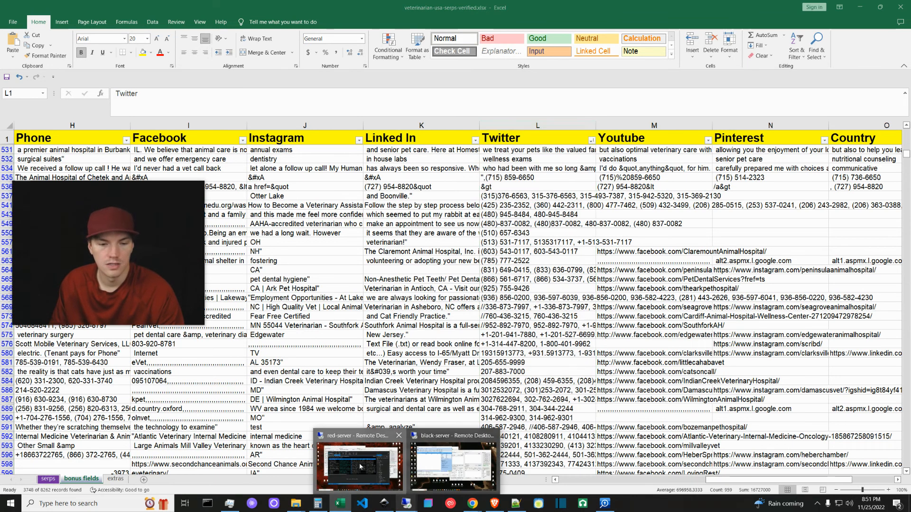
{"action": "left_click", "coordinate": [362, 457]}
{"action": "left_click", "coordinate": [554, 5]}
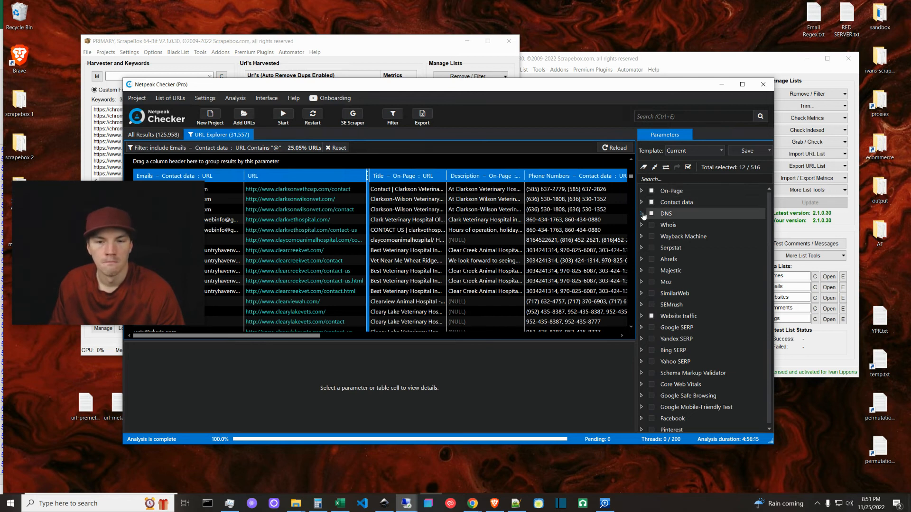
{"action": "scroll", "coordinate": [716, 415], "scroll_direction": "down", "scroll_amount": 2}
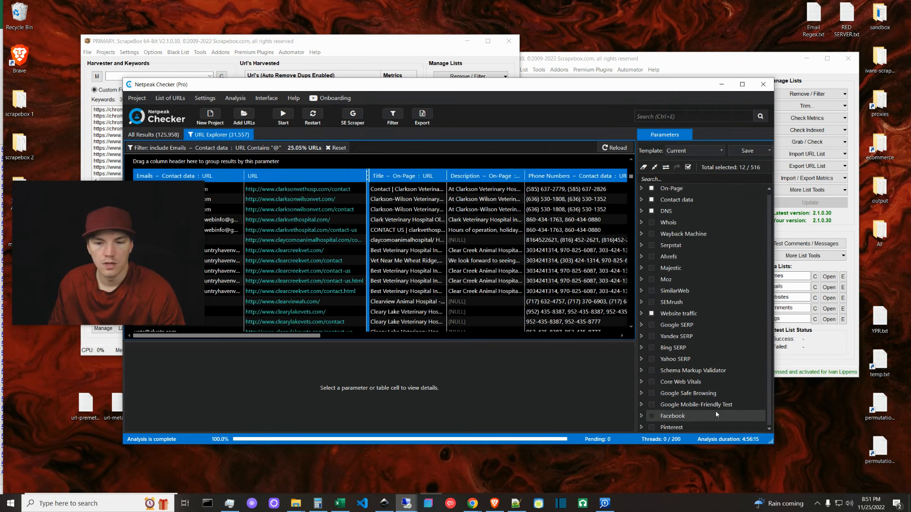
{"action": "scroll", "coordinate": [687, 370], "scroll_direction": "up", "scroll_amount": 2}
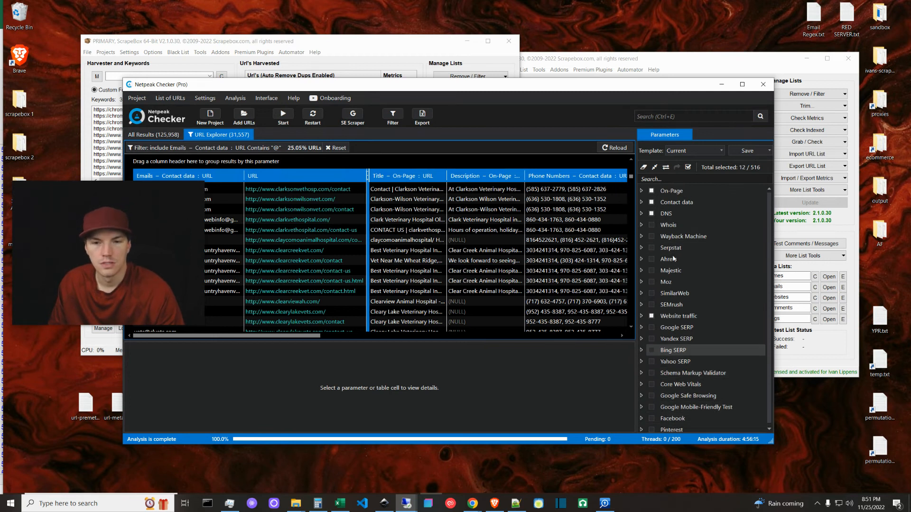
{"action": "left_click", "coordinate": [641, 202]}
{"action": "left_click_drag", "start_coordinate": [772, 247], "coordinate": [774, 419]}
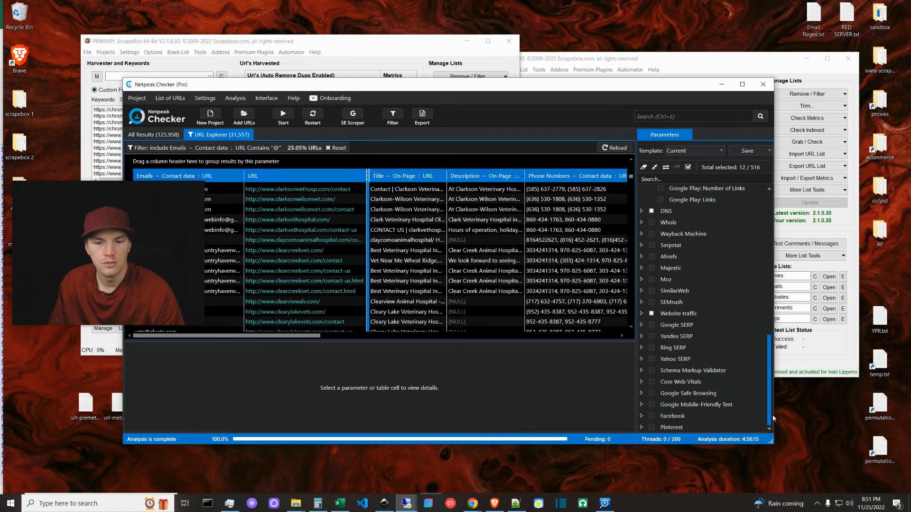
{"action": "left_click_drag", "start_coordinate": [769, 371], "coordinate": [763, 205]}
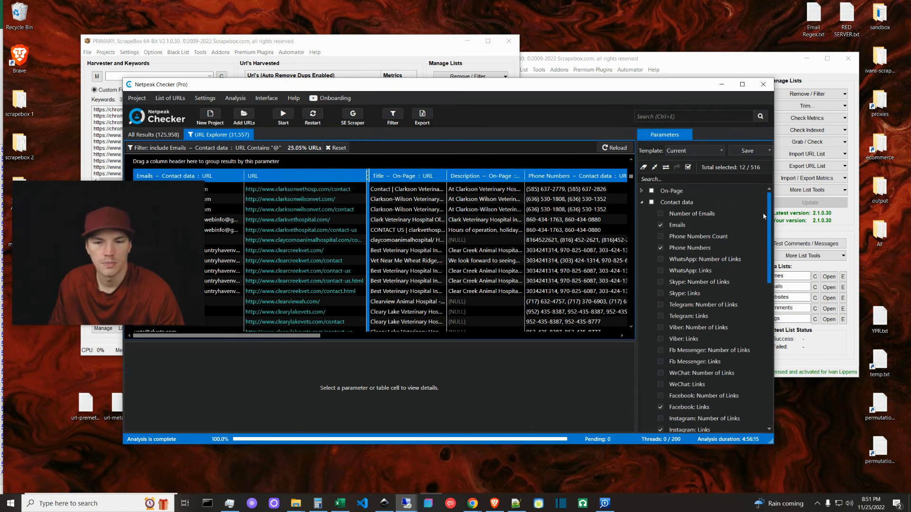
{"action": "left_click", "coordinate": [642, 203]}
Switch to ScrapeBox, review its premium plugins and addons, and briefly open the Page Scanner 64-bit addon
{"action": "left_click", "coordinate": [291, 49]}
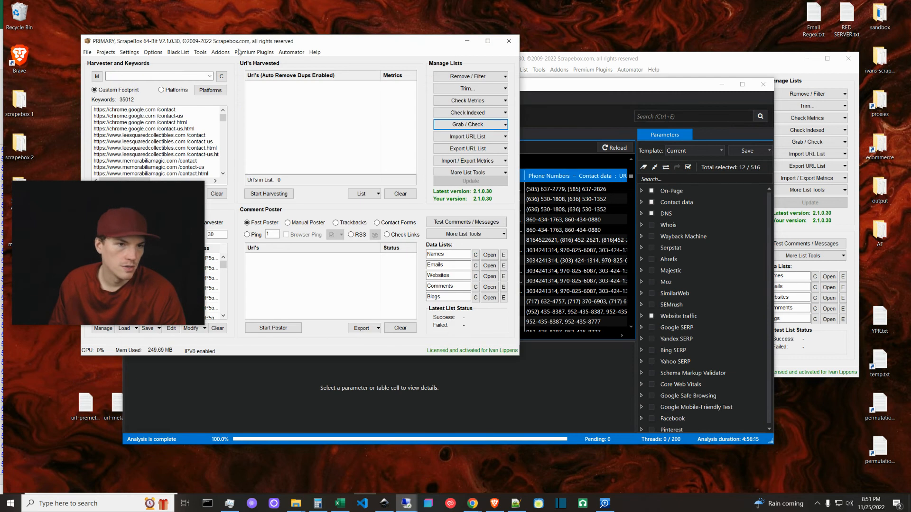
{"action": "left_click", "coordinate": [246, 54]}
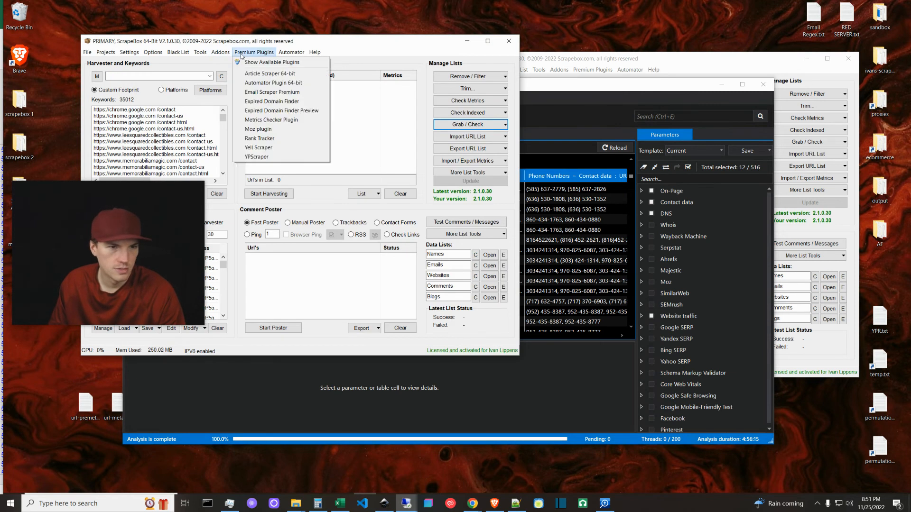
{"action": "mouse_move", "coordinate": [223, 53]}
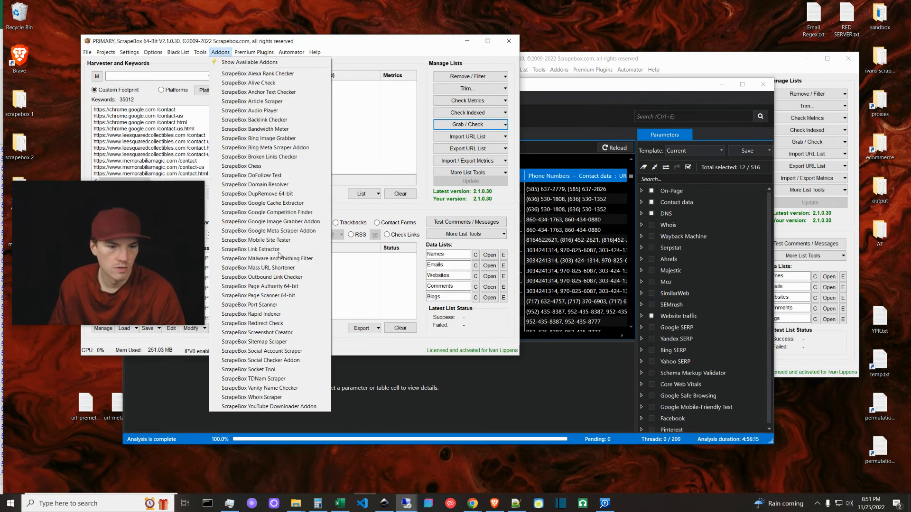
{"action": "left_click", "coordinate": [223, 51]}
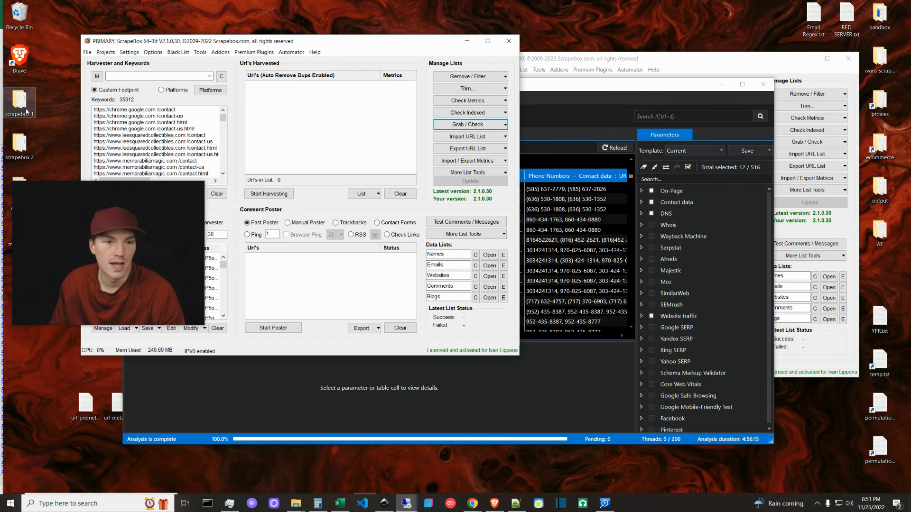
{"action": "left_click", "coordinate": [223, 53]}
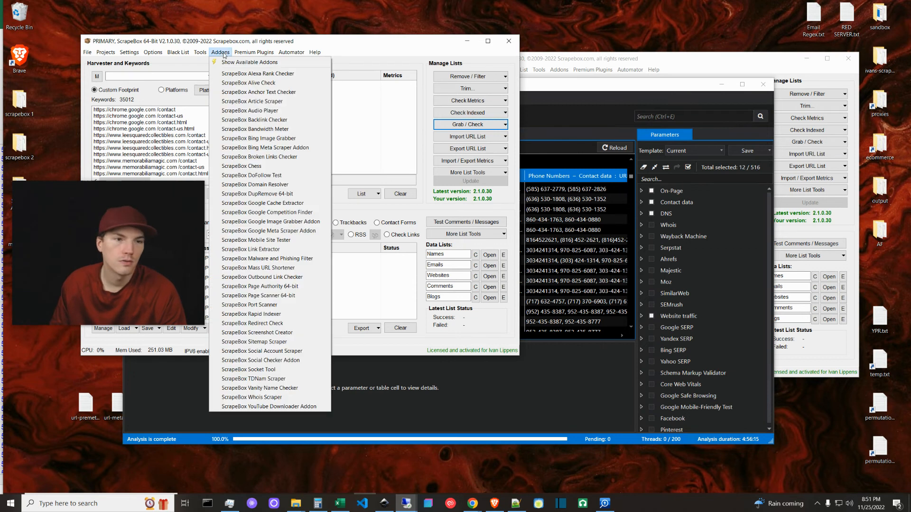
{"action": "left_click", "coordinate": [286, 296]}
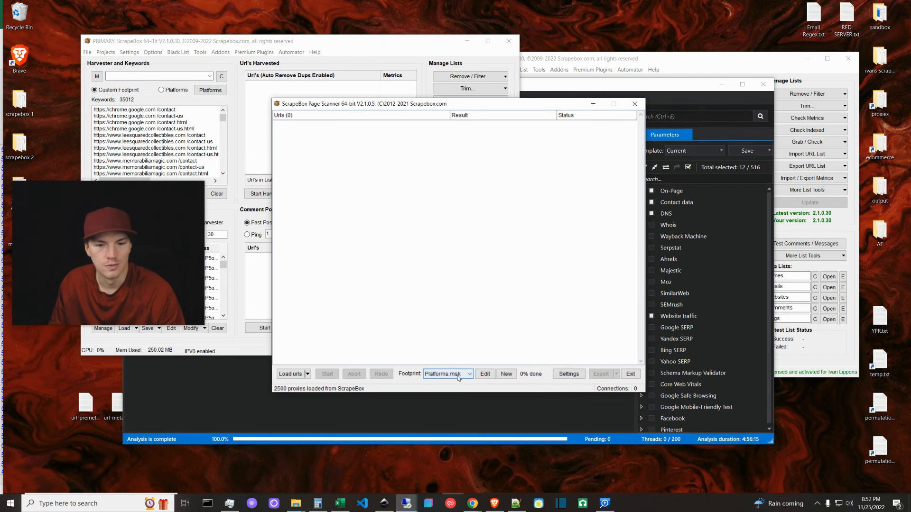
{"action": "left_click", "coordinate": [629, 374]}
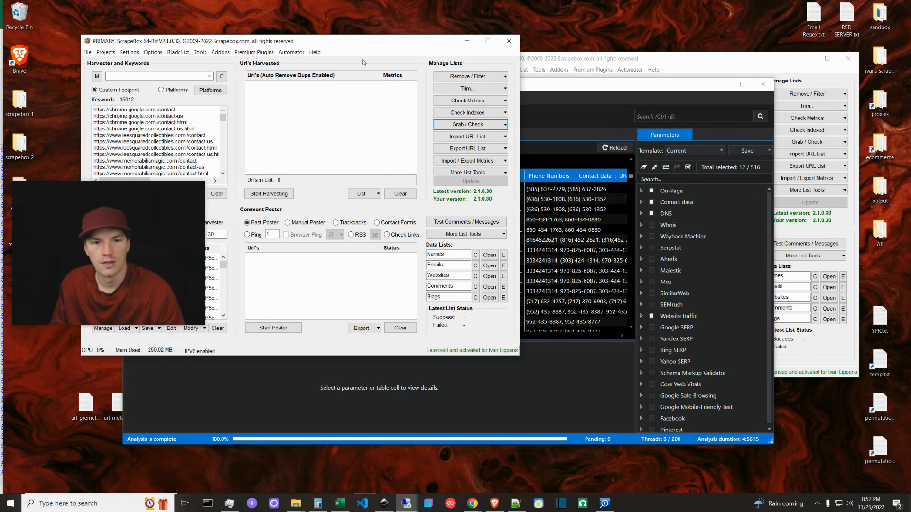
Examine ScrapeBox's Grab / Check options, tools, addons and premium plugins to compare its data-scraping features with Netpeak Checker
{"action": "left_click", "coordinate": [521, 277]}
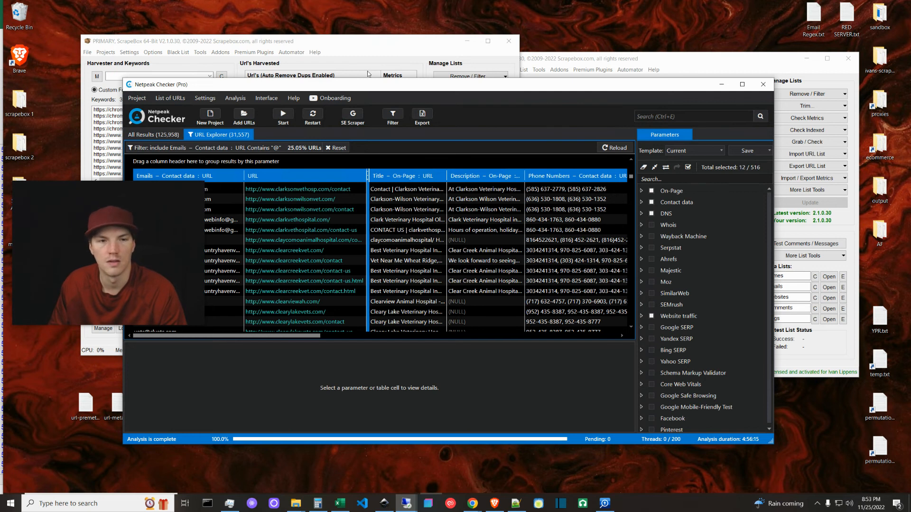
{"action": "left_click", "coordinate": [371, 53]}
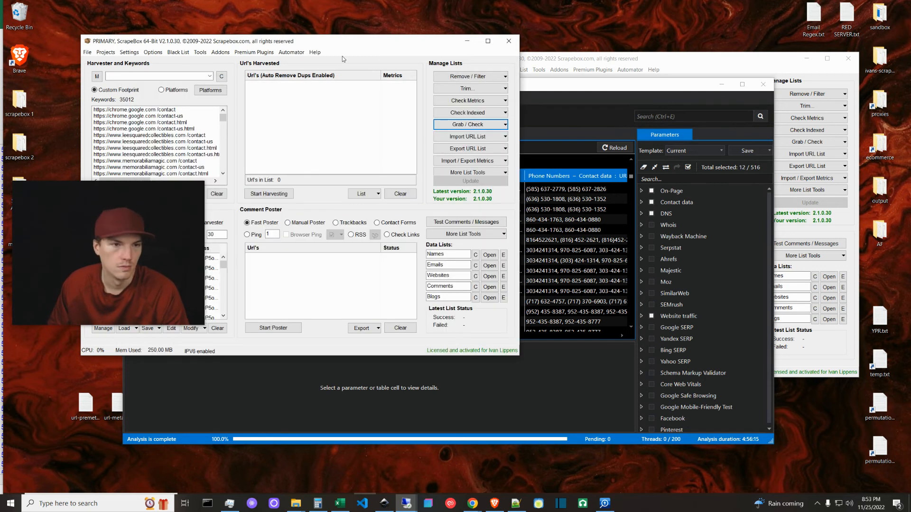
{"action": "left_click", "coordinate": [254, 54]}
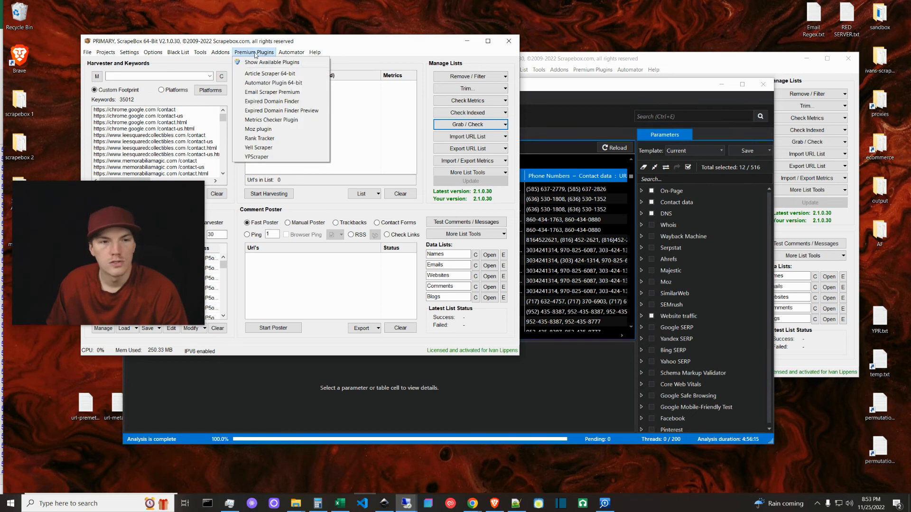
{"action": "mouse_move", "coordinate": [224, 53]}
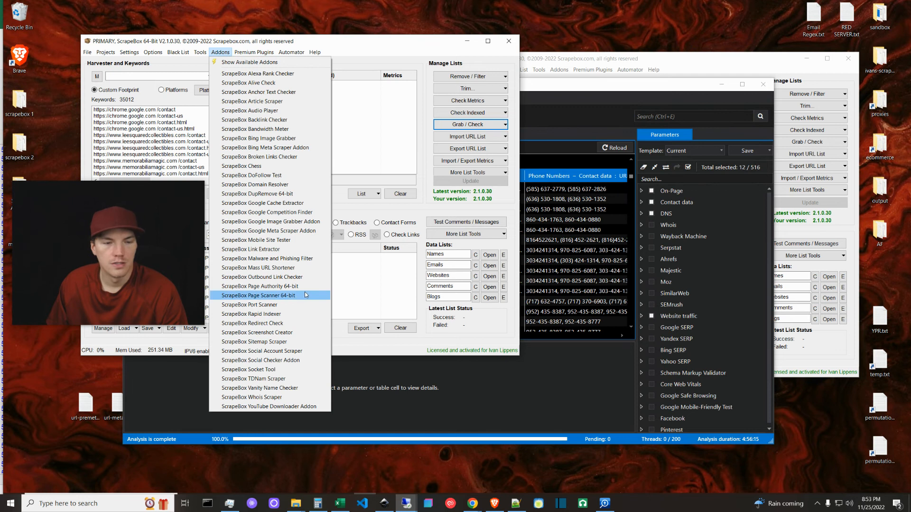
{"action": "left_click", "coordinate": [422, 120]}
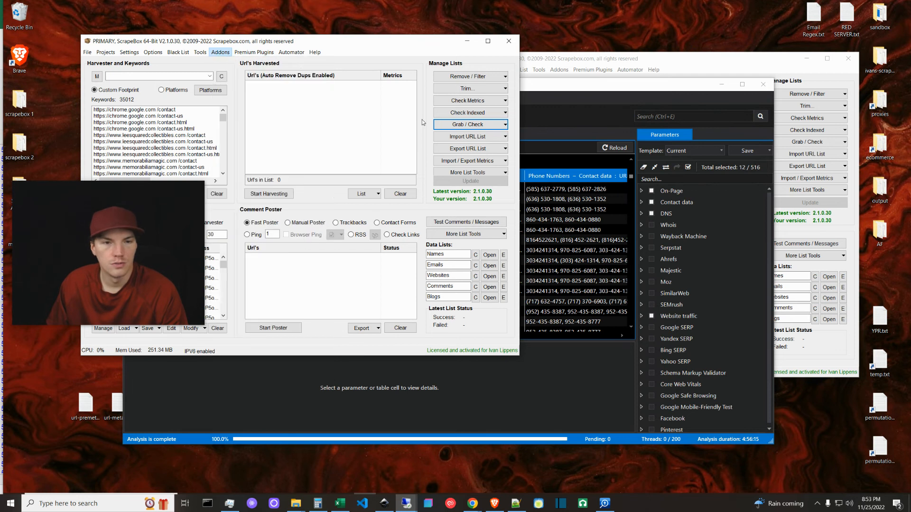
{"action": "left_click", "coordinate": [479, 124]}
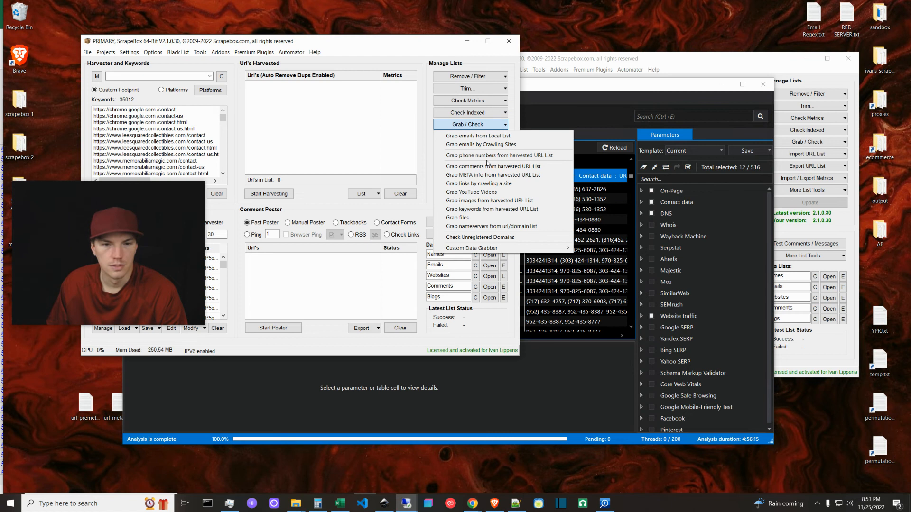
{"action": "left_click", "coordinate": [239, 53]}
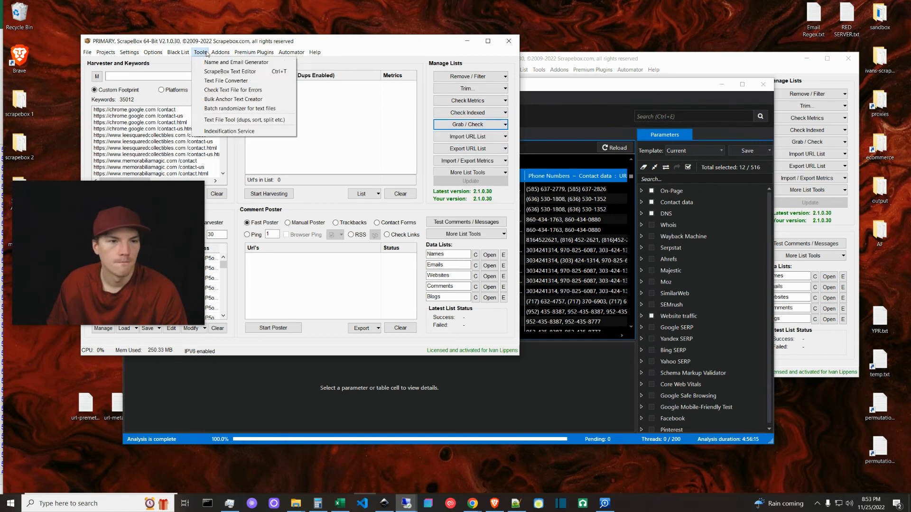
{"action": "mouse_move", "coordinate": [221, 54]}
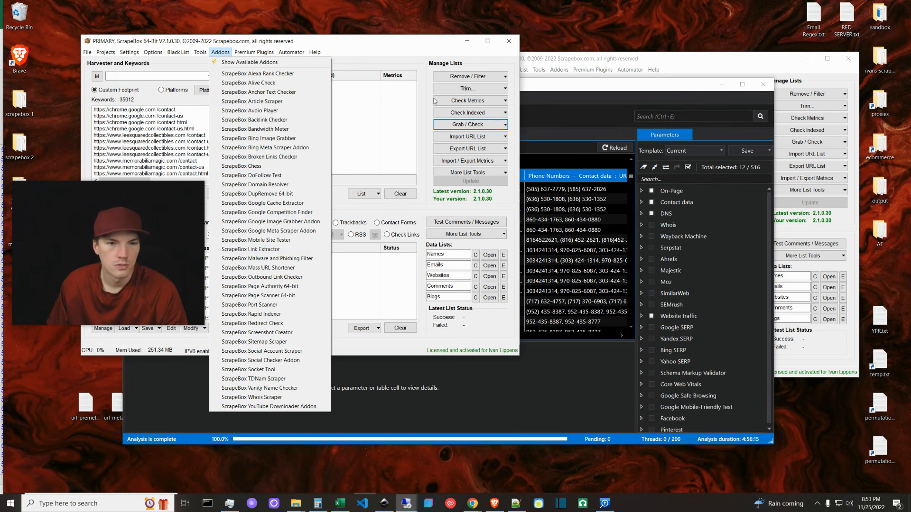
{"action": "left_click", "coordinate": [425, 120]}
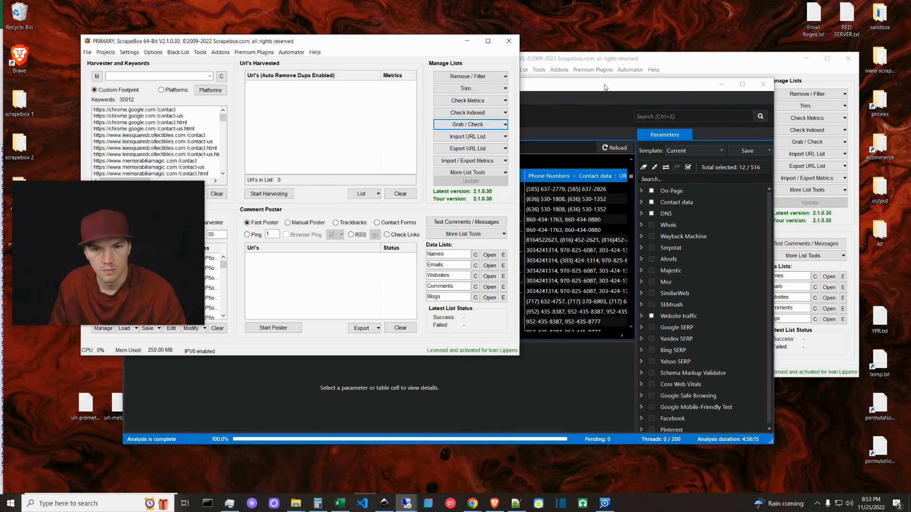
Bring Netpeak Checker forward for another look, and return from the red-server remote desktop to the veterinarian workbook in Excel
{"action": "left_click", "coordinate": [631, 88]}
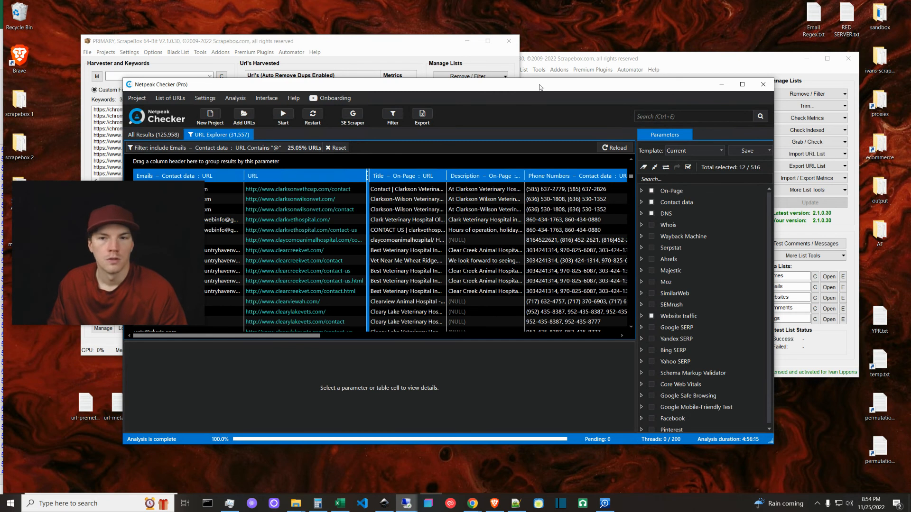
{"action": "left_click", "coordinate": [634, 49]}
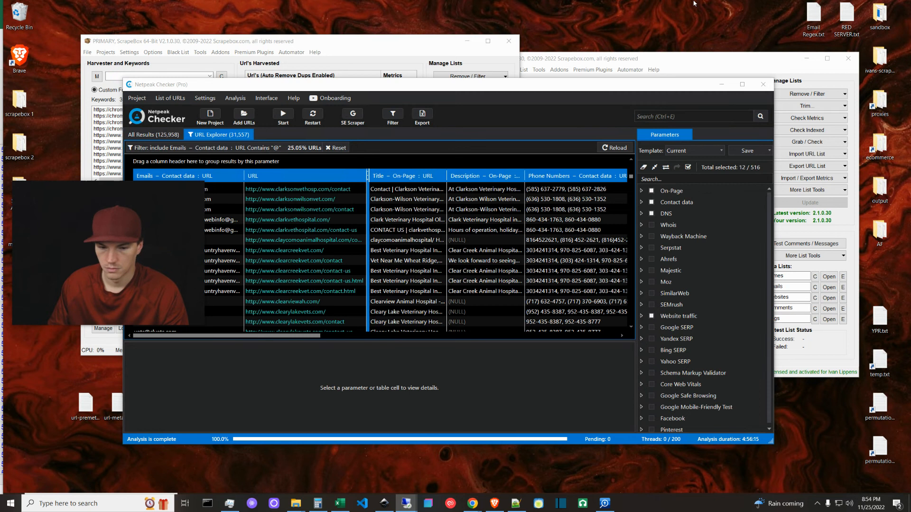
{"action": "mouse_move", "coordinate": [411, 503]}
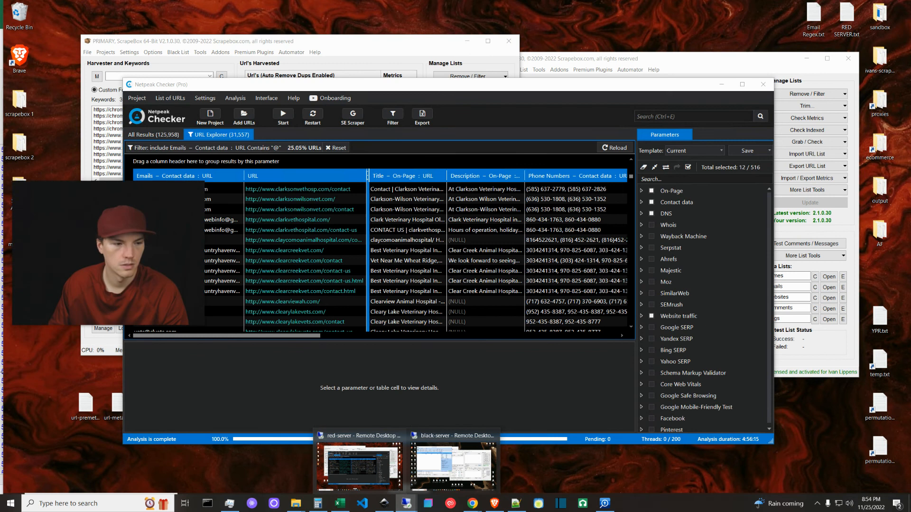
{"action": "left_click", "coordinate": [359, 465]}
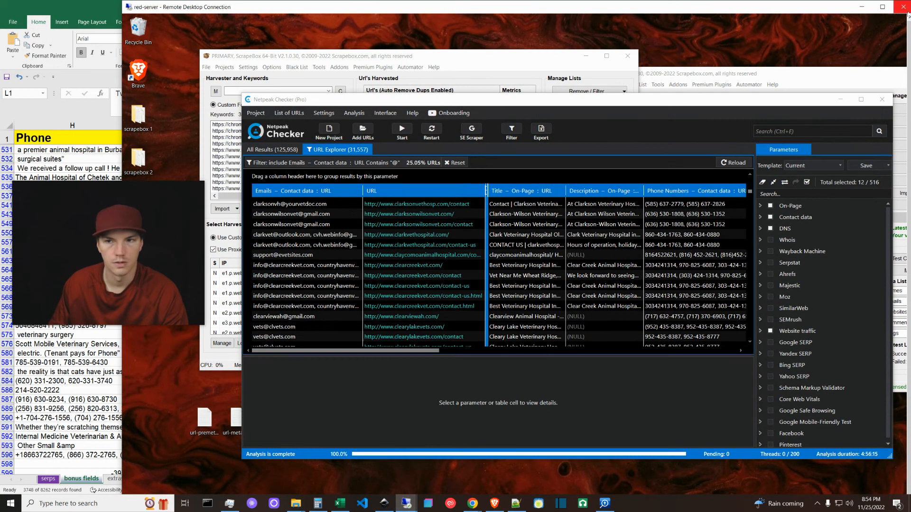
{"action": "left_click", "coordinate": [882, 8]}
{"action": "left_click", "coordinate": [812, 8]}
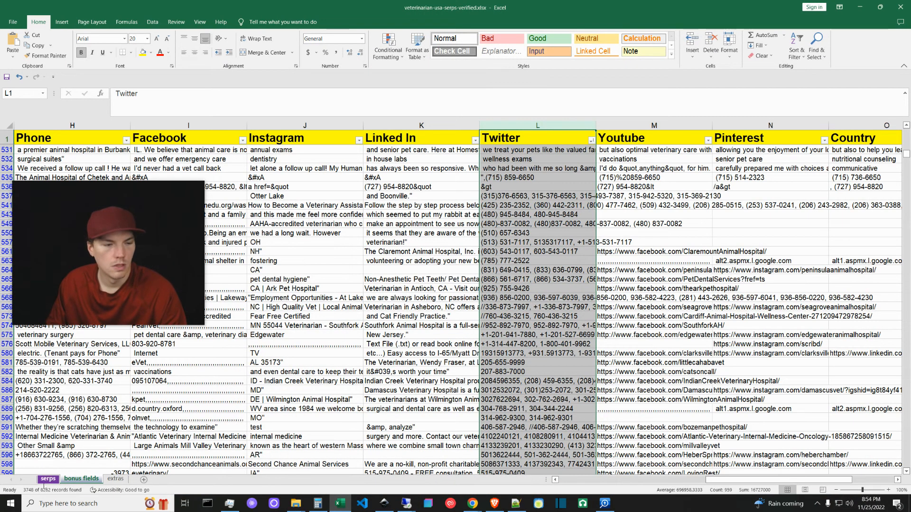
Compare the columns of the serps sheet with those of the bonus fields sheet, from e-mail through social media
{"action": "left_click", "coordinate": [47, 480]}
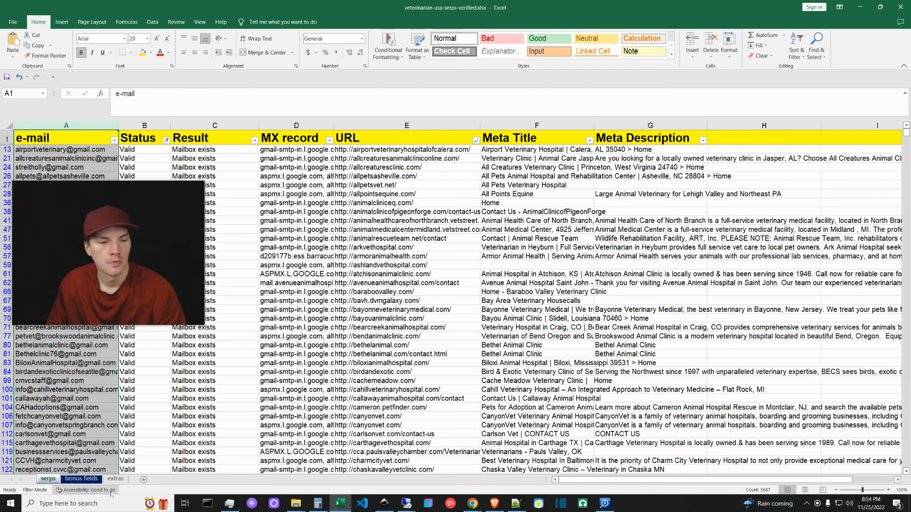
{"action": "left_click", "coordinate": [79, 479]}
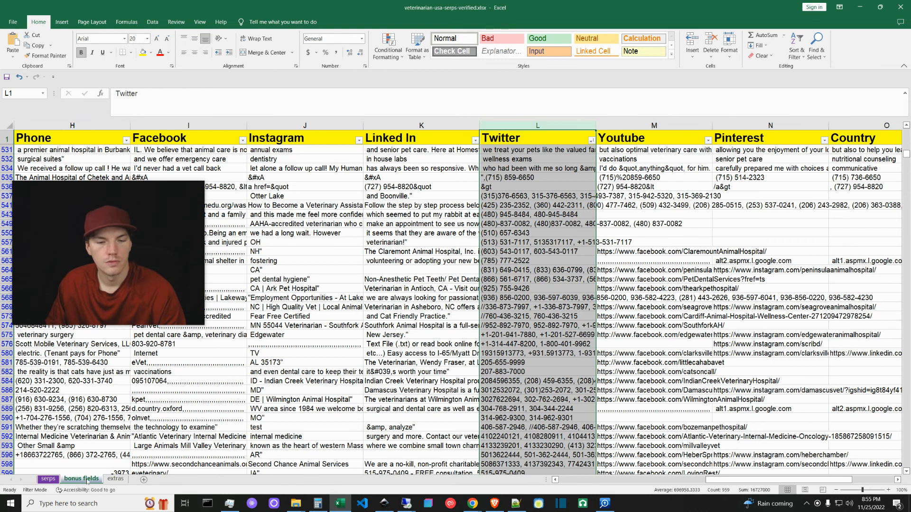
{"action": "left_click", "coordinate": [406, 351]}
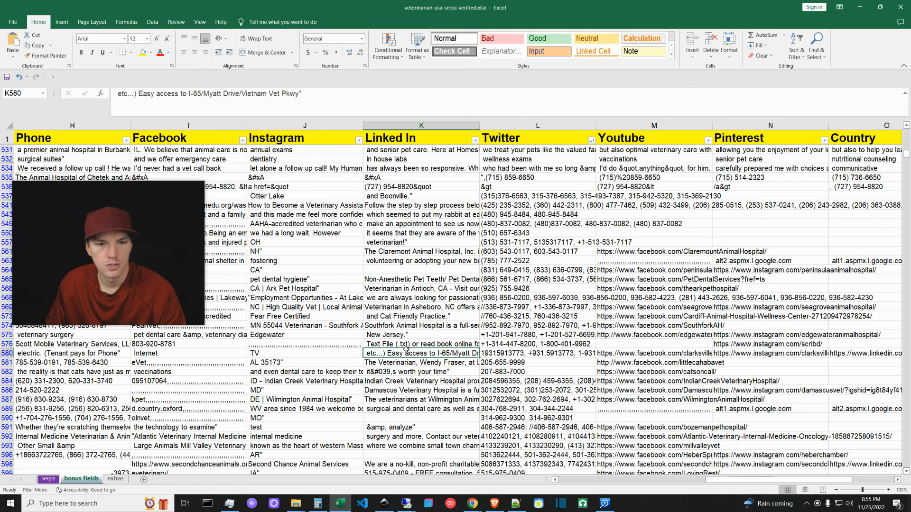
{"action": "left_click_drag", "start_coordinate": [736, 475], "coordinate": [384, 479]}
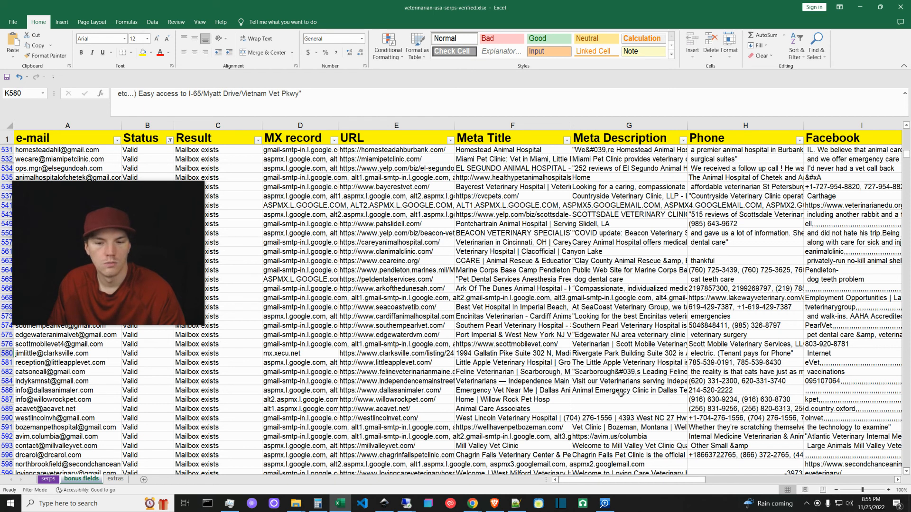
{"action": "left_click_drag", "start_coordinate": [643, 482], "coordinate": [706, 481]}
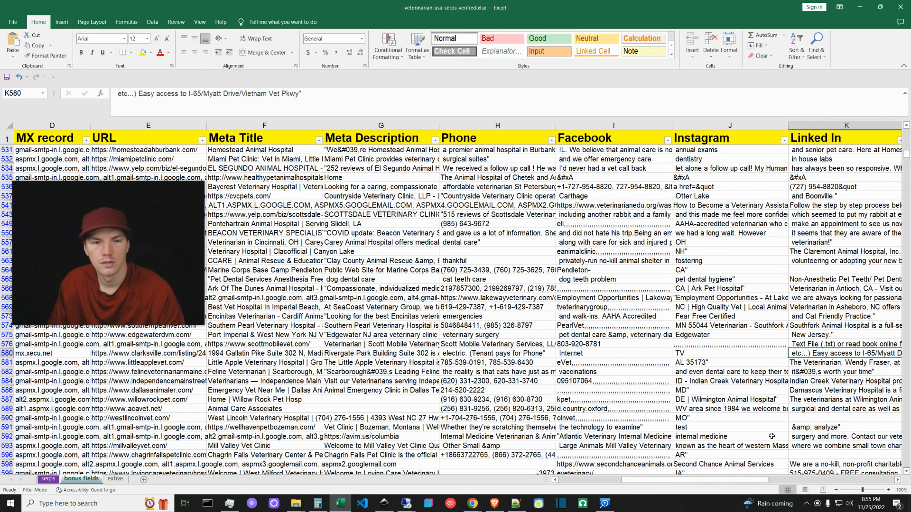
Switch from the bonus fields sheet to the red-server remote desktop and check the list of result columns in Netpeak Checker
{"action": "left_click_drag", "start_coordinate": [698, 481], "coordinate": [623, 480]}
{"action": "mouse_move", "coordinate": [406, 502]}
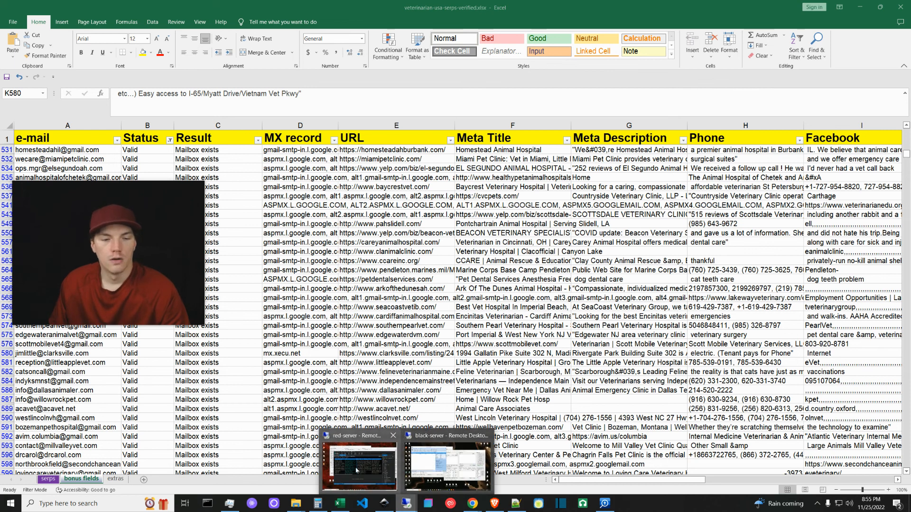
{"action": "left_click", "coordinate": [335, 479]}
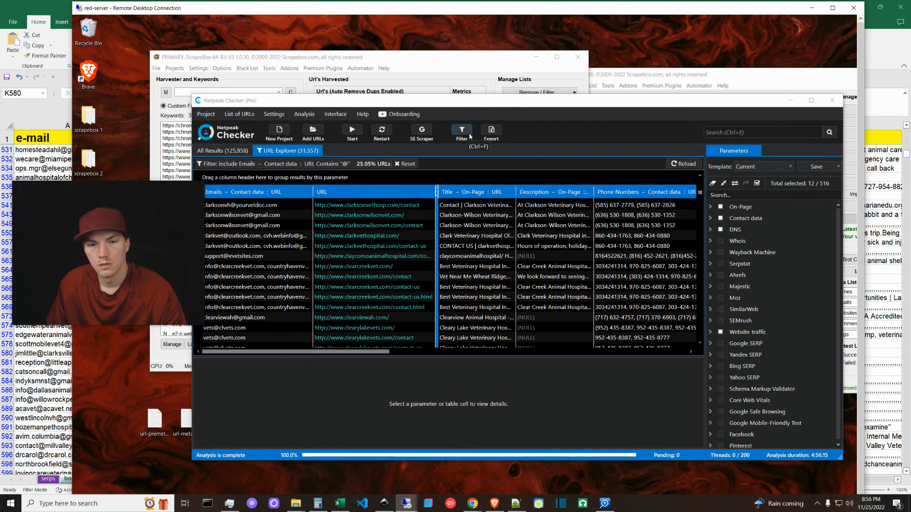
{"action": "right_click", "coordinate": [489, 194]}
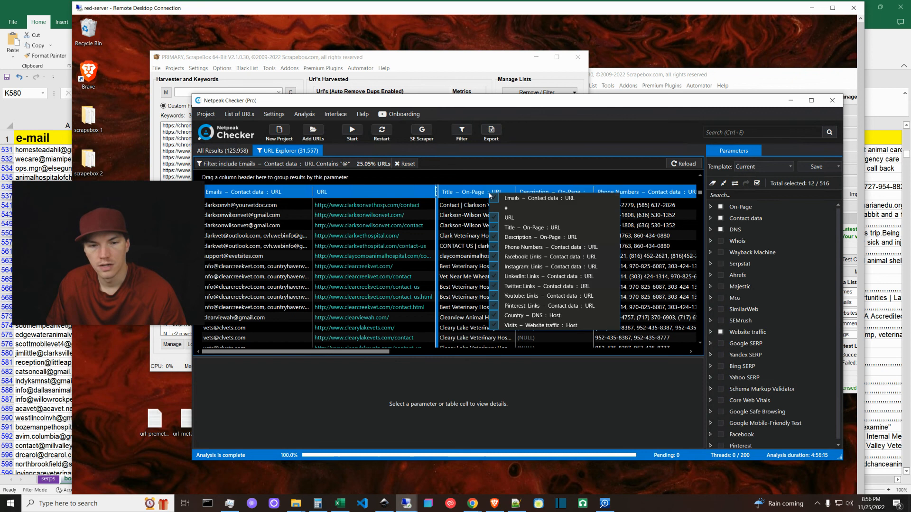
{"action": "left_click", "coordinate": [542, 149]}
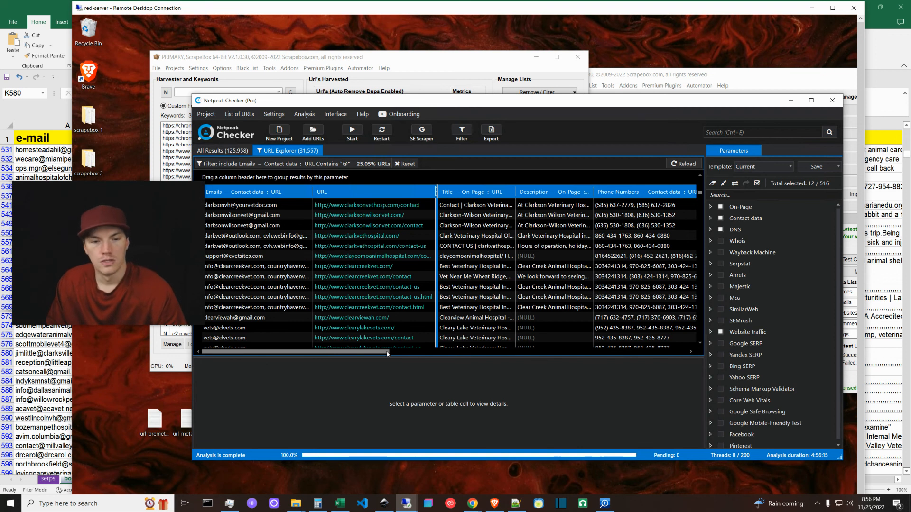
Review Netpeak Checker's result columns from phone numbers and social links through country and visits, and check the DNS parameters
{"action": "left_click_drag", "start_coordinate": [386, 354], "coordinate": [437, 352]}
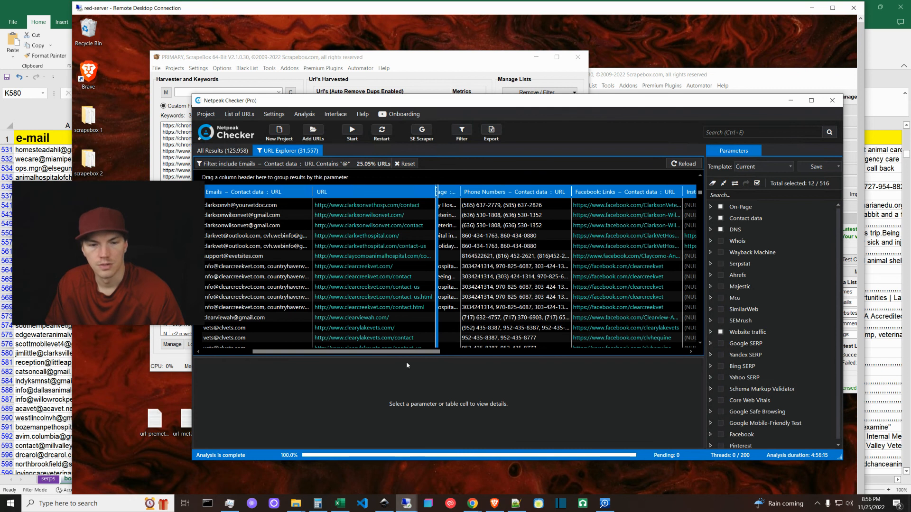
{"action": "left_click_drag", "start_coordinate": [399, 352], "coordinate": [664, 352]}
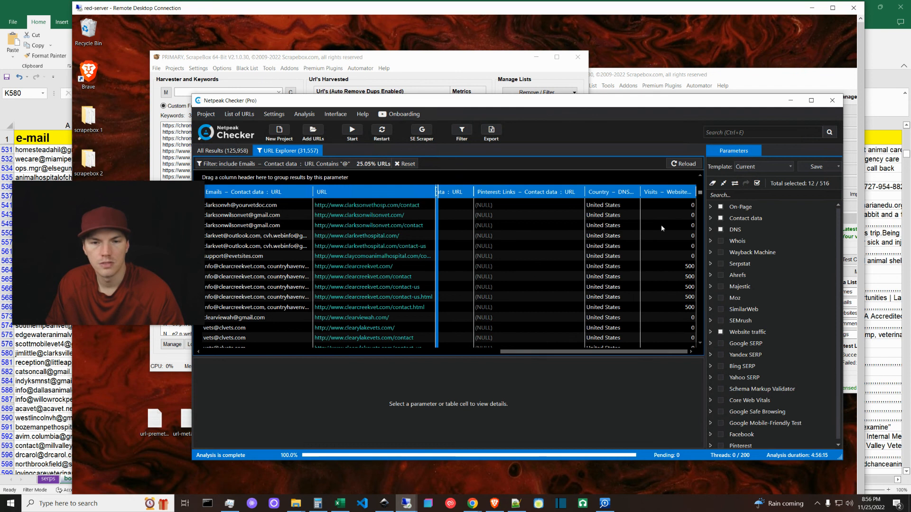
{"action": "left_click", "coordinate": [710, 231]}
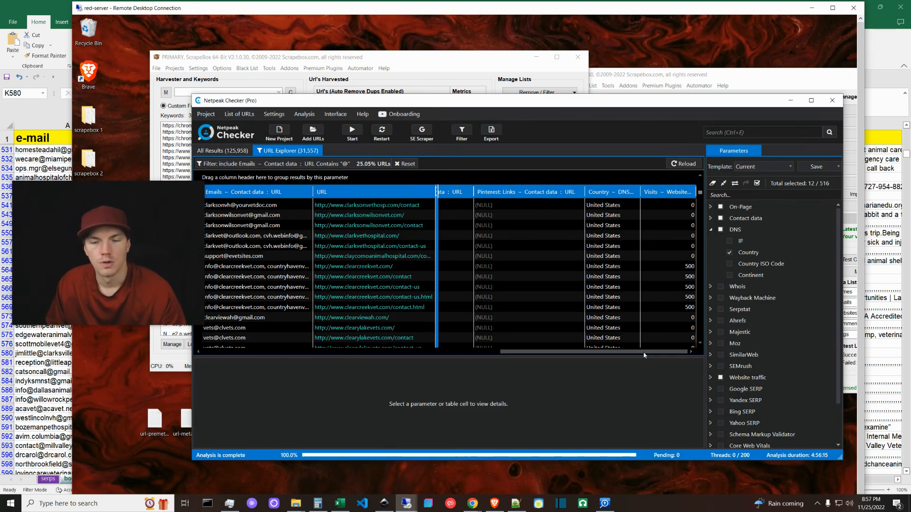
{"action": "left_click", "coordinate": [710, 229]}
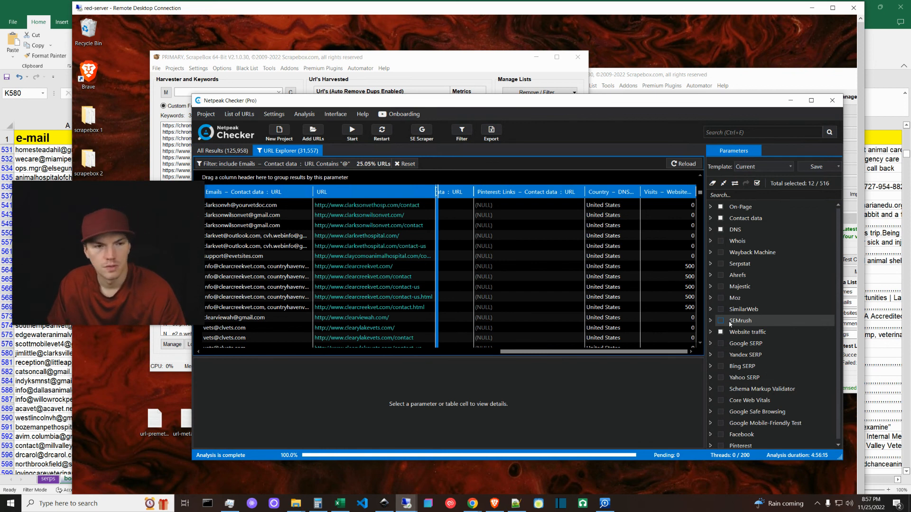
Return to the veterinarian workbook in Excel and compare the serps sheet with the bonus fields sheet once more
{"action": "left_click", "coordinate": [813, 10]}
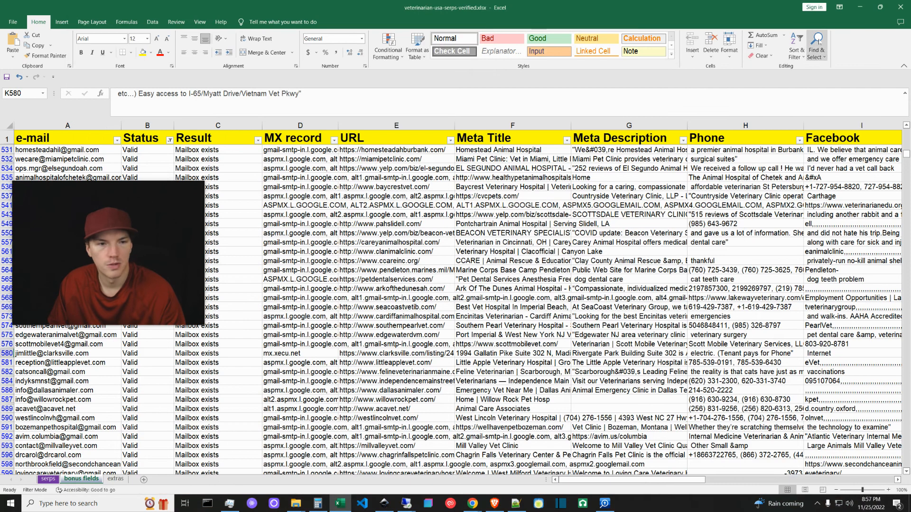
{"action": "left_click", "coordinate": [49, 479]}
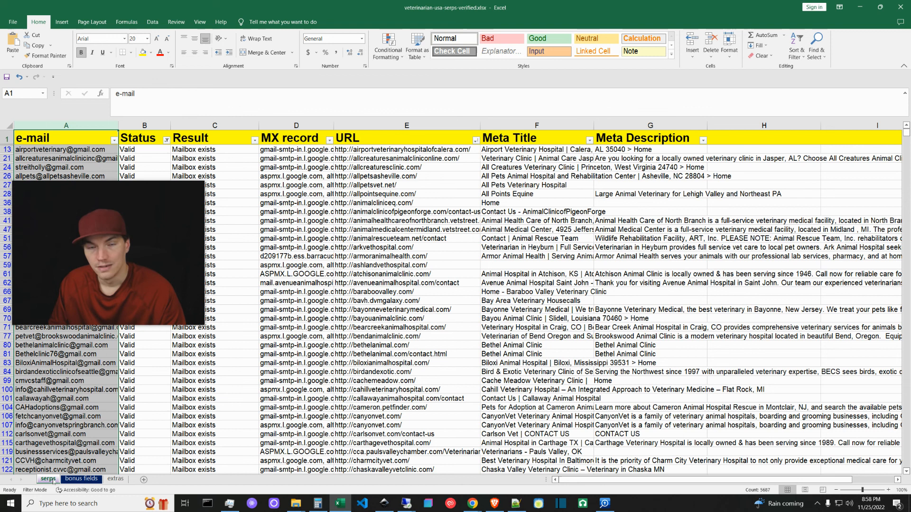
{"action": "left_click", "coordinate": [83, 479]}
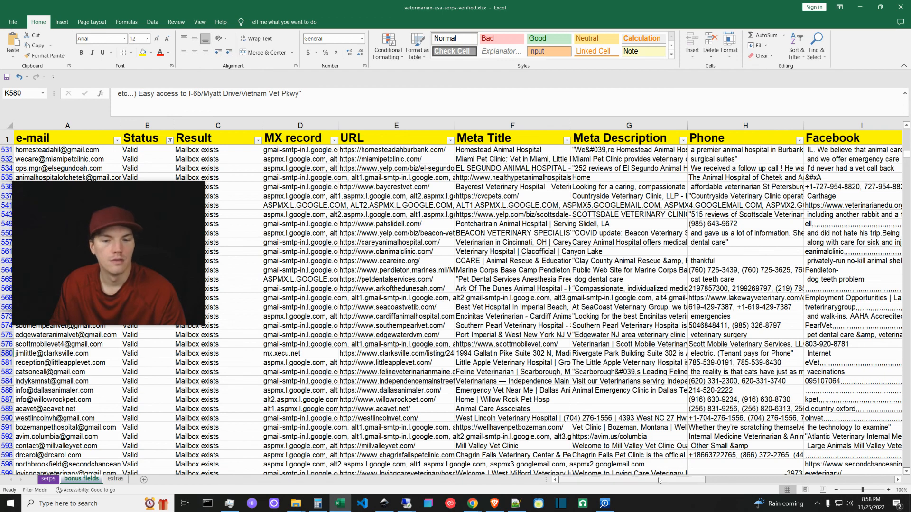
{"action": "left_click_drag", "start_coordinate": [652, 481], "coordinate": [481, 481]}
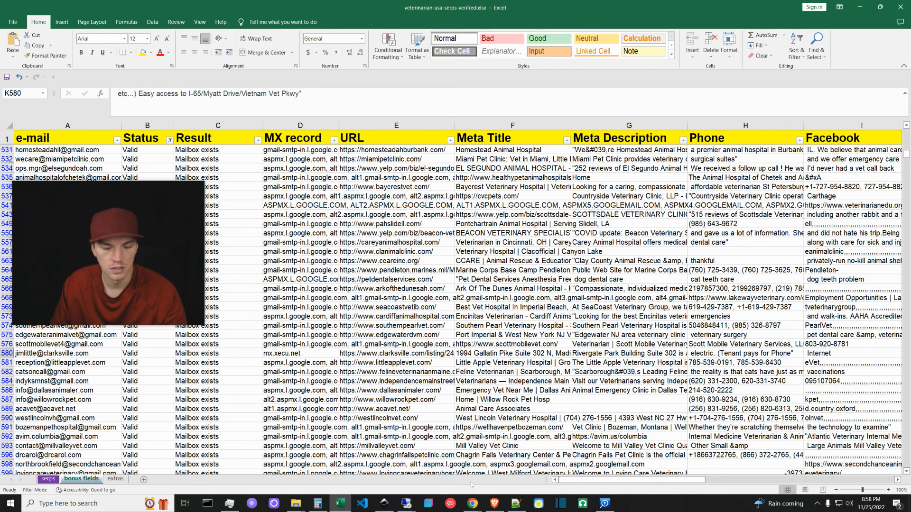
Switch to Notepad++ and highlight the code beneath the hi.getivan.com/netpeak link
{"action": "left_click", "coordinate": [515, 504]}
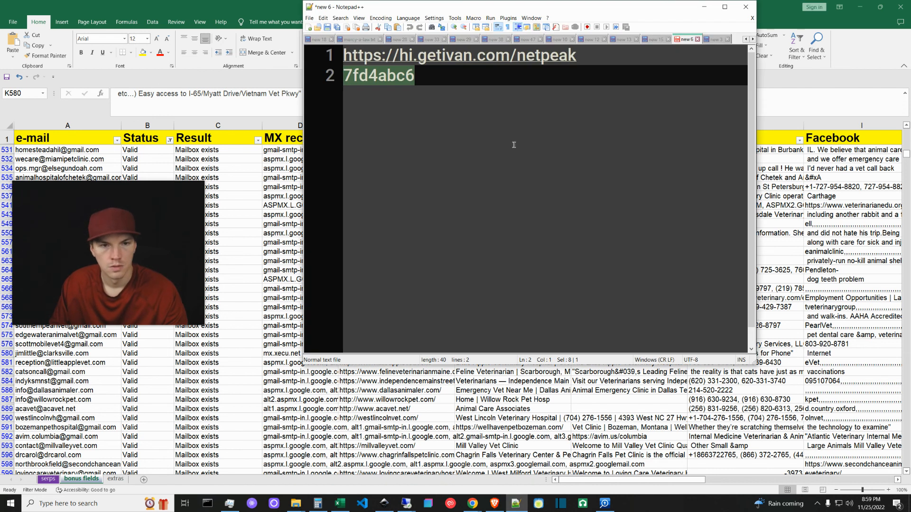
{"action": "left_click", "coordinate": [589, 55]}
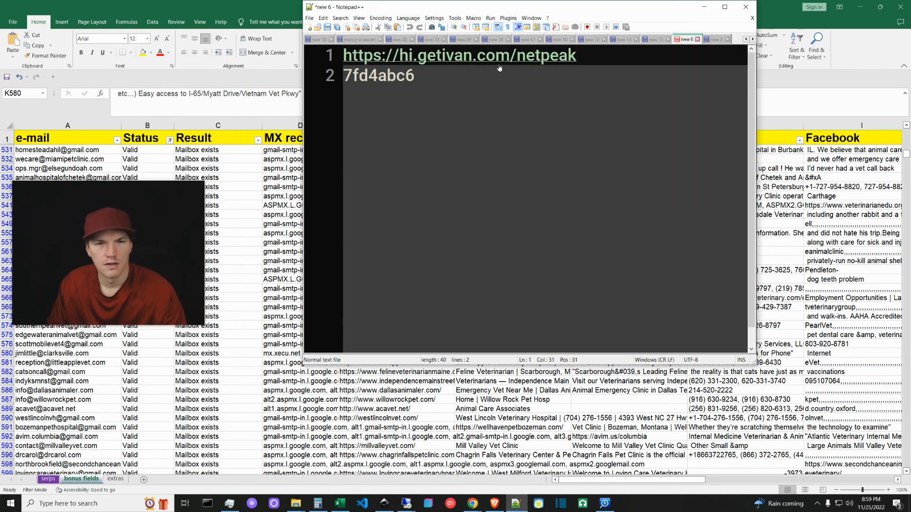
{"action": "left_click_drag", "start_coordinate": [416, 76], "coordinate": [342, 75]}
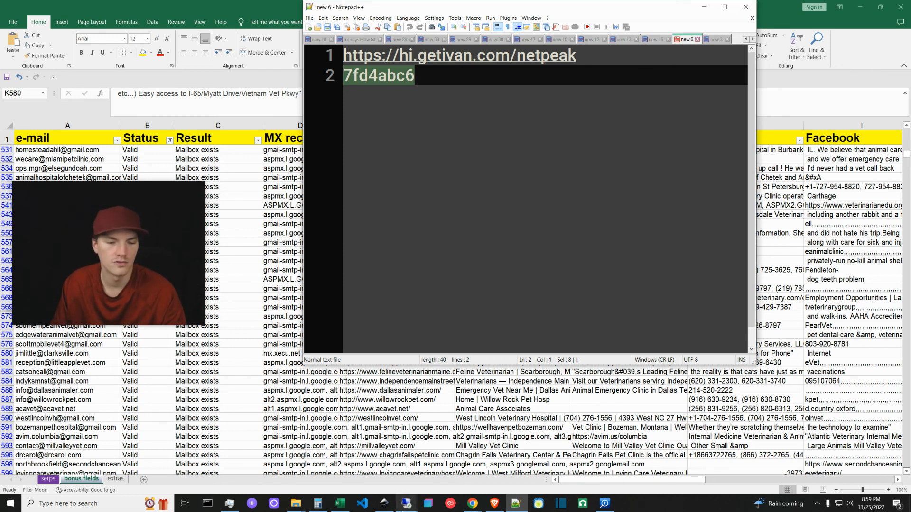
Look over Netpeak Checker's parameter groups with the red-server remote desktop at full screen, and restore the remote desktop to a window
{"action": "mouse_move", "coordinate": [406, 503]}
{"action": "left_click", "coordinate": [397, 478]}
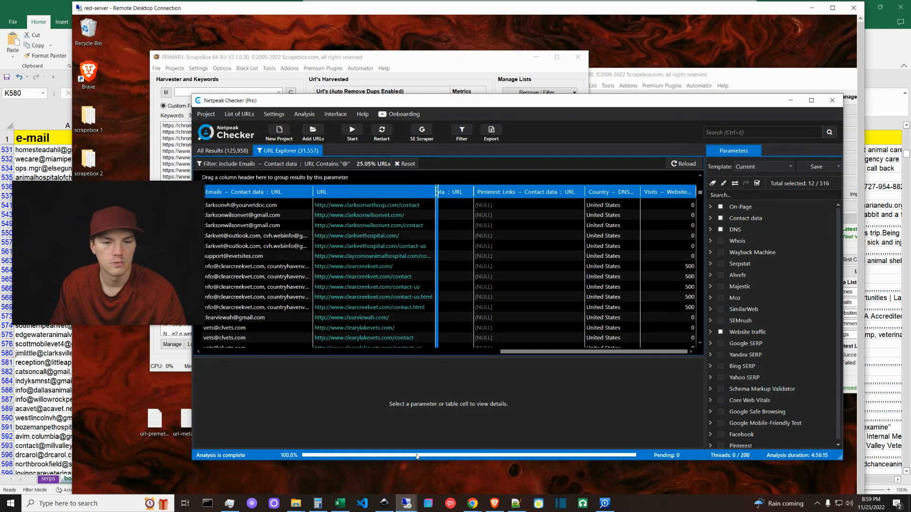
{"action": "left_click", "coordinate": [833, 8]}
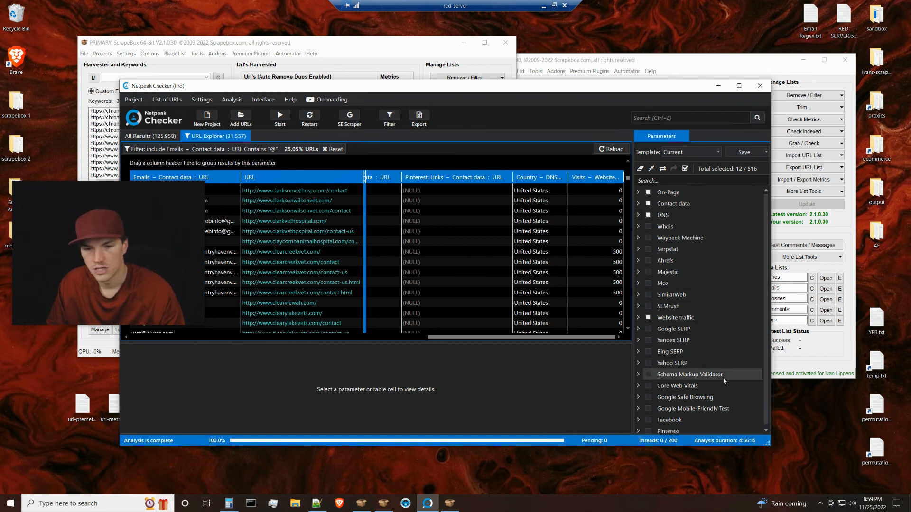
{"action": "scroll", "coordinate": [768, 409], "scroll_direction": "down", "scroll_amount": 1}
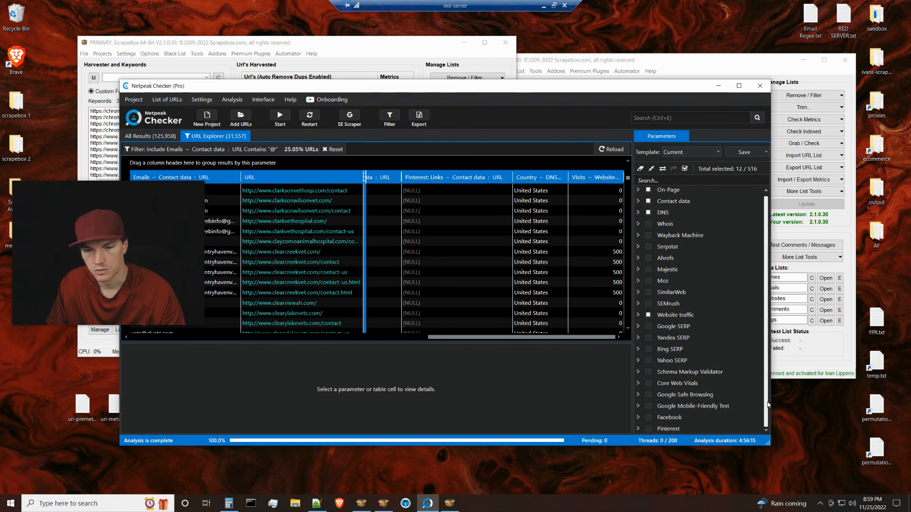
{"action": "scroll", "coordinate": [763, 380], "scroll_direction": "up", "scroll_amount": 1}
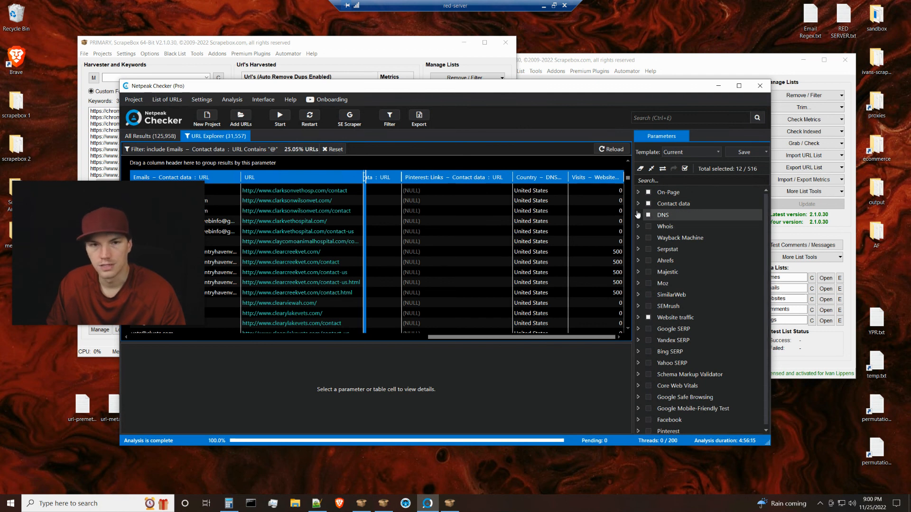
{"action": "left_click", "coordinate": [554, 6]}
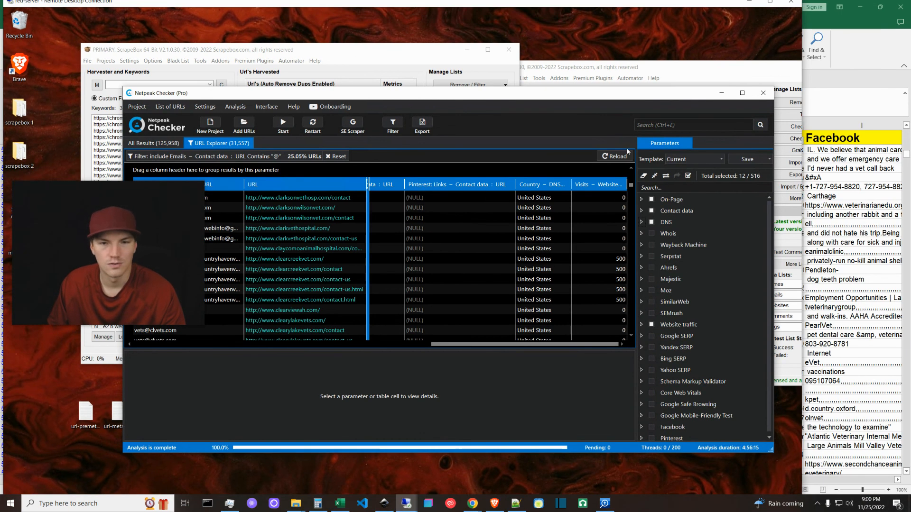